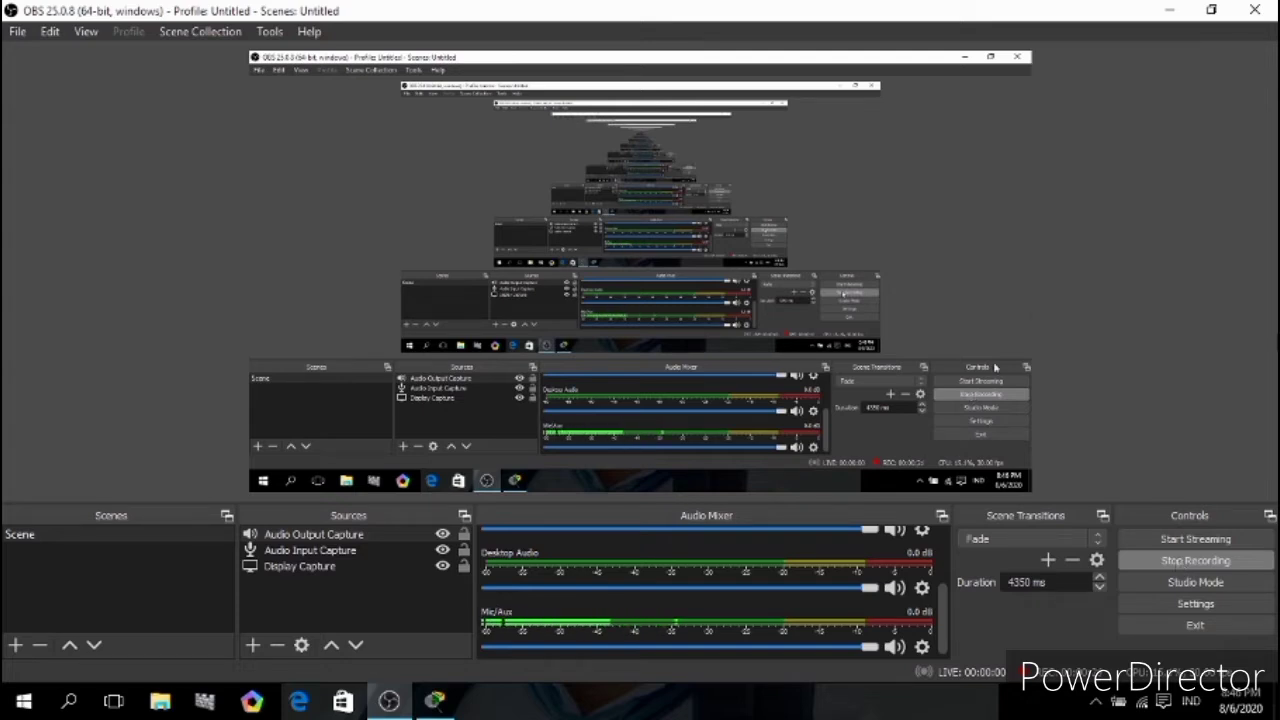
- Switch to Cisco Packet Tracer and place an 1841 router with two 2950-24 switches spaced apart below it
left_click(1167, 12)
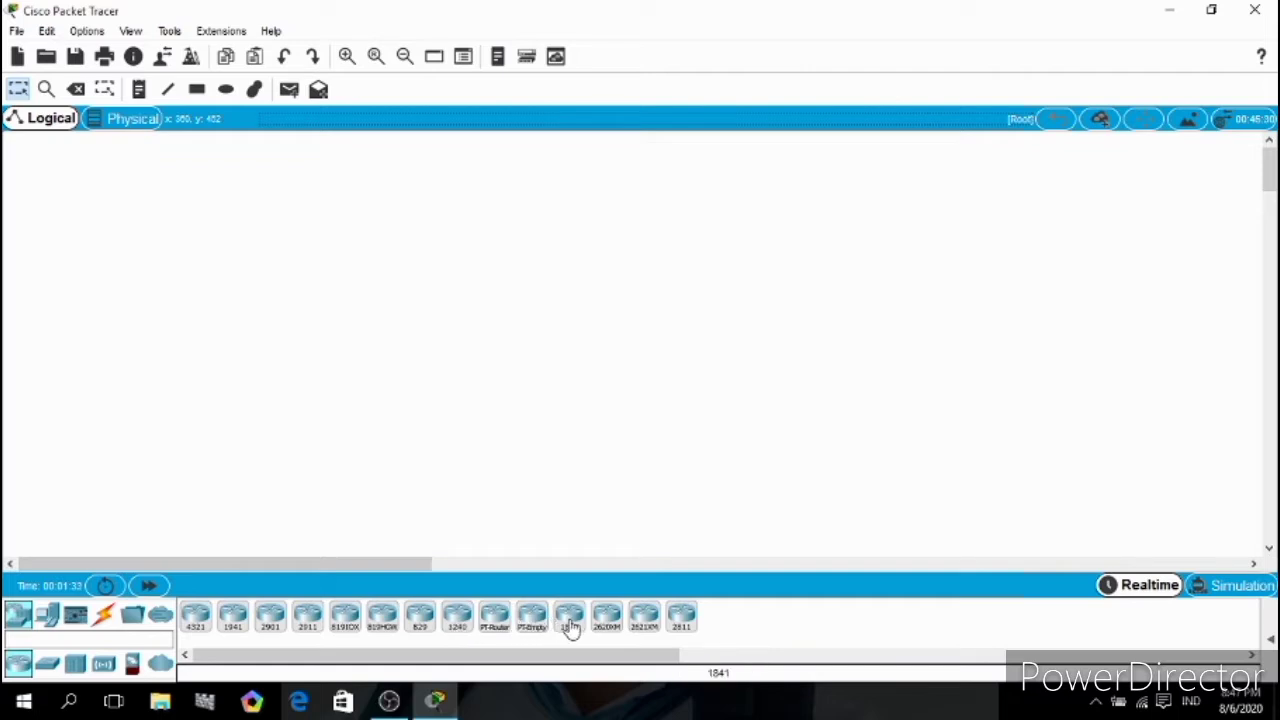
left_click_drag(570, 625, 575, 299)
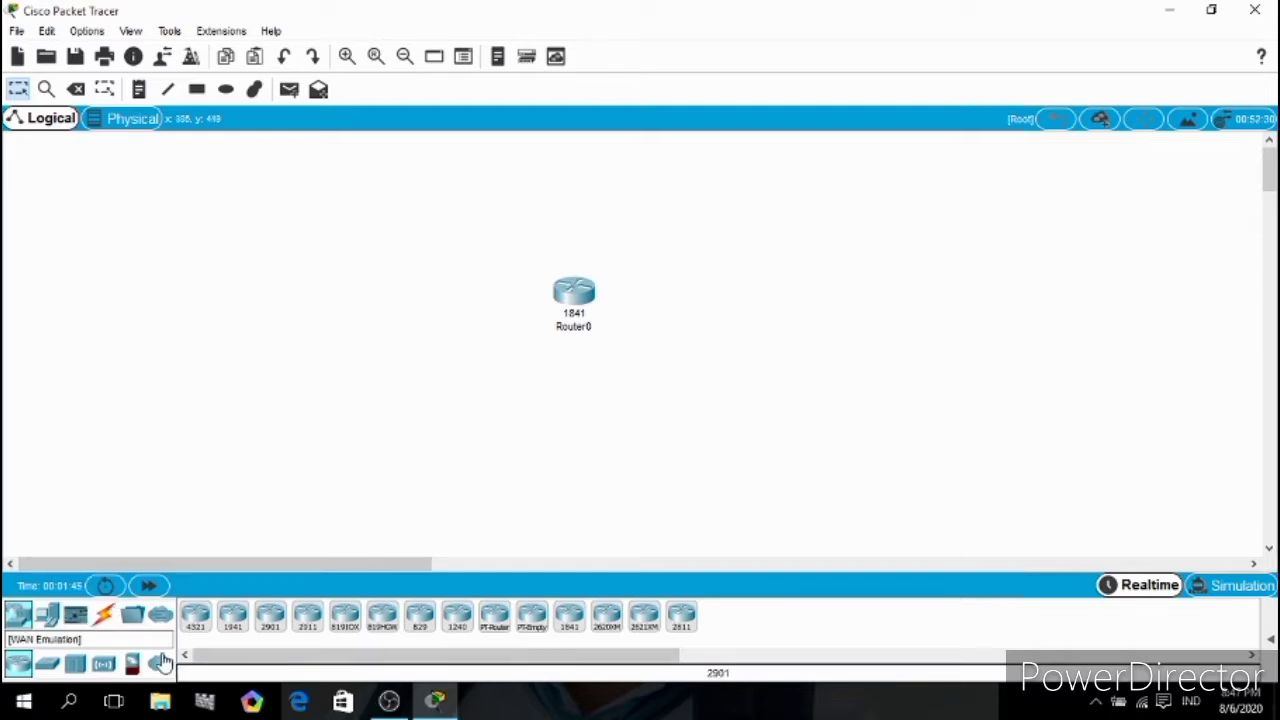
left_click(47, 664)
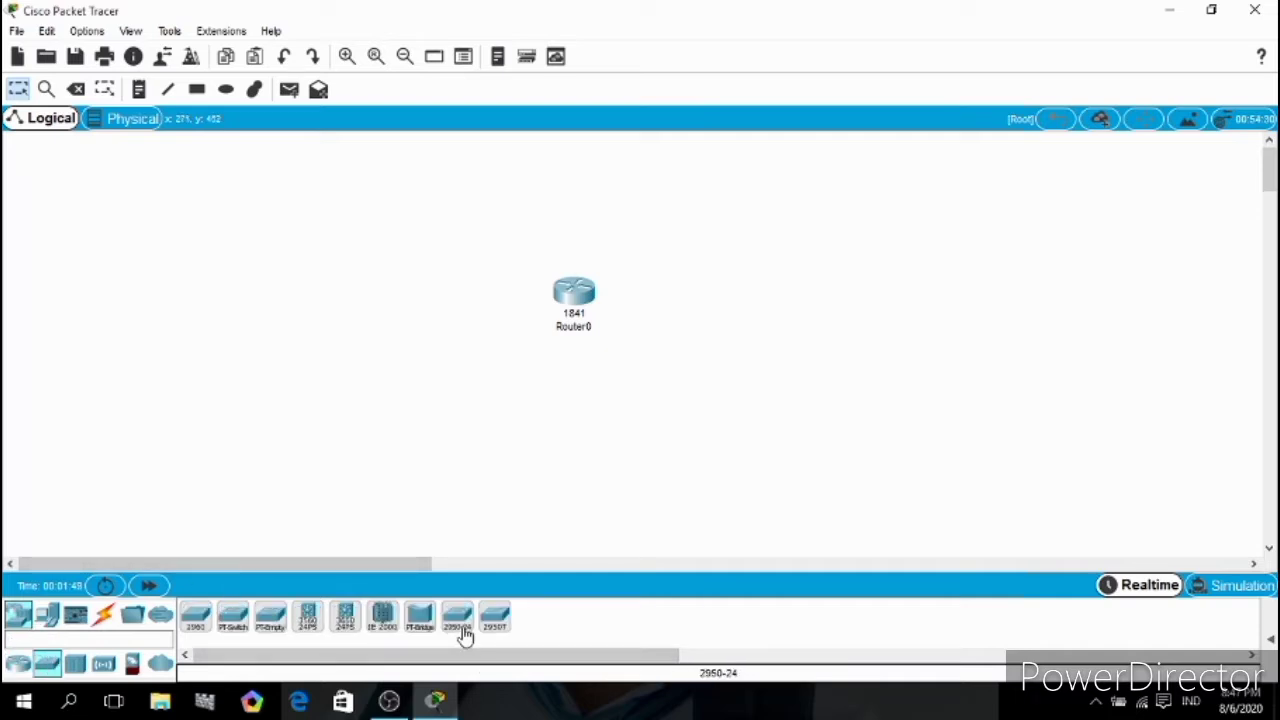
left_click_drag(463, 632, 474, 449)
left_click_drag(470, 620, 714, 446)
left_click_drag(476, 455, 459, 458)
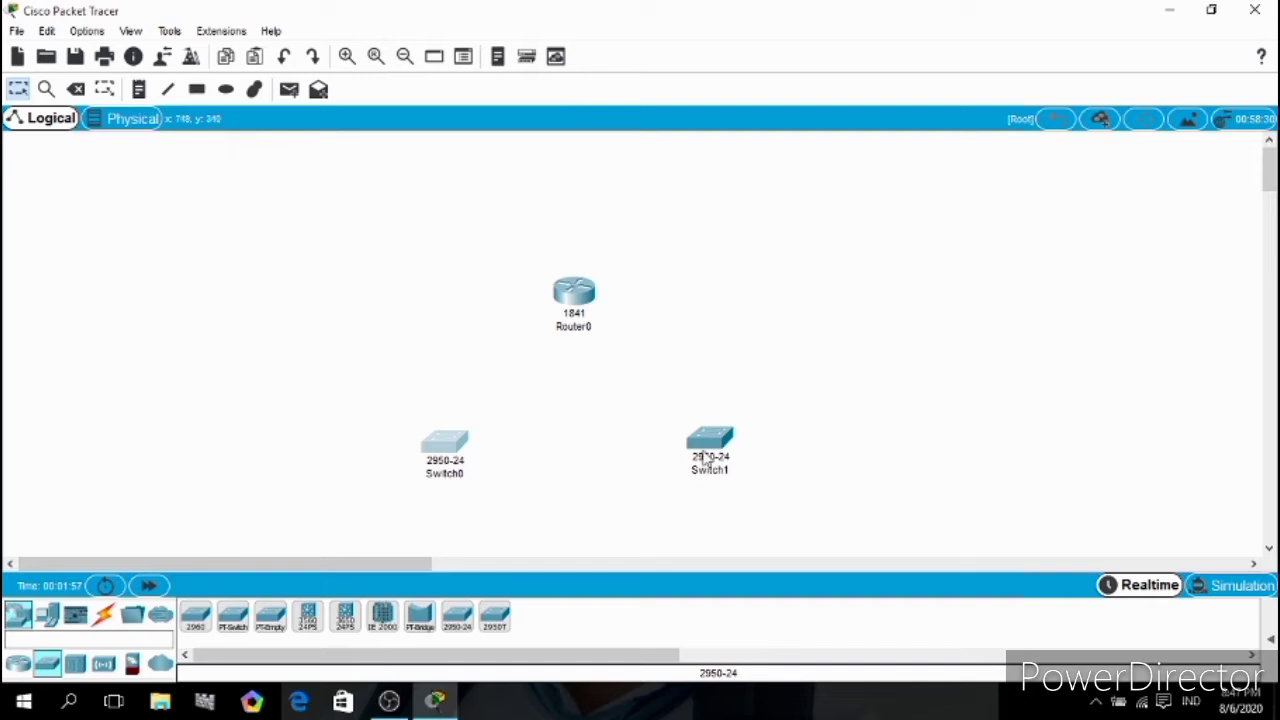
left_click_drag(706, 455, 745, 450)
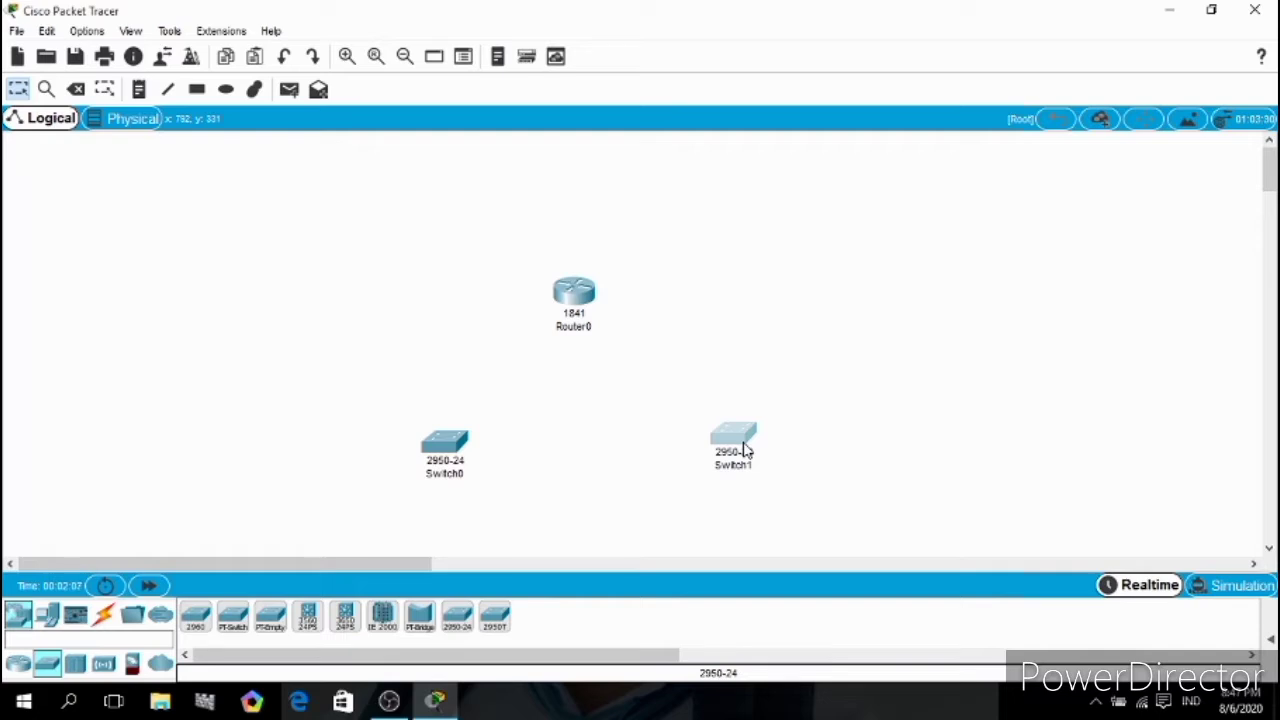
left_click_drag(745, 450, 745, 450)
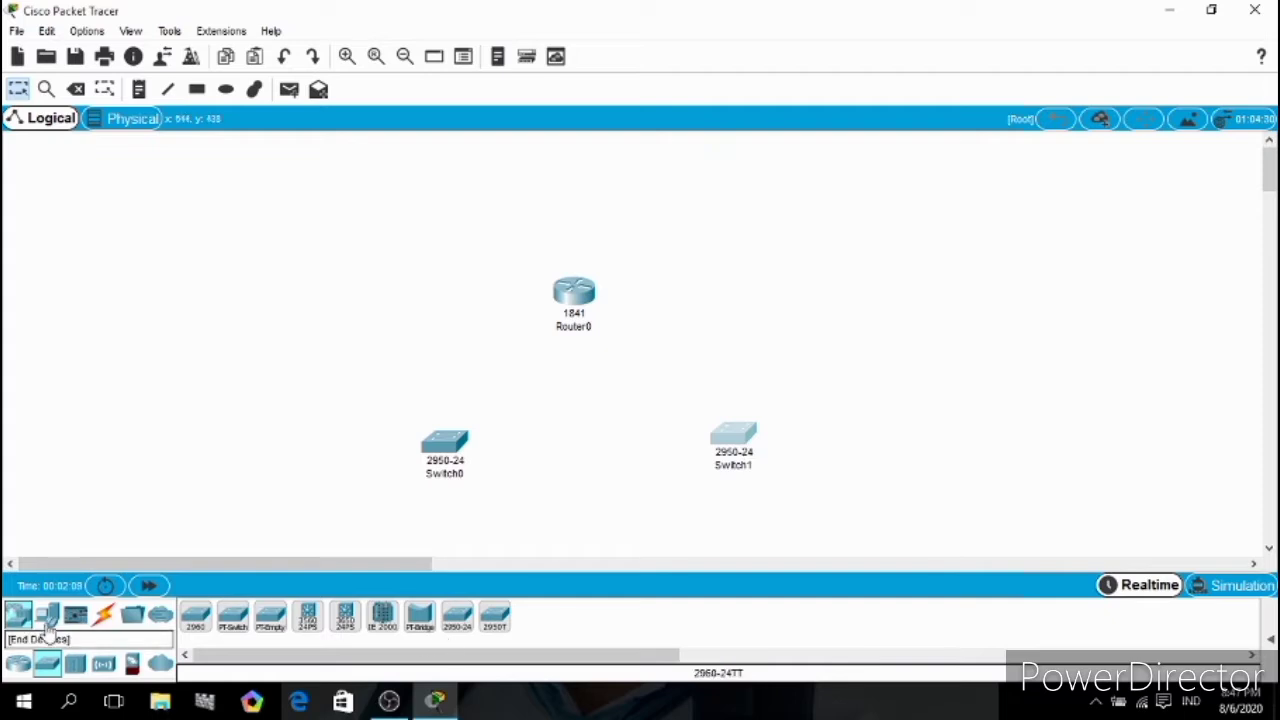
- Add two Server-PT servers above the router, one on each side of it
left_click(47, 626)
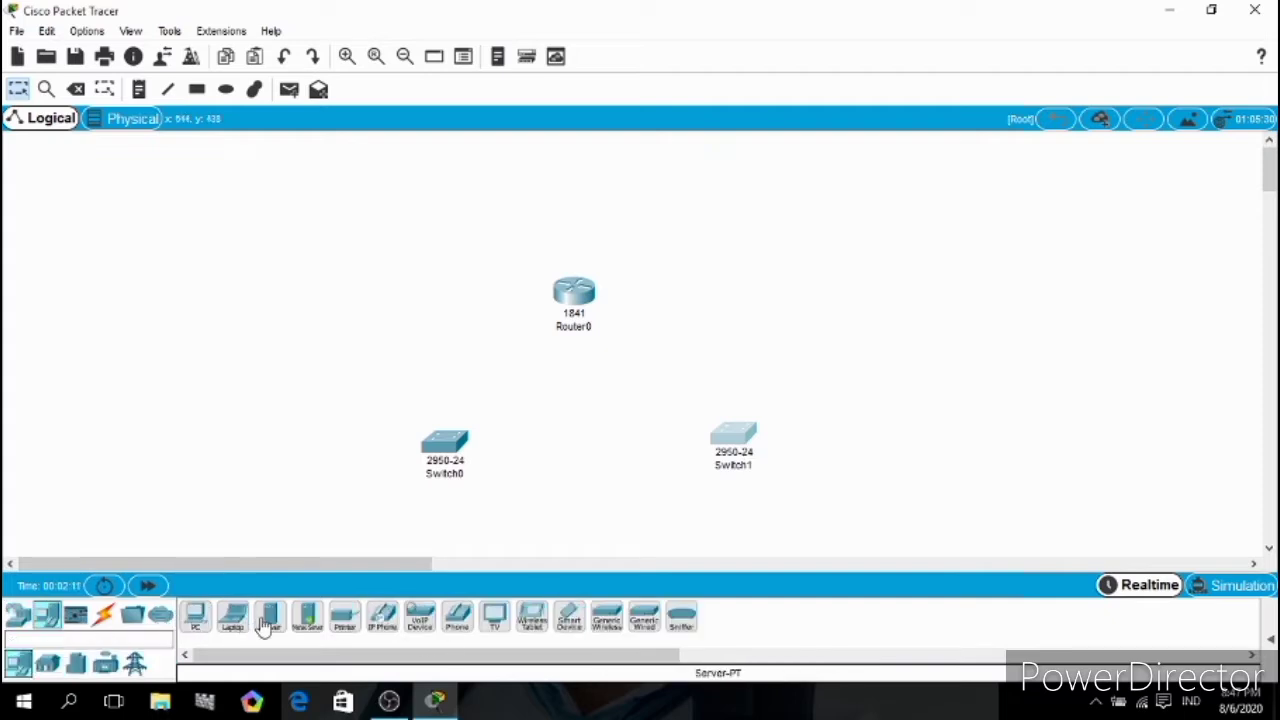
left_click_drag(266, 625, 441, 191)
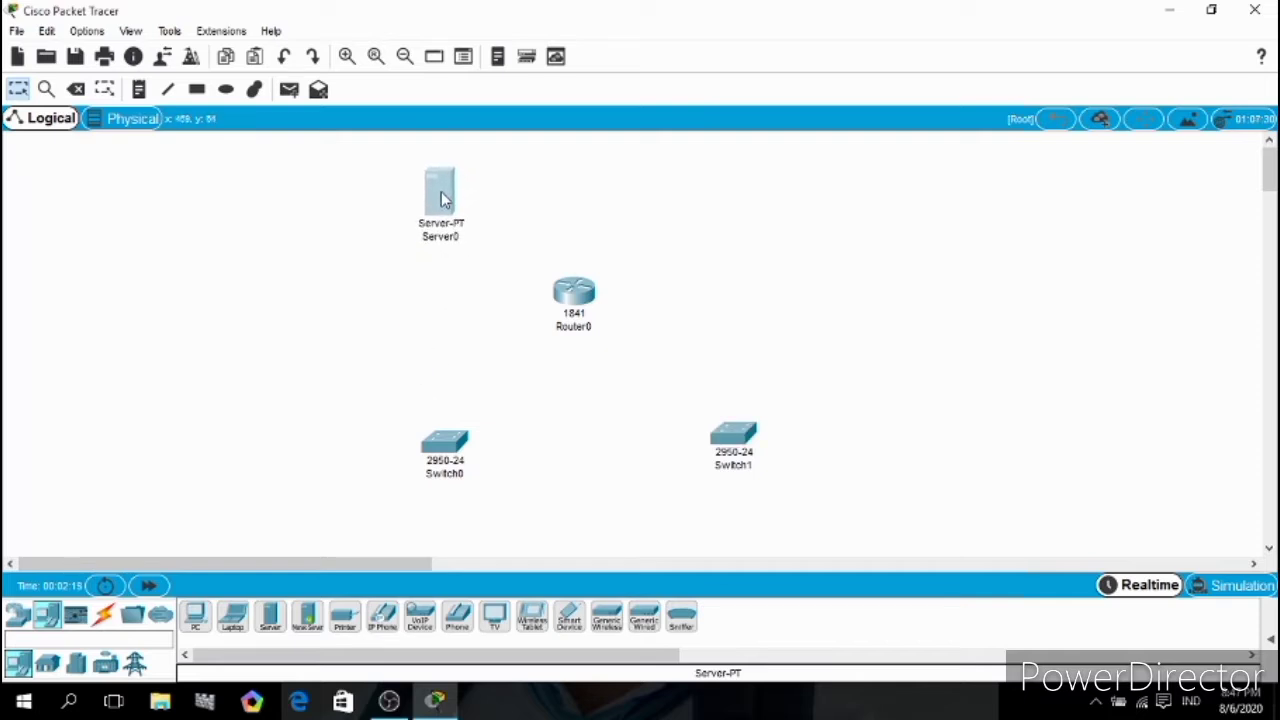
left_click(270, 618)
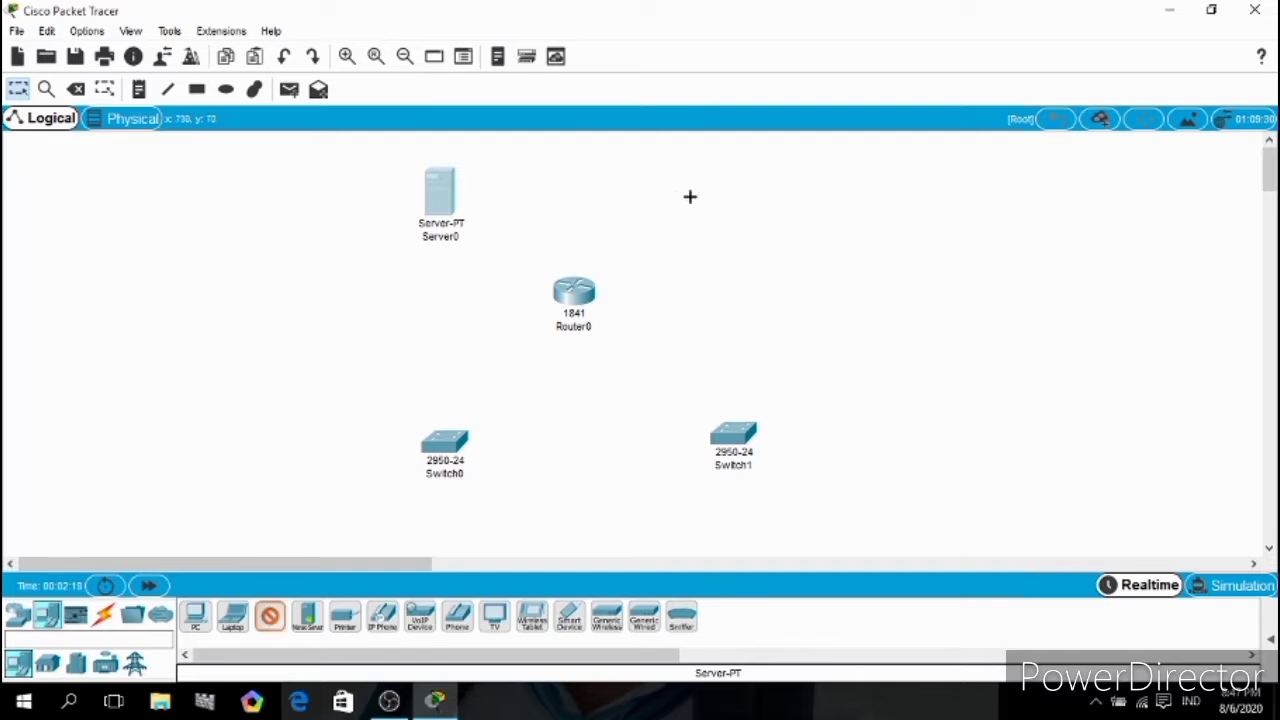
left_click(721, 193)
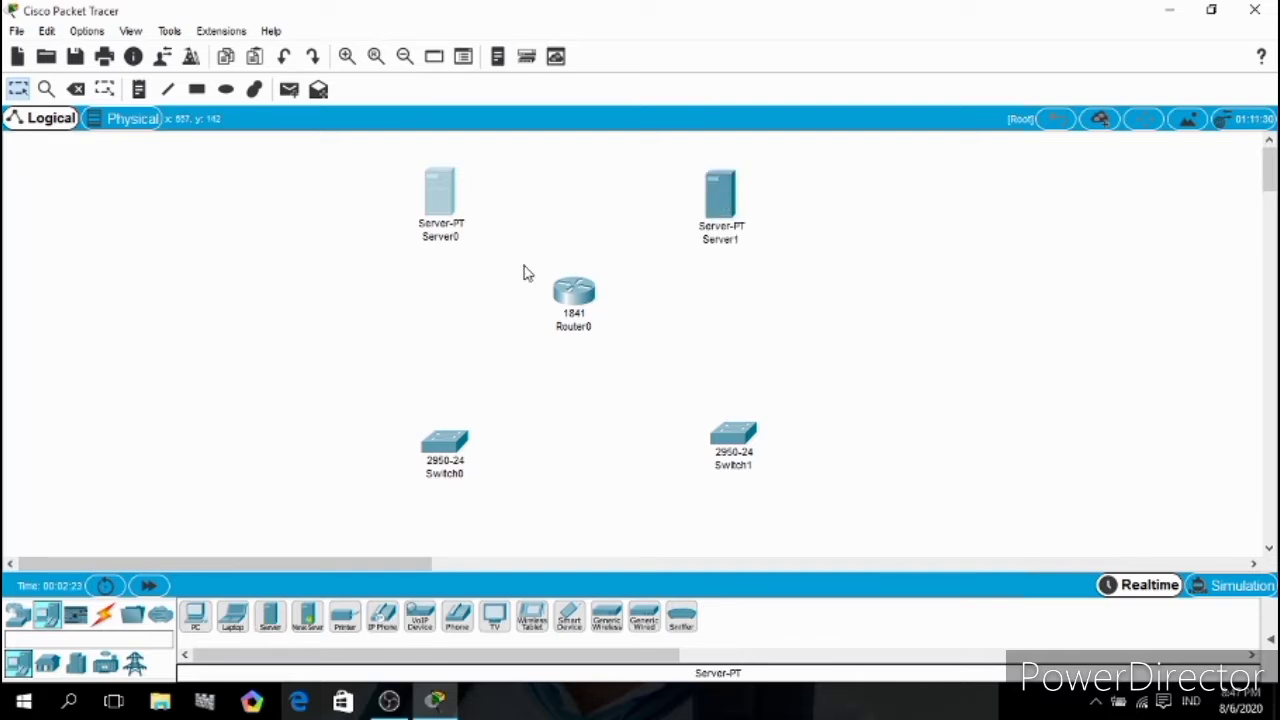
- Move both switches closer to the router, centre the router between the devices, and shift the whole topology upward
left_click_drag(452, 455, 450, 412)
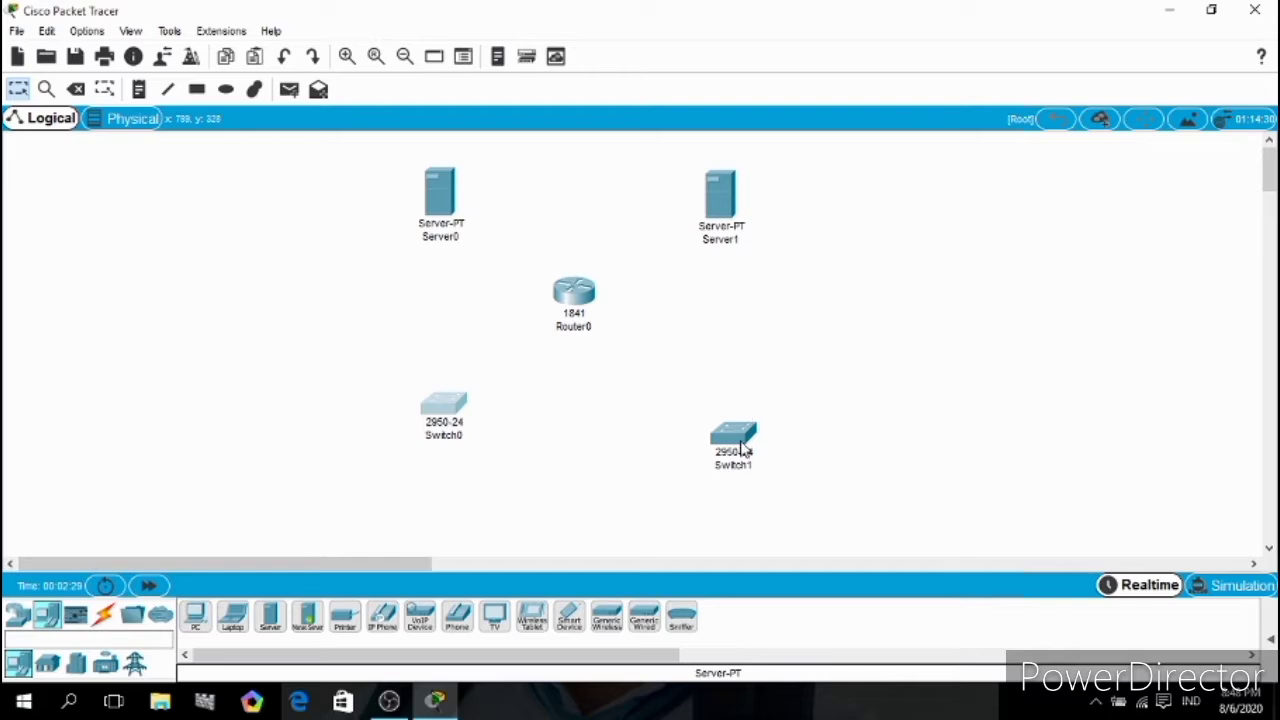
left_click_drag(746, 451, 742, 416)
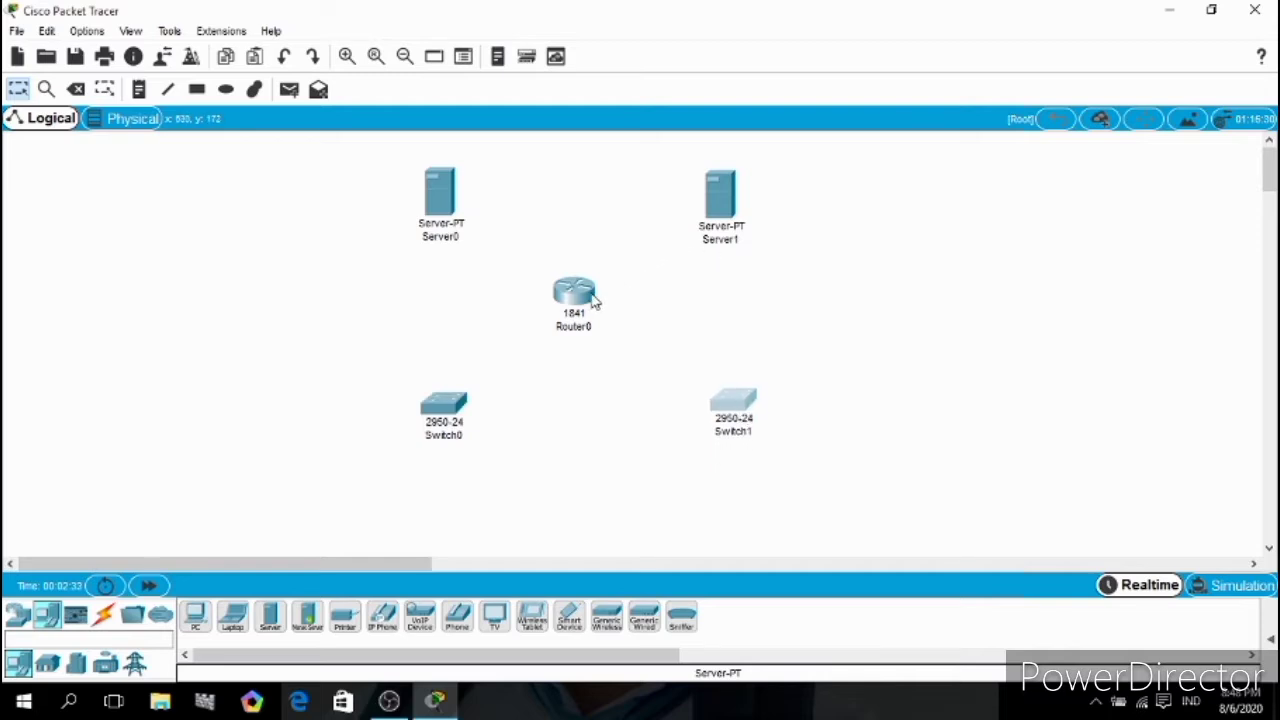
left_click_drag(595, 302, 606, 313)
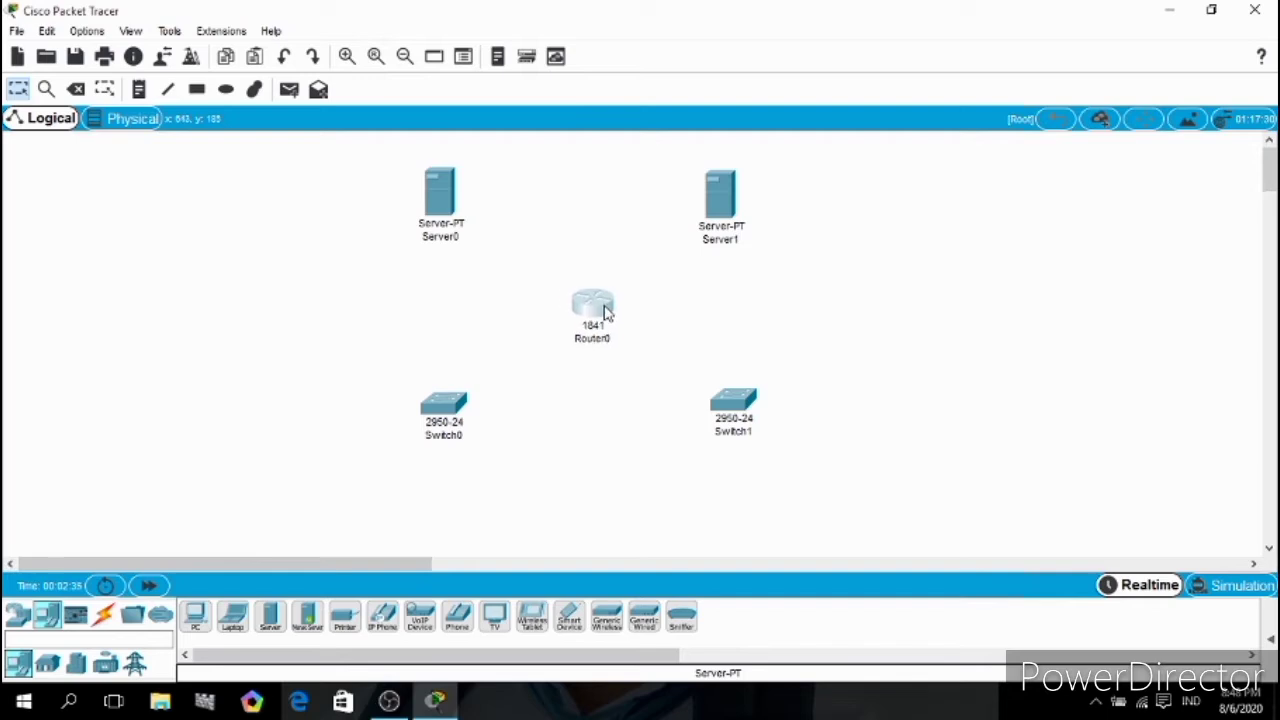
left_click_drag(345, 165, 891, 506)
left_click_drag(593, 322, 593, 298)
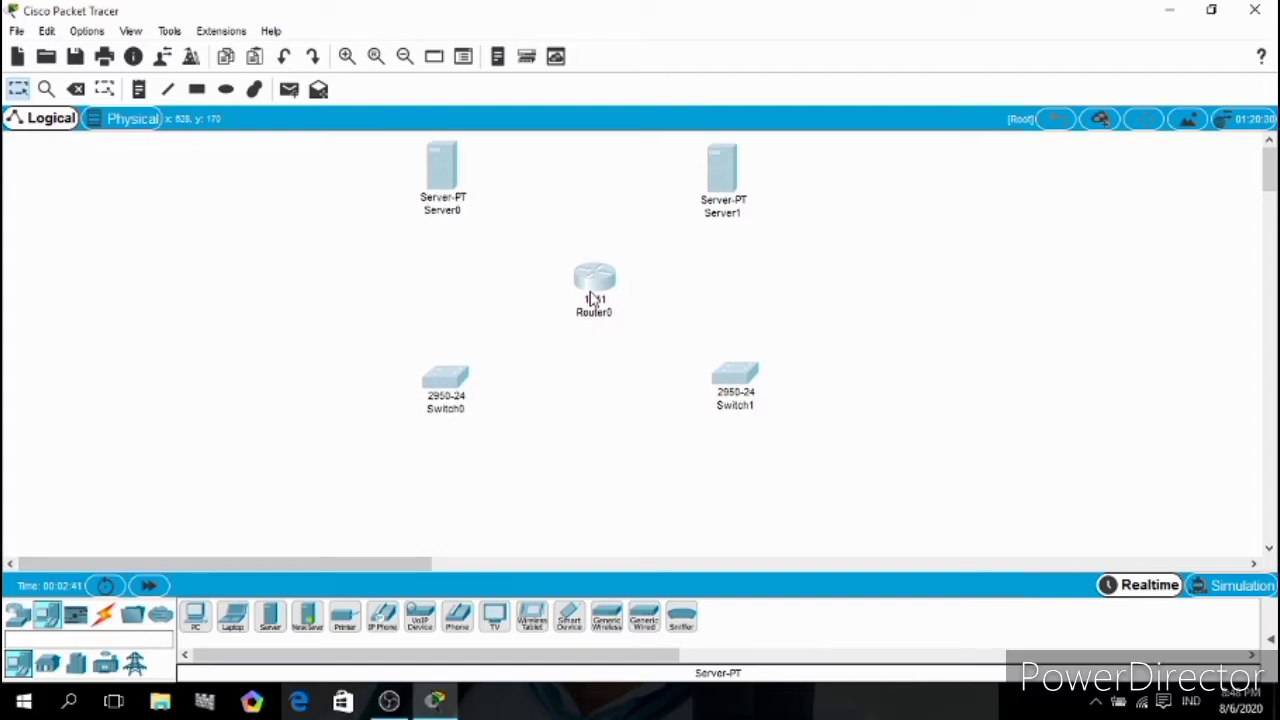
left_click(345, 374)
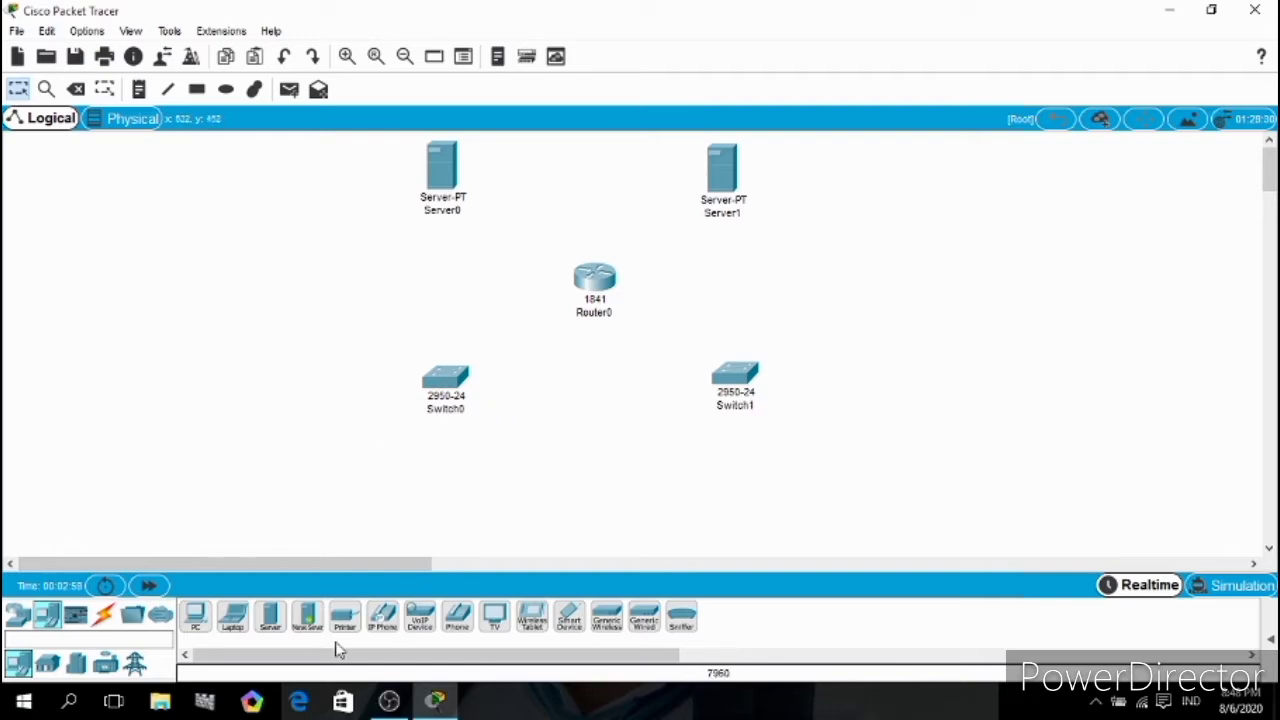
- Place four PC-PT computers in a row below Switch0
left_click_drag(194, 620, 355, 501)
left_click_drag(196, 622, 410, 512)
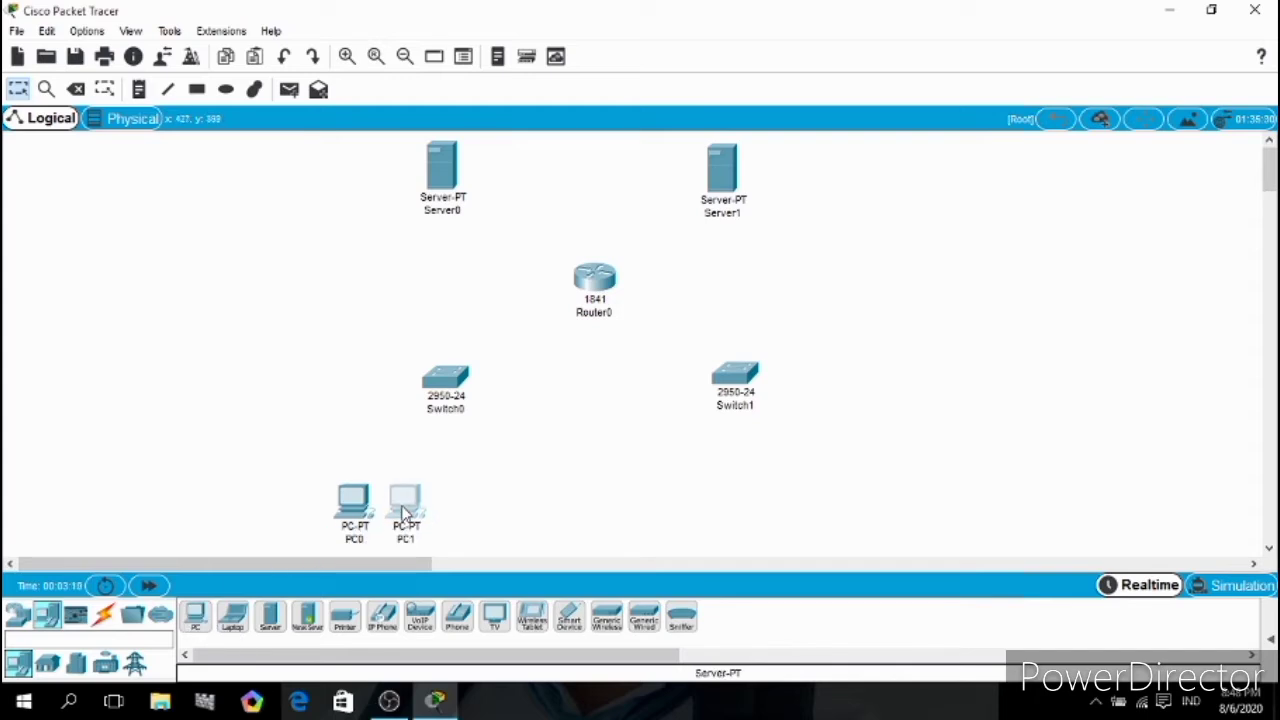
left_click_drag(196, 620, 466, 506)
left_click_drag(194, 614, 527, 508)
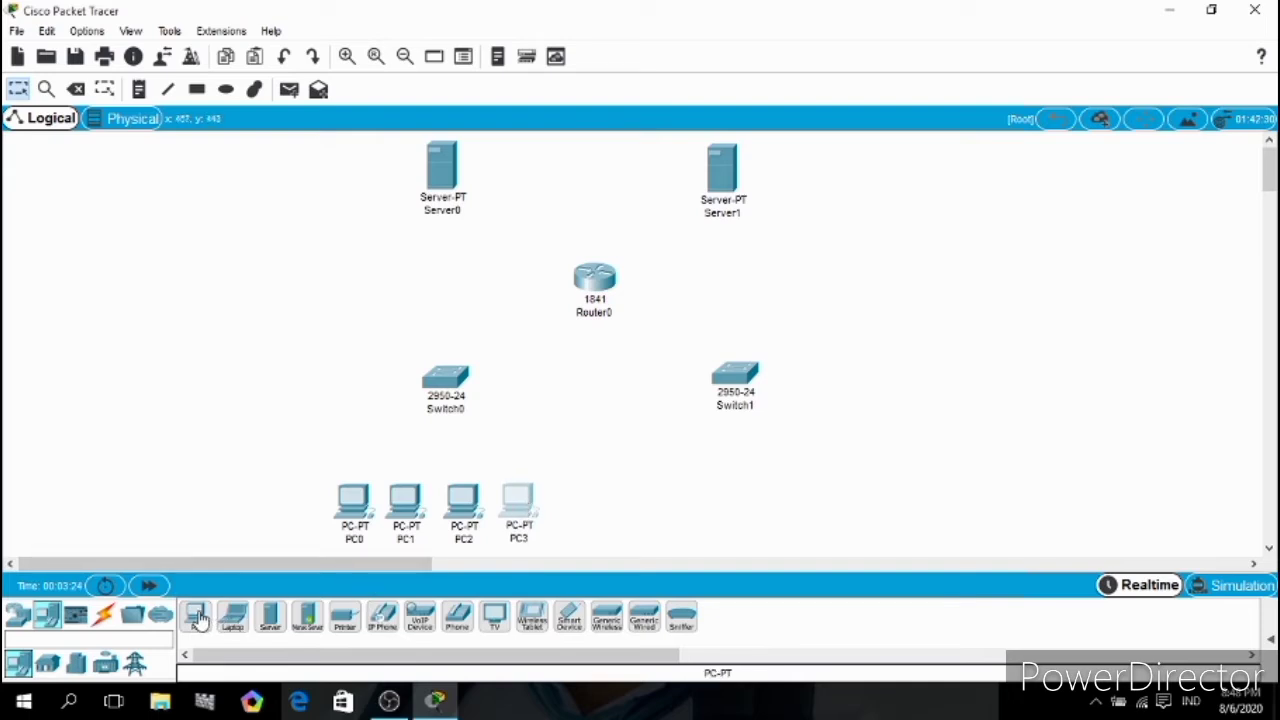
- Place four more PC-PT computers below Switch1 and align them in a row
left_click_drag(196, 616, 650, 501)
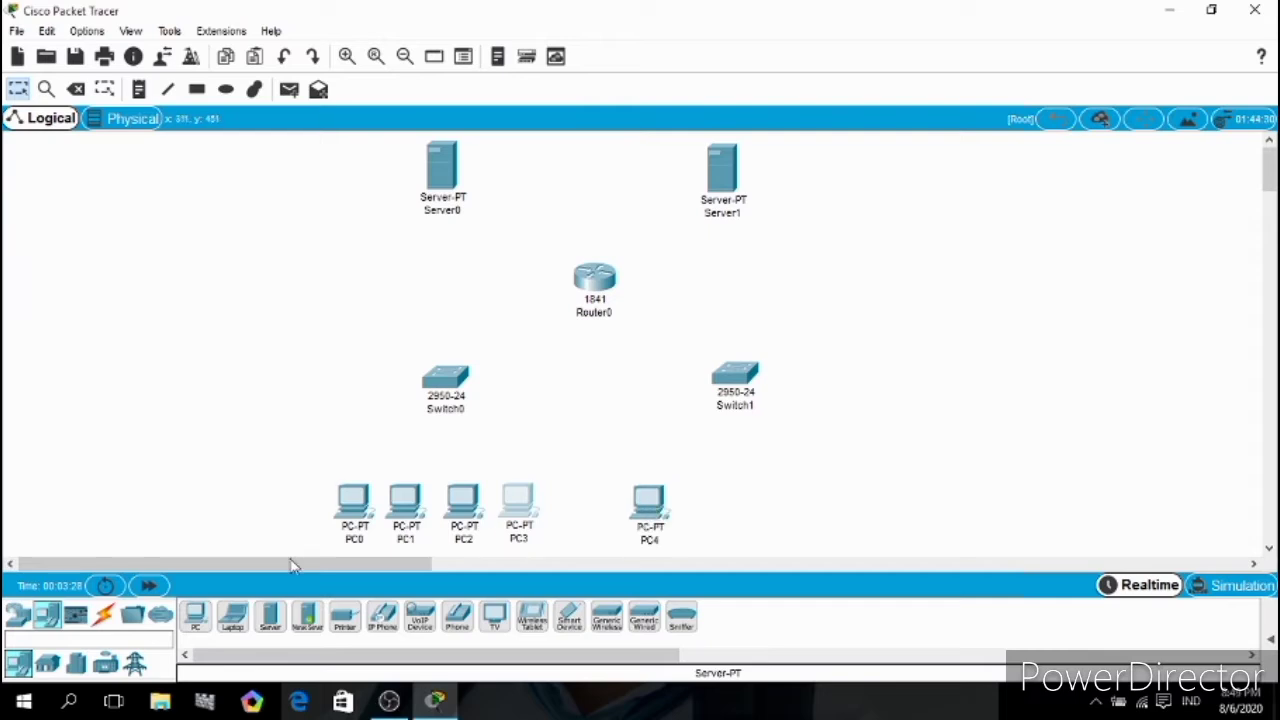
left_click_drag(199, 624, 696, 510)
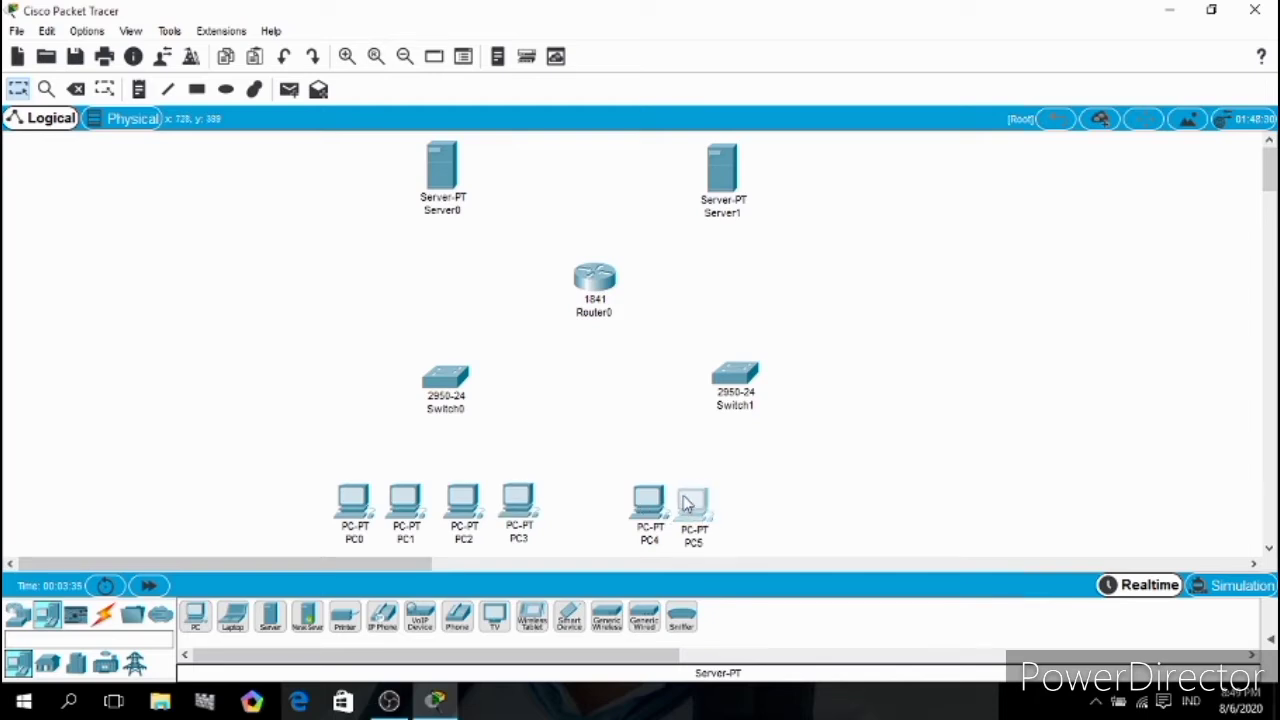
left_click_drag(684, 500, 685, 498)
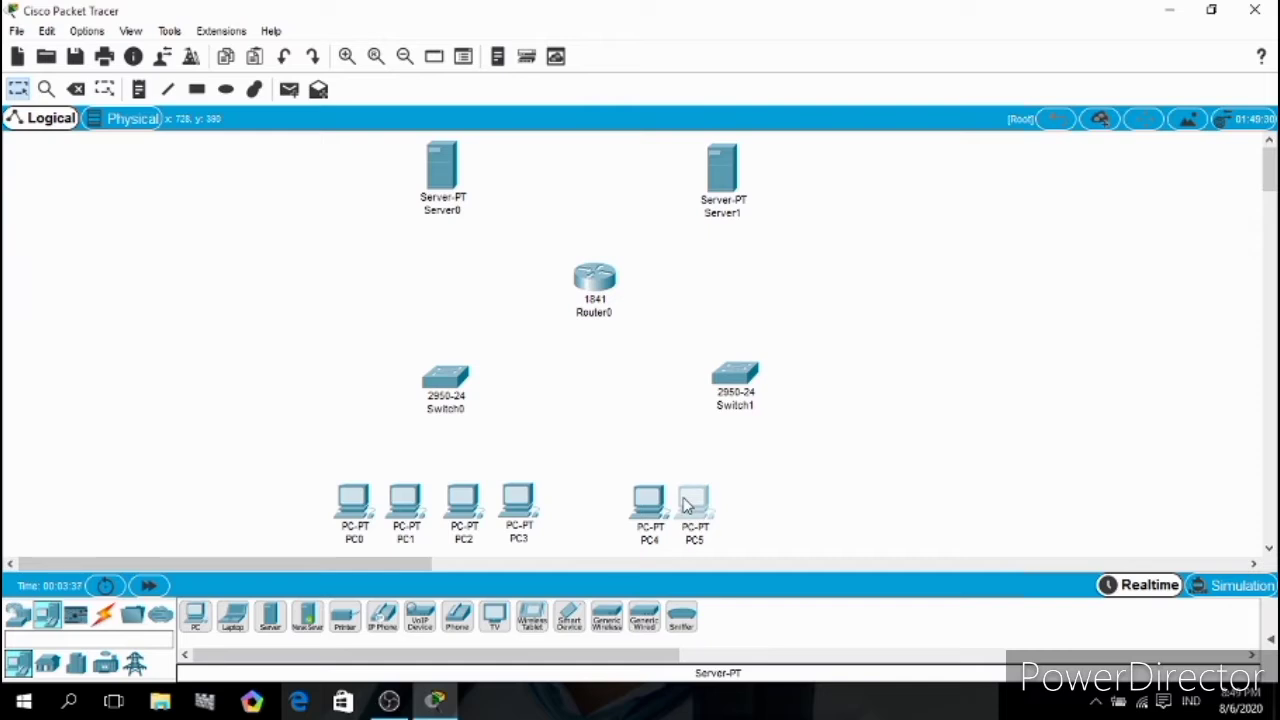
left_click_drag(204, 613, 749, 508)
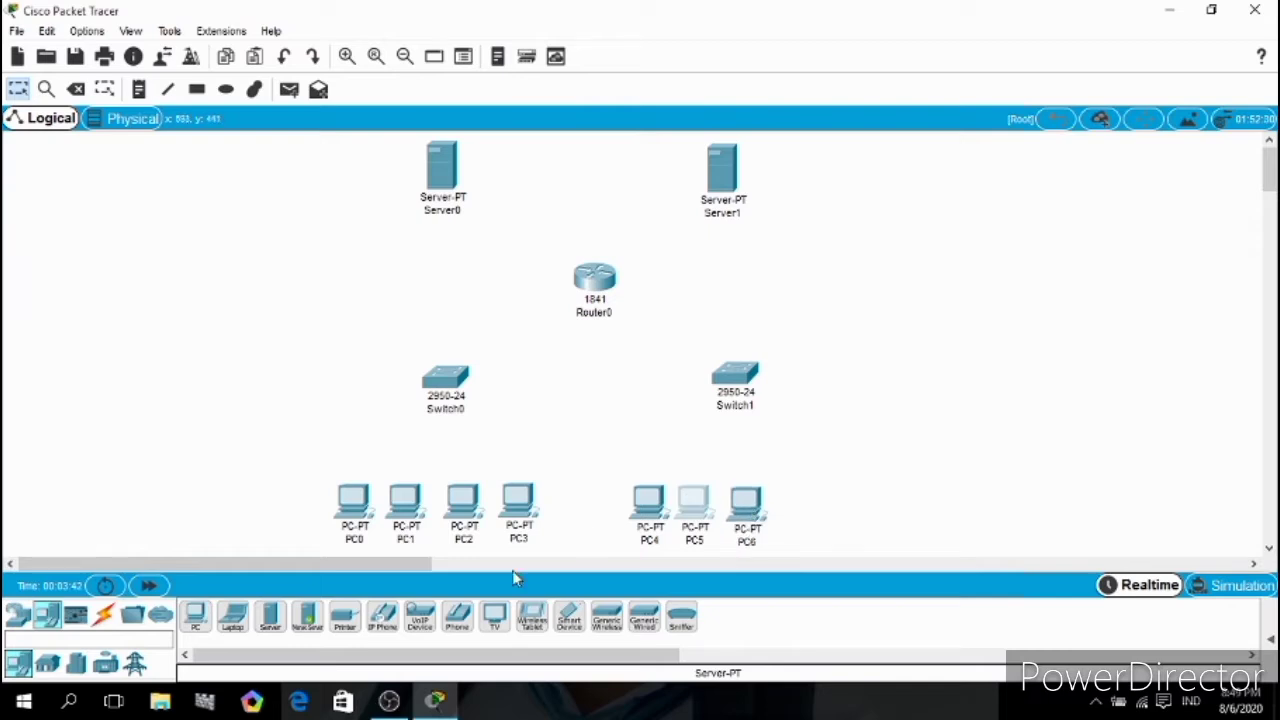
left_click_drag(195, 615, 800, 512)
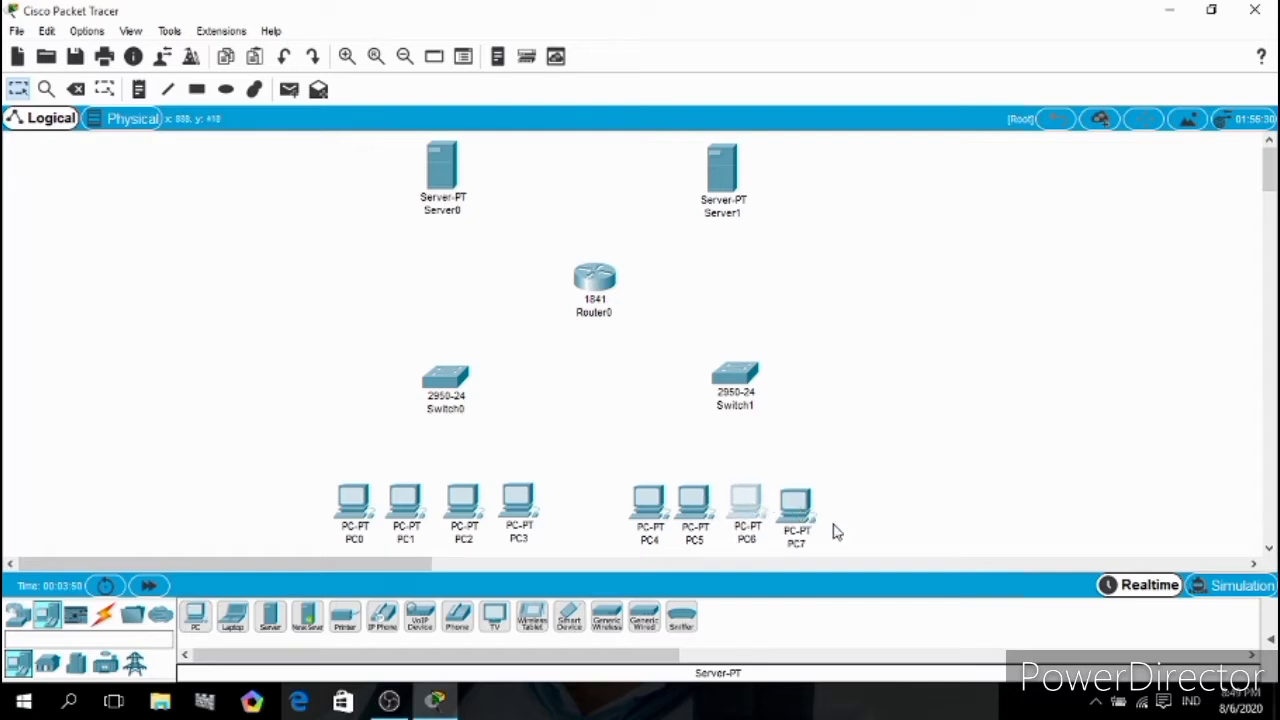
left_click_drag(804, 512, 800, 505)
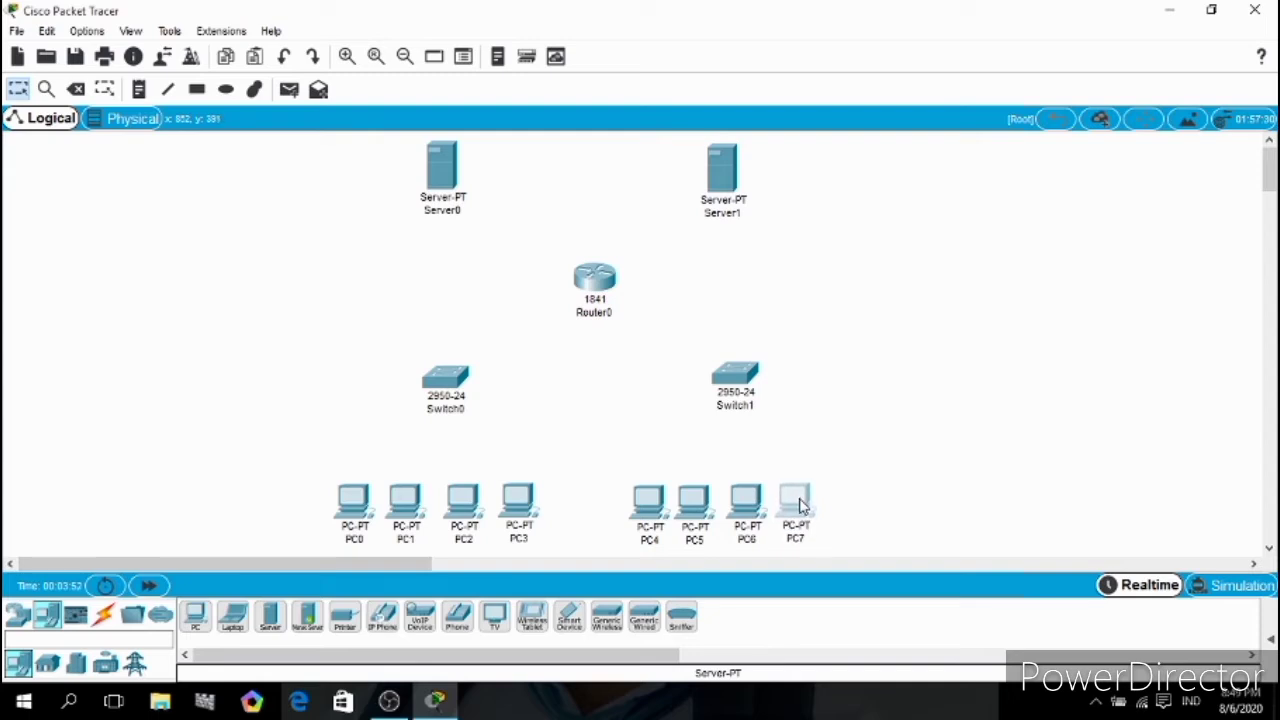
- Shift the PC4–PC7 group slightly right and the PC0–PC3 group slightly left, and even out PC5's spacing
left_click_drag(584, 483, 907, 552)
left_click_drag(733, 514, 745, 512)
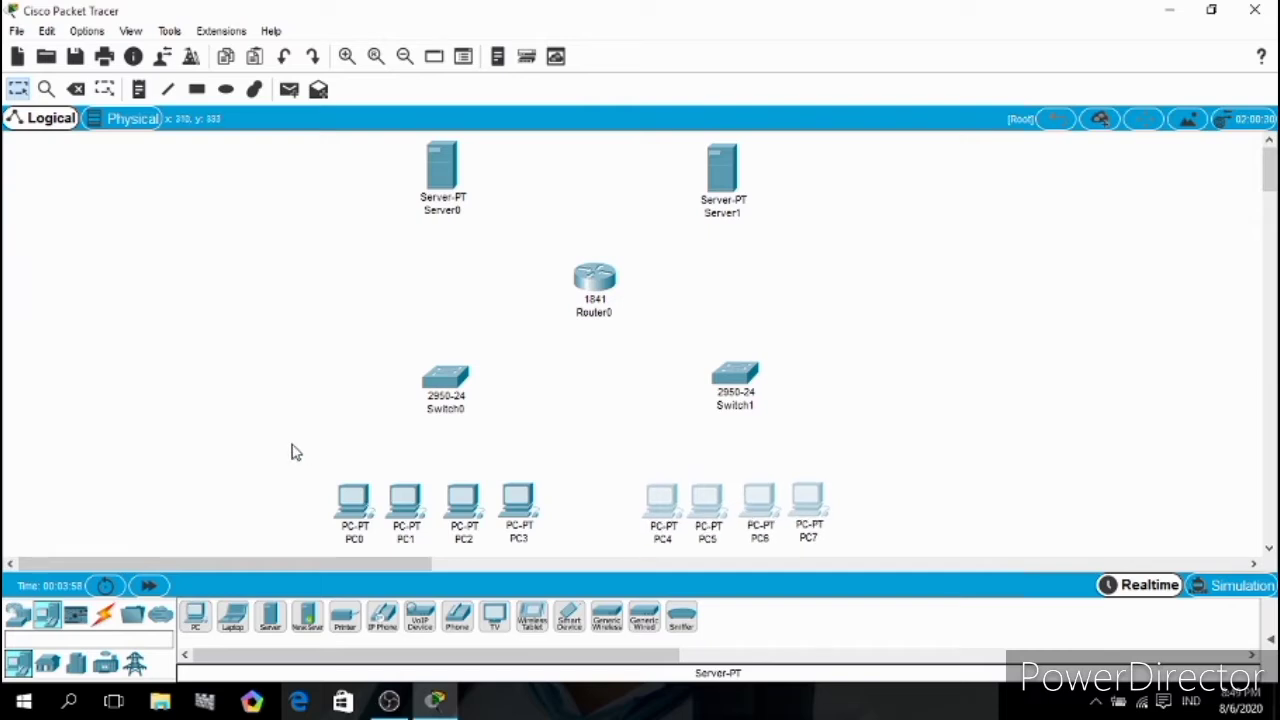
left_click_drag(294, 453, 562, 563)
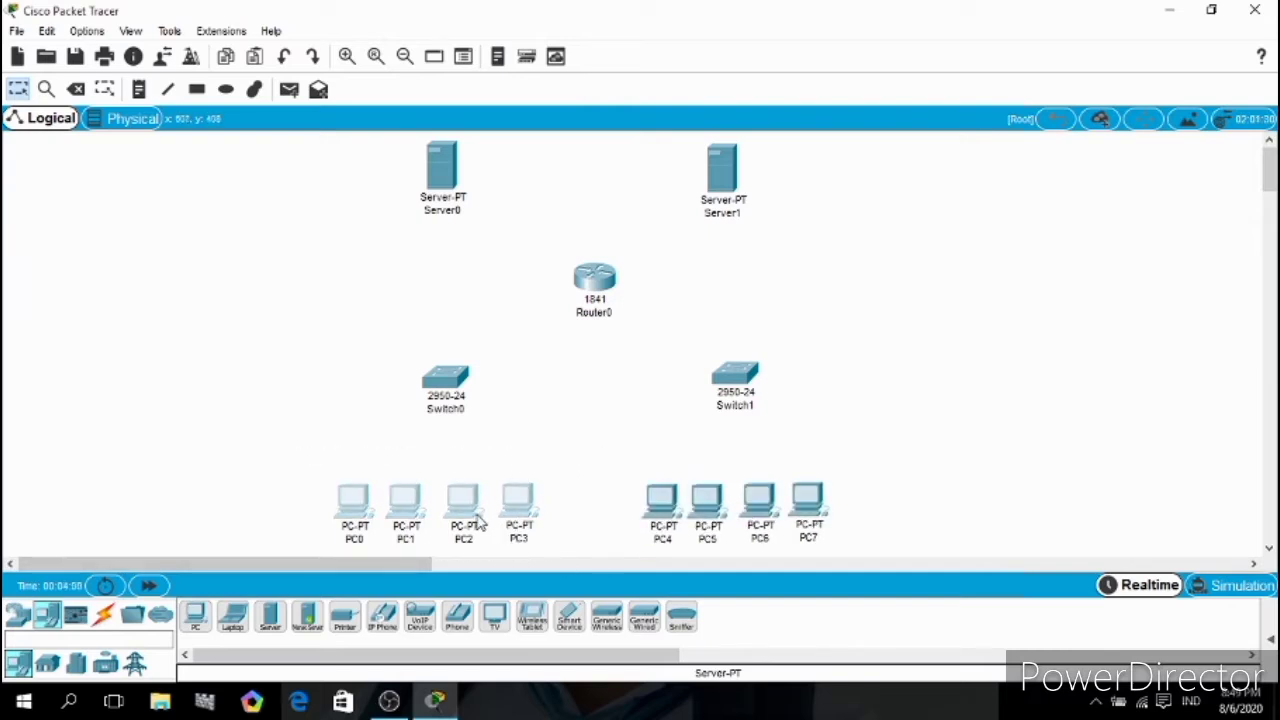
left_click_drag(478, 520, 478, 522)
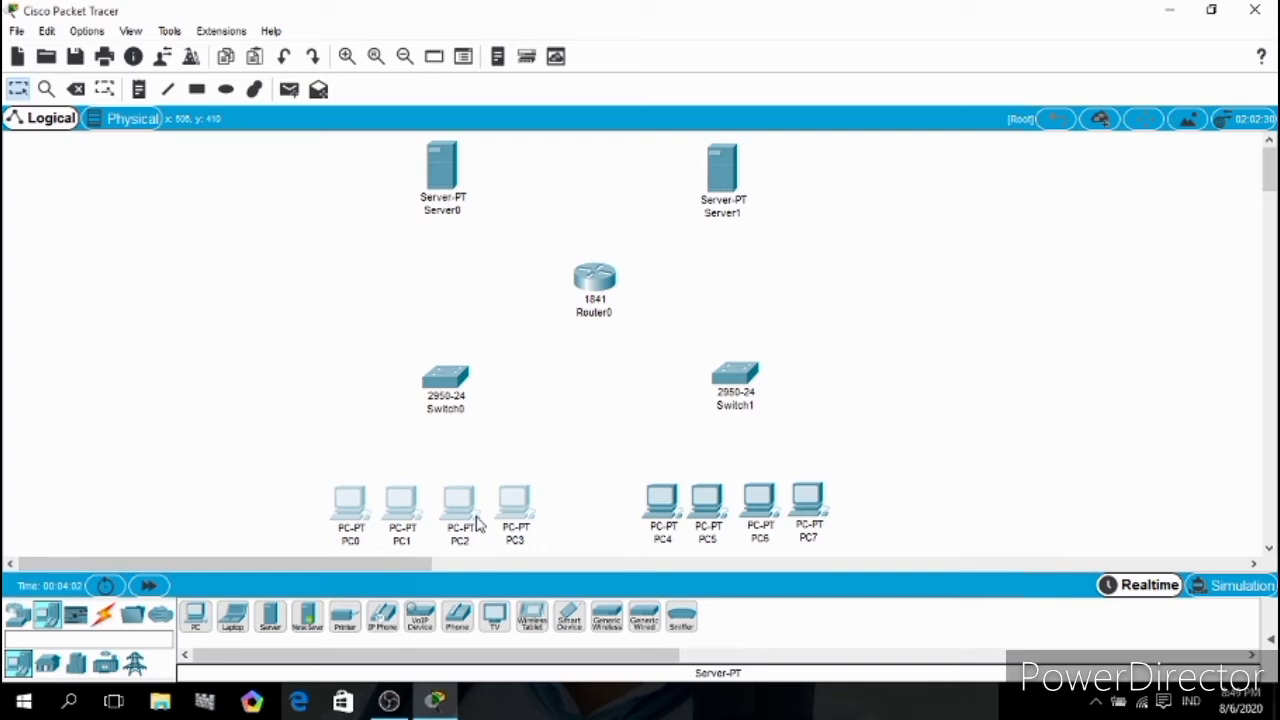
left_click(700, 500)
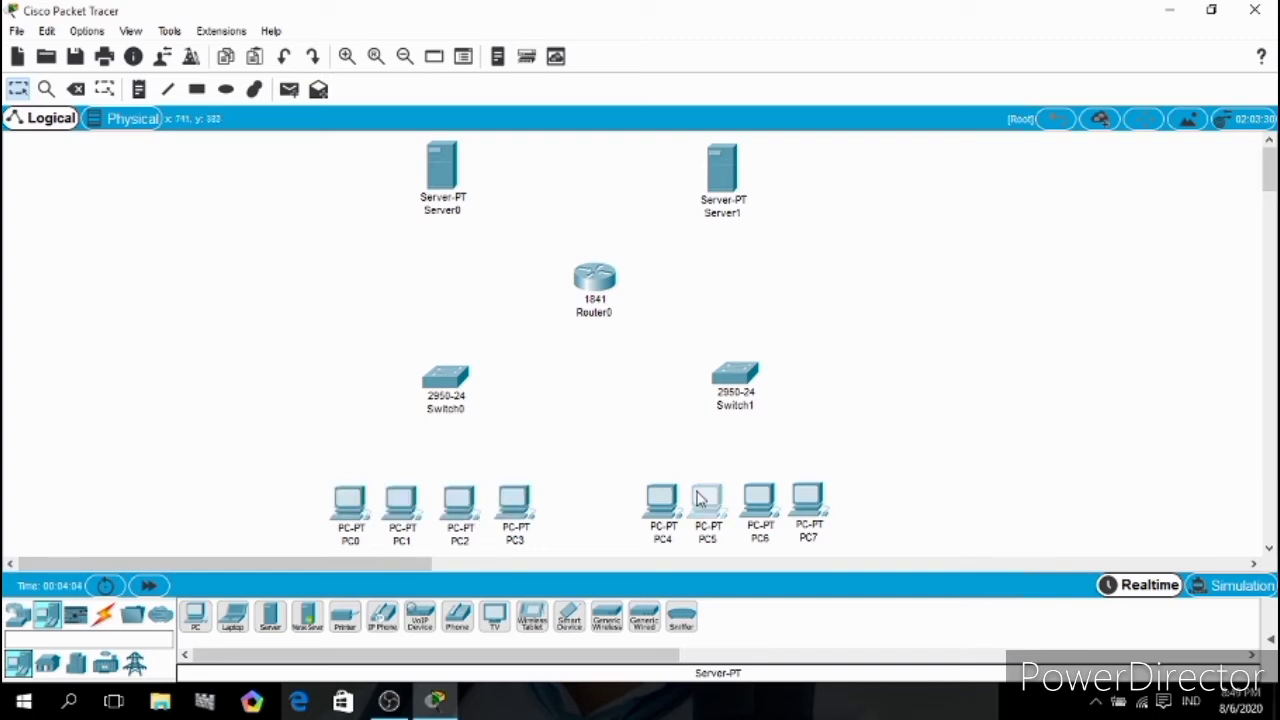
left_click_drag(700, 496, 698, 495)
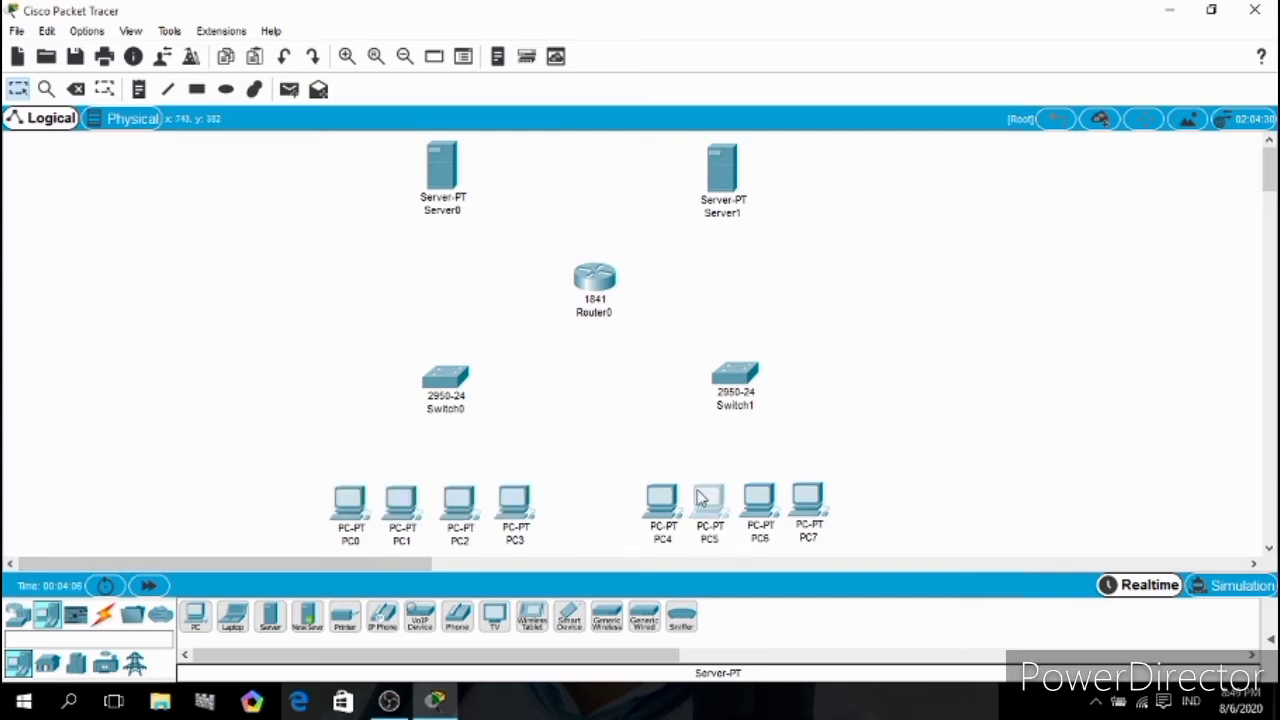
left_click(644, 467)
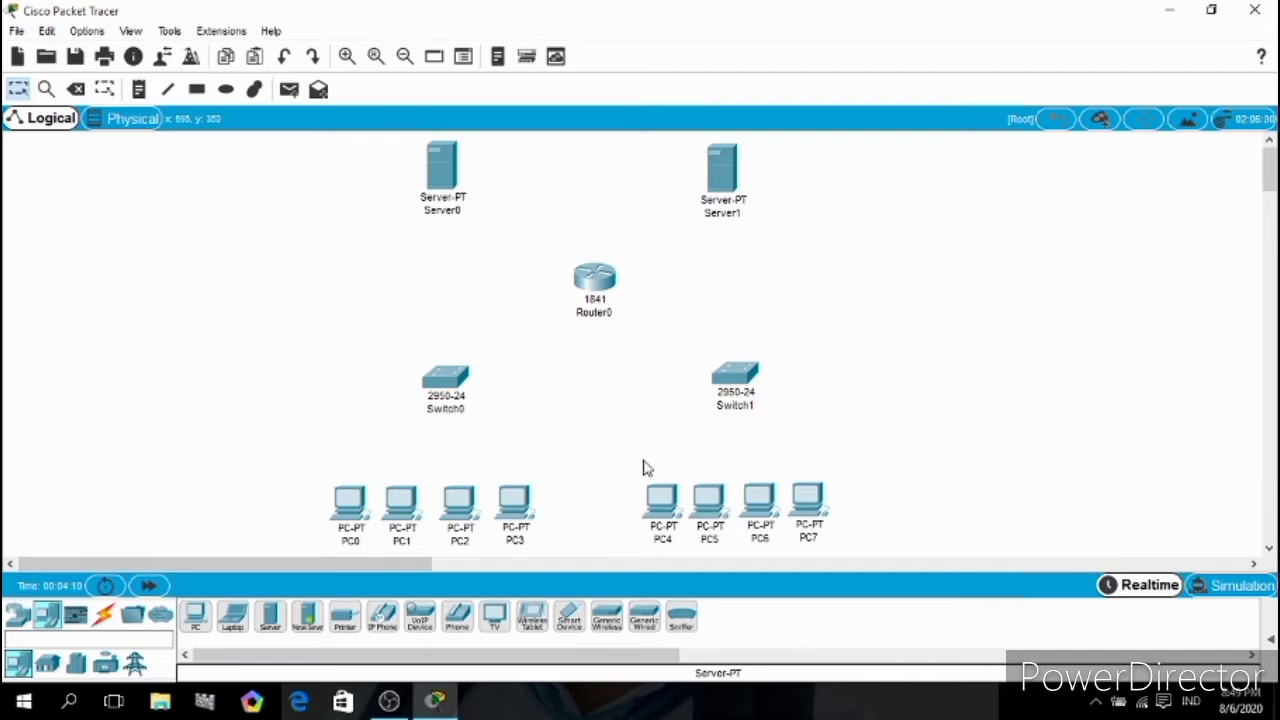
- Connect Switch0's FastEthernet0/1 to Router0's FastEthernet0/0 with a Copper Straight-Through cable
left_click(105, 616)
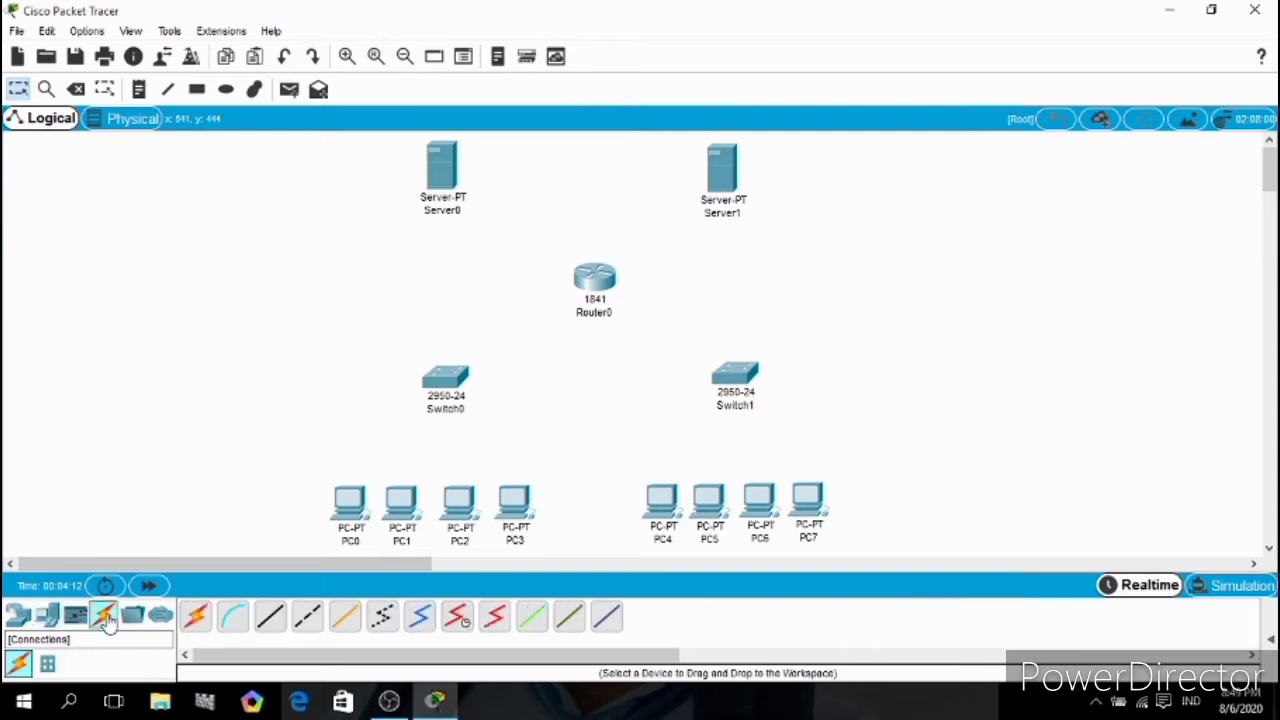
left_click(269, 617)
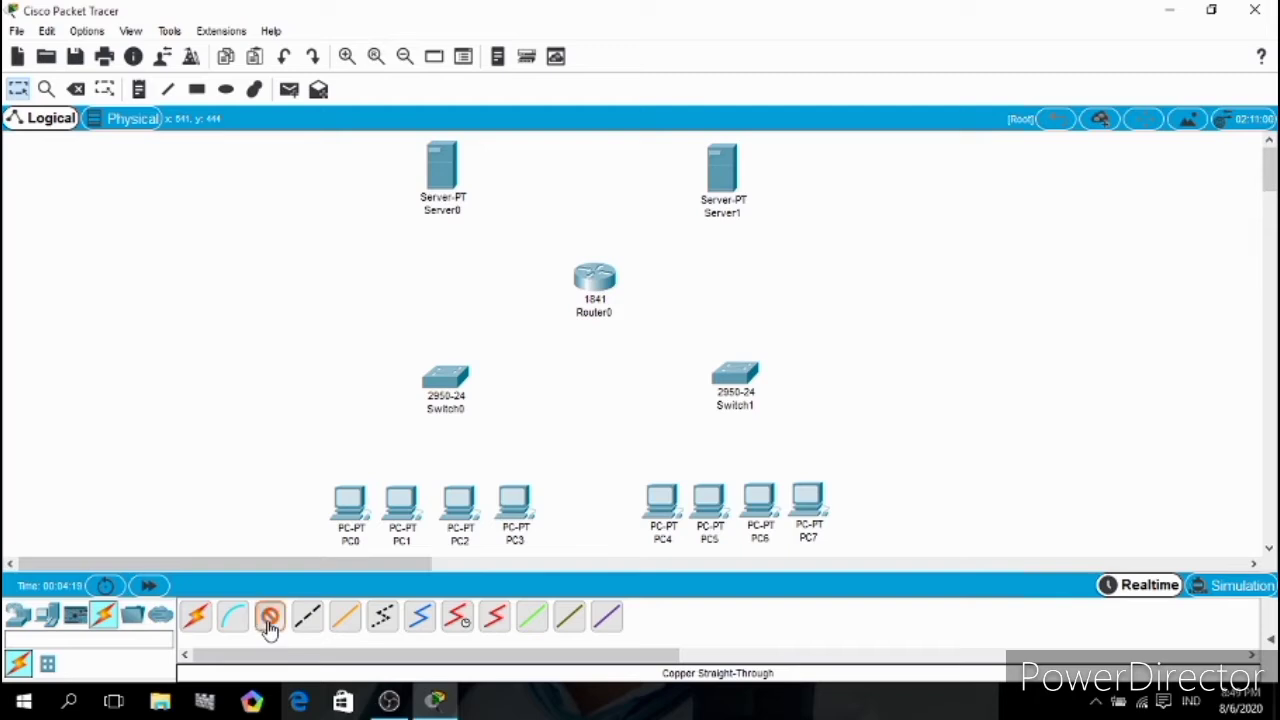
left_click(446, 380)
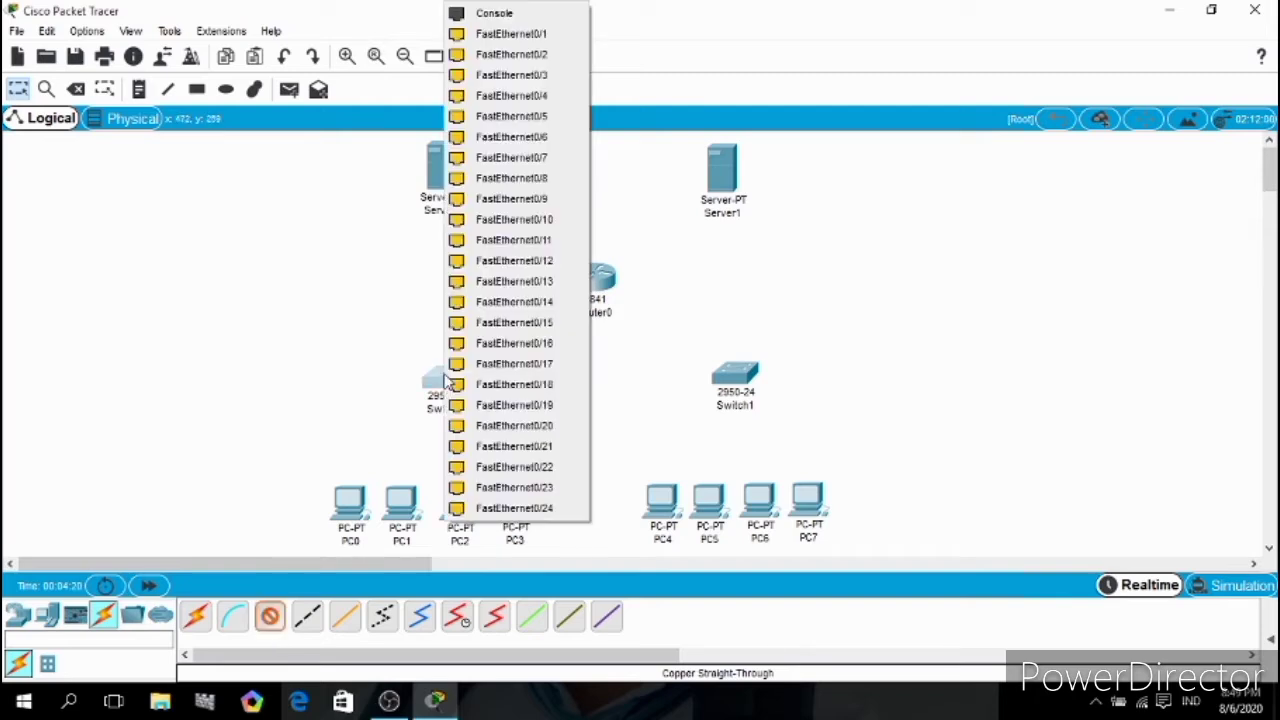
left_click(530, 37)
left_click(595, 280)
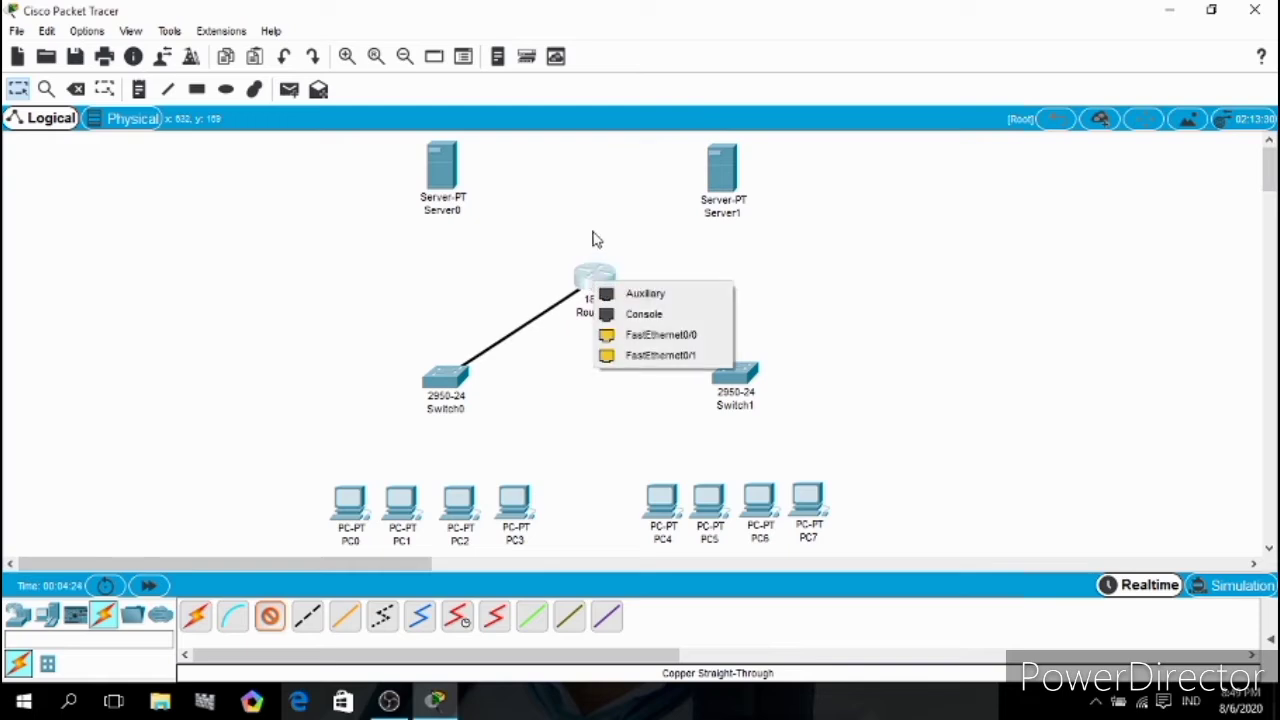
left_click(630, 336)
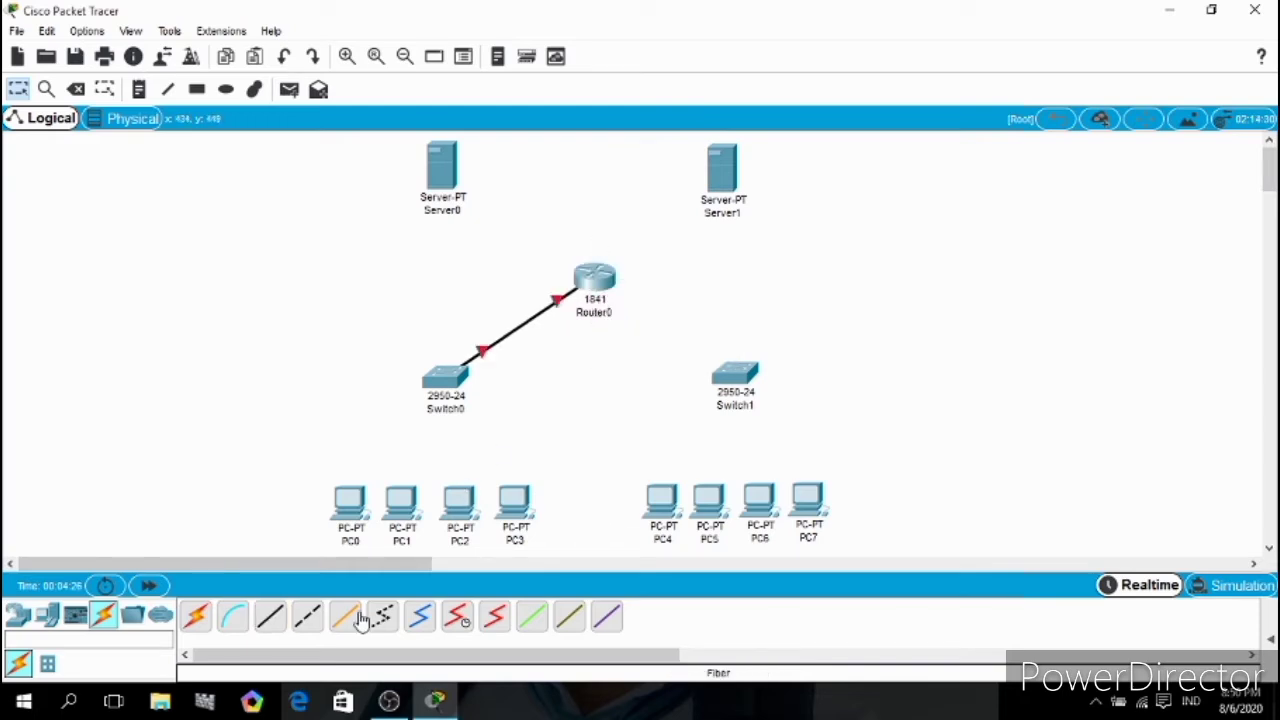
- Connect Router0 to Switch1's FastEthernet0/1 with a Copper Straight-Through cable
left_click(269, 615)
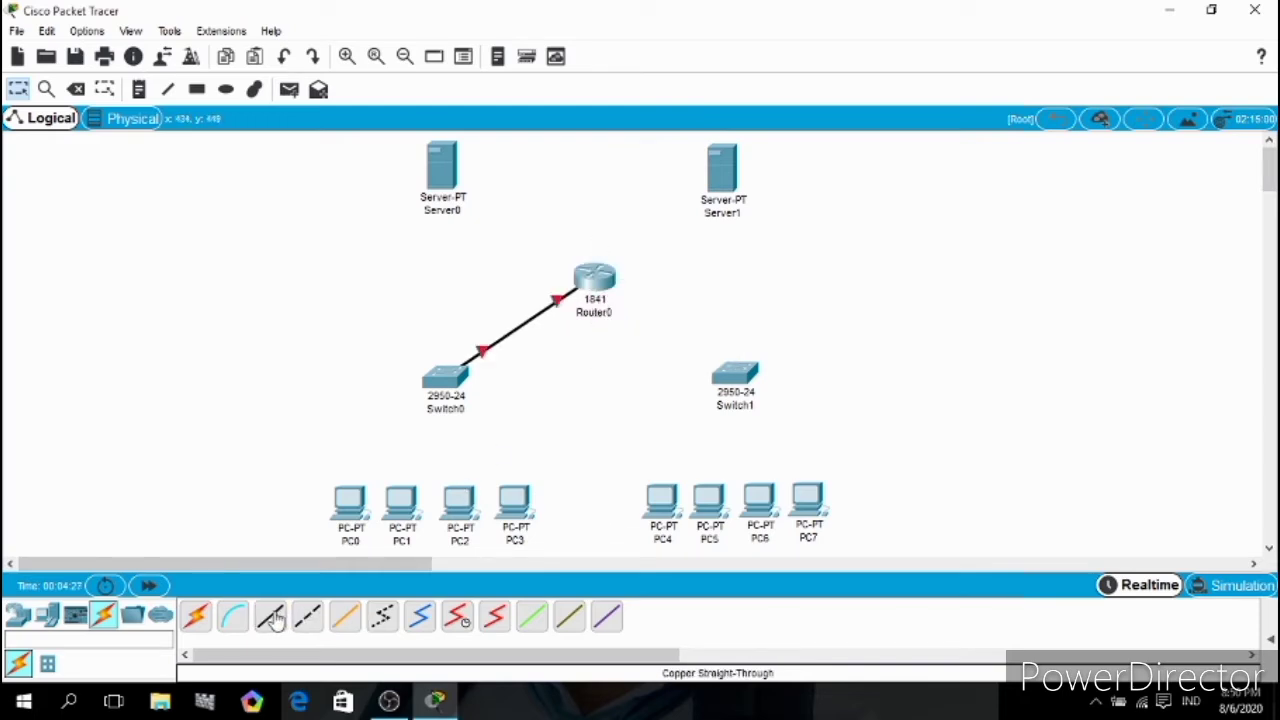
left_click(598, 280)
left_click(652, 328)
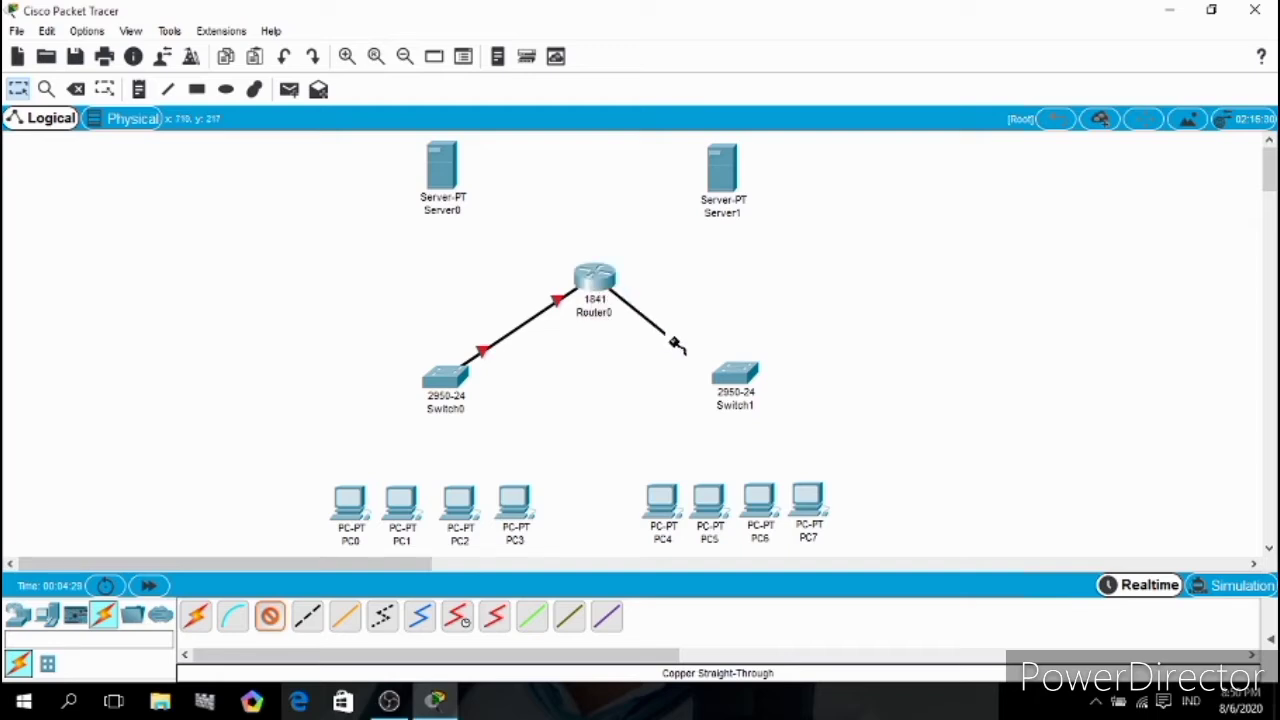
left_click(740, 374)
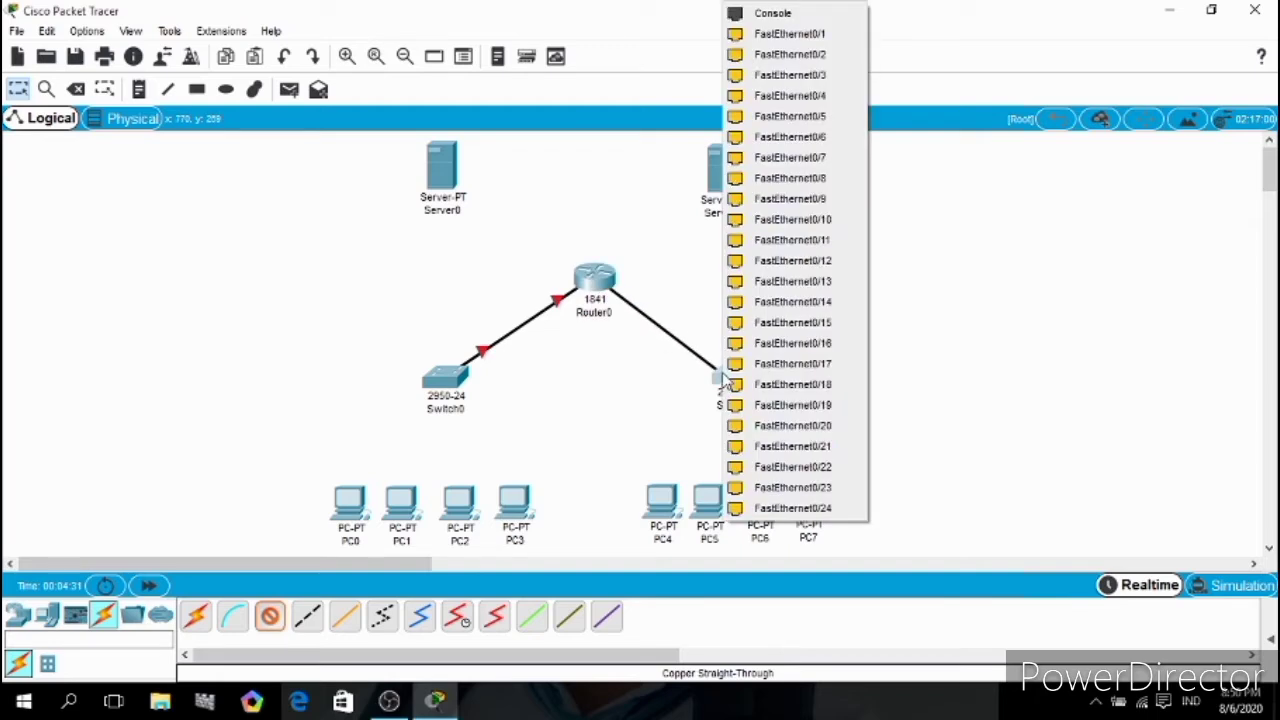
left_click(790, 34)
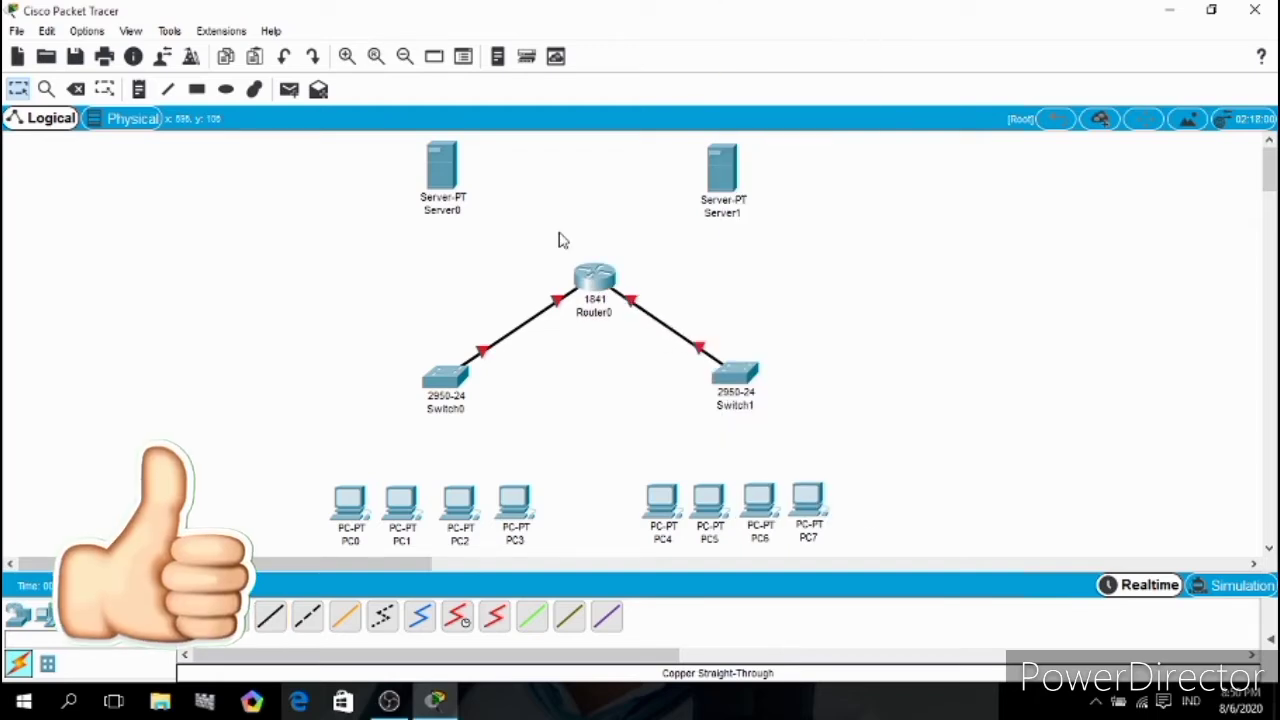
- Connect Server0 to Switch0's FastEthernet0/2 with a Copper Straight-Through cable
left_click(307, 617)
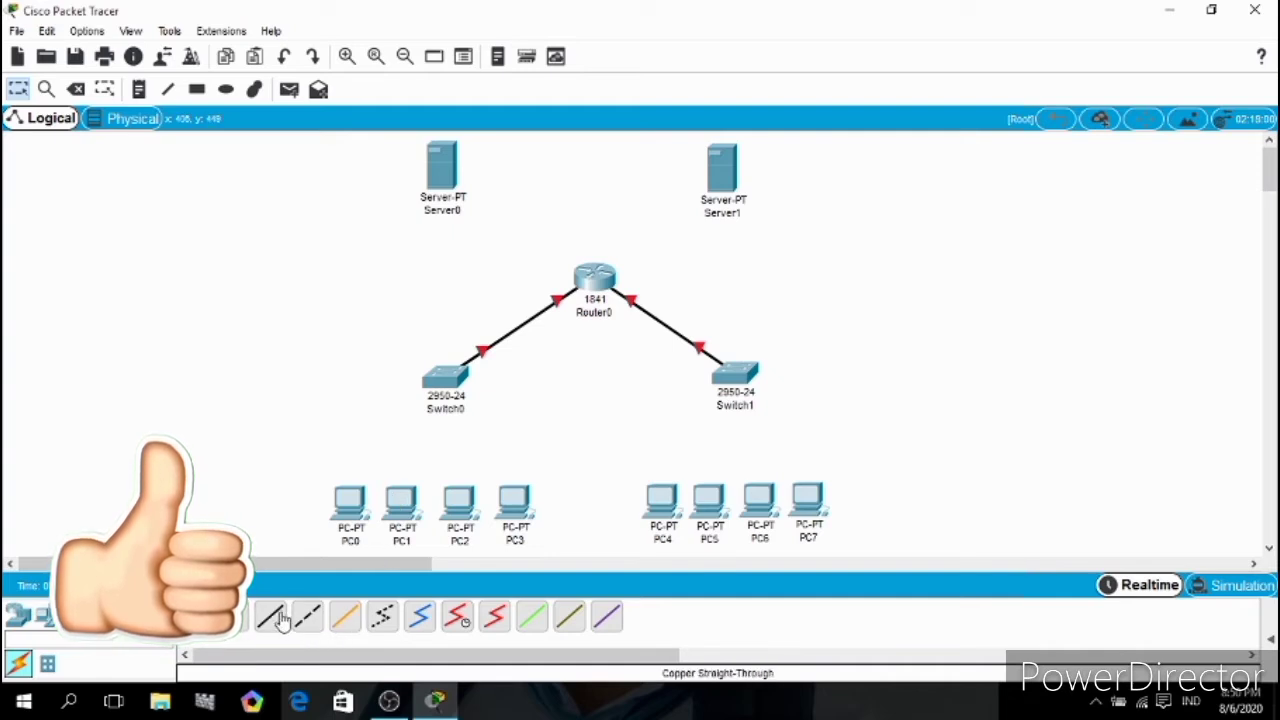
left_click(445, 147)
left_click(496, 157)
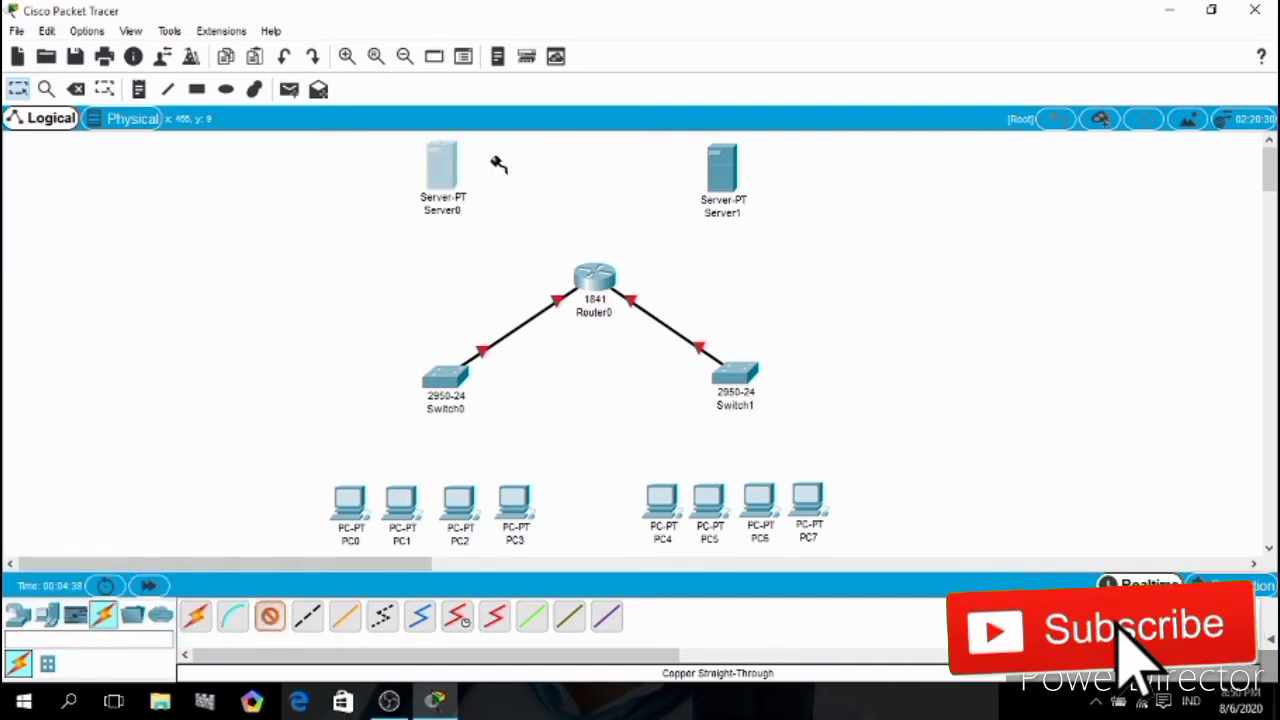
left_click(446, 378)
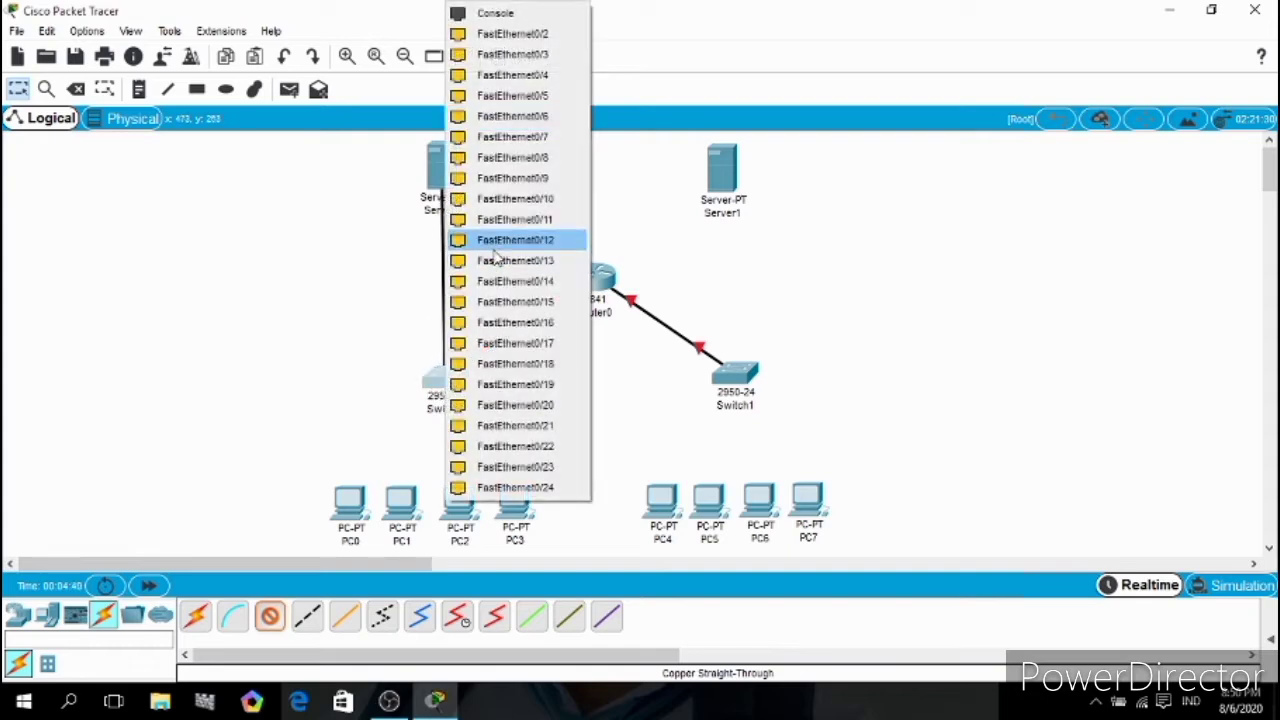
left_click(539, 38)
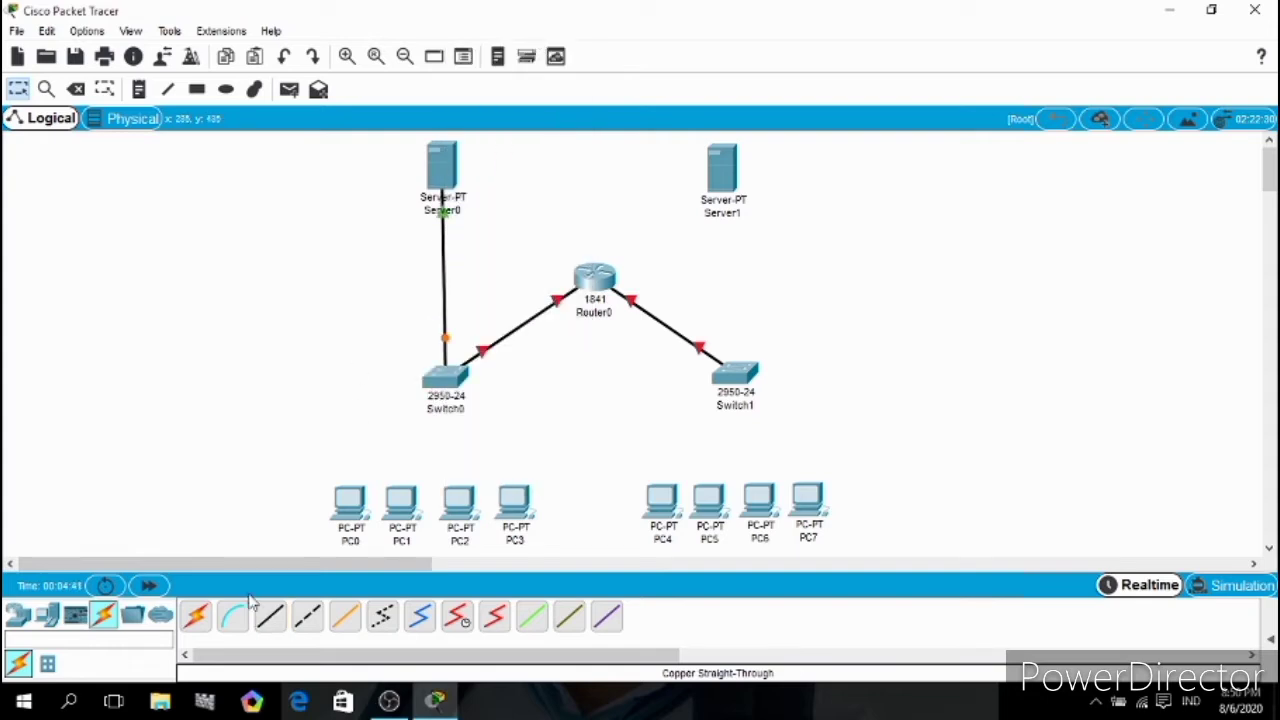
- Connect Server1 to Switch1's FastEthernet0/2 with a Copper Straight-Through cable
left_click(725, 166)
left_click(784, 170)
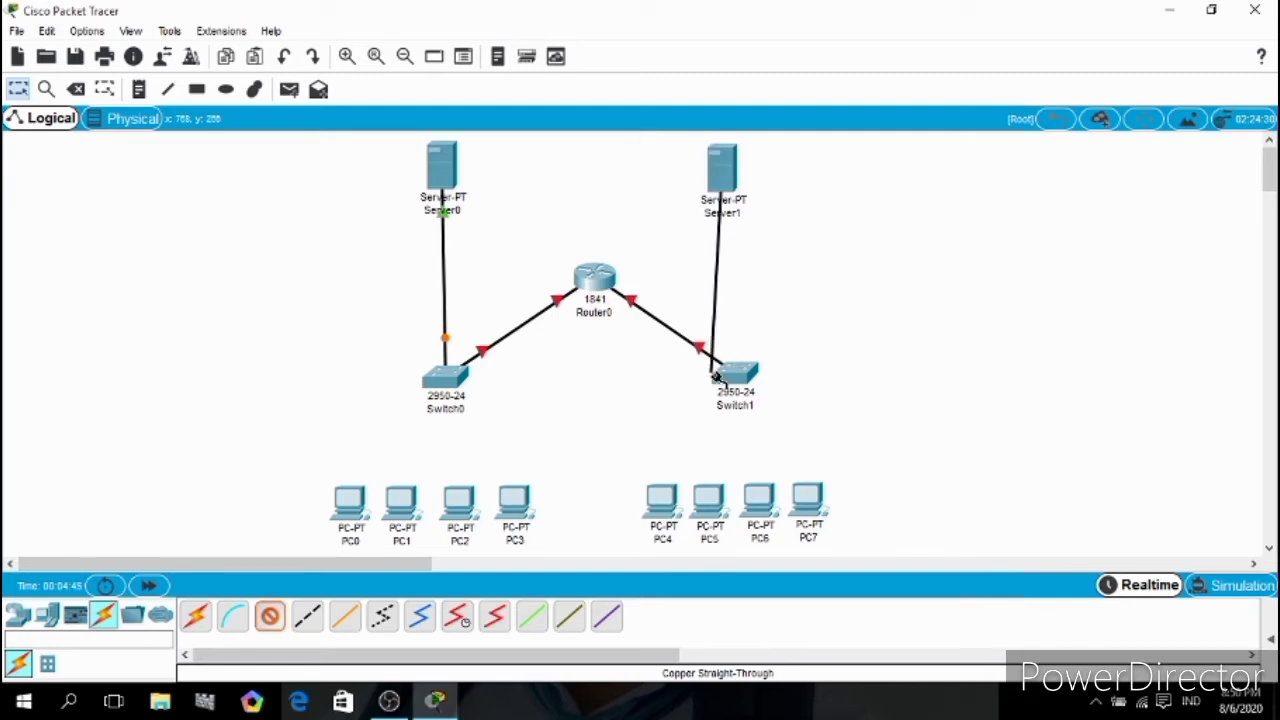
left_click(733, 377)
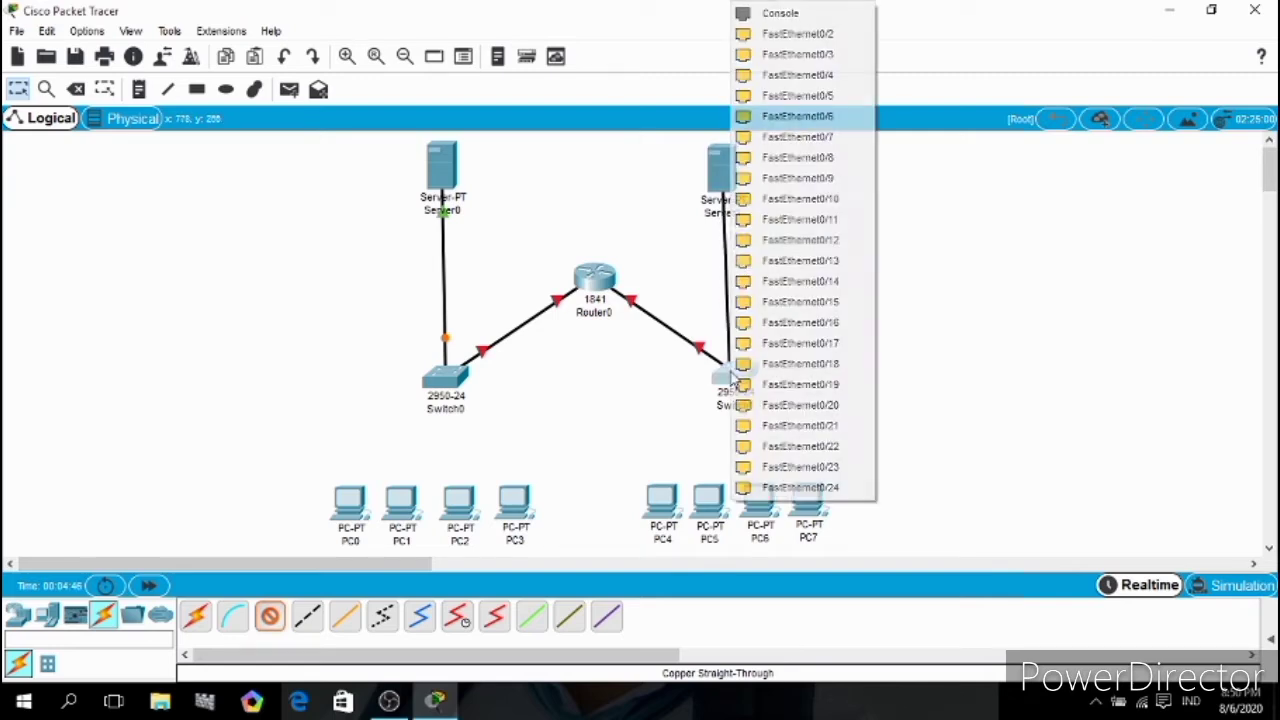
left_click(768, 36)
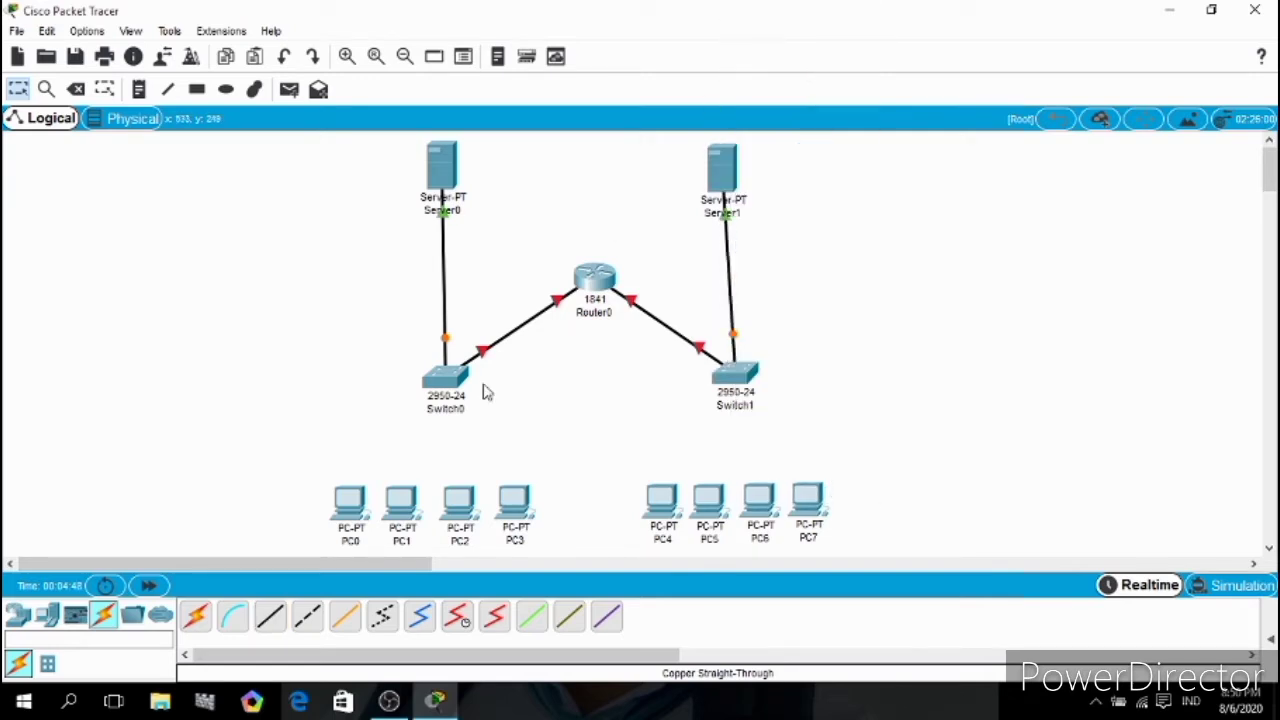
- Connect PC0's FastEthernet0 to Switch0's FastEthernet0/3 with a Copper Straight-Through cable and delete that cable again
left_click(268, 618)
left_click(358, 510)
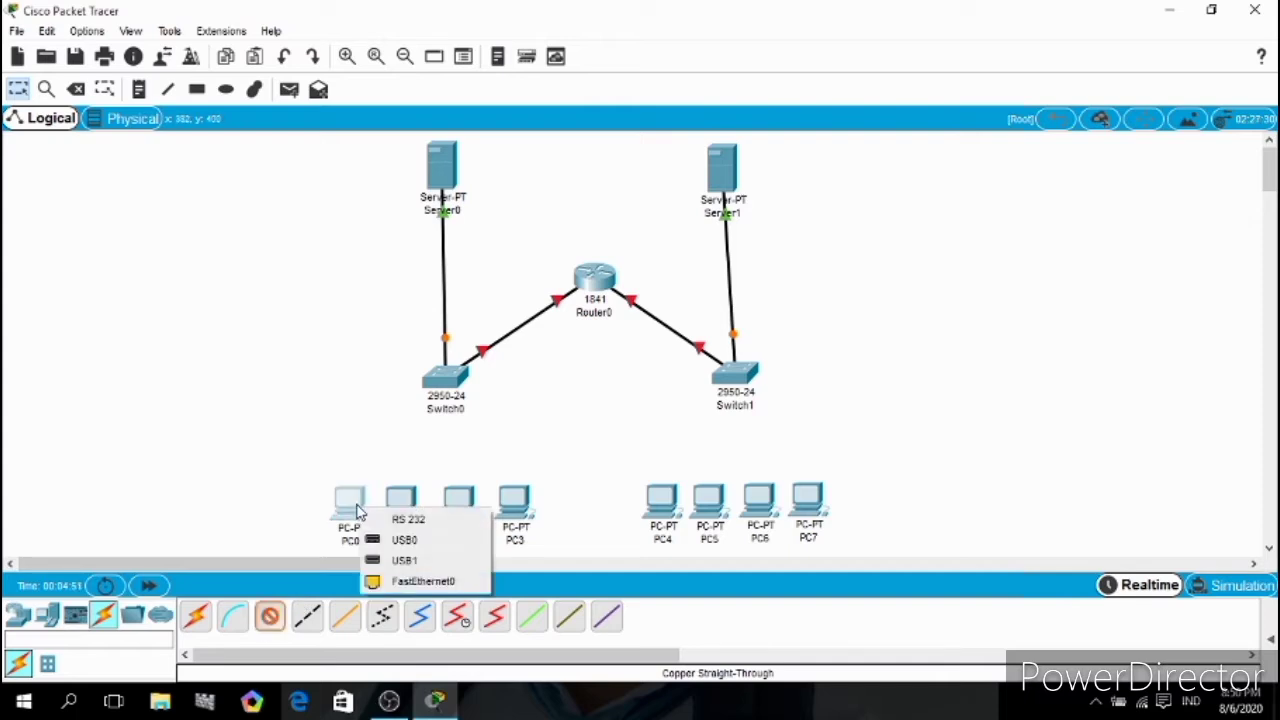
left_click(395, 578)
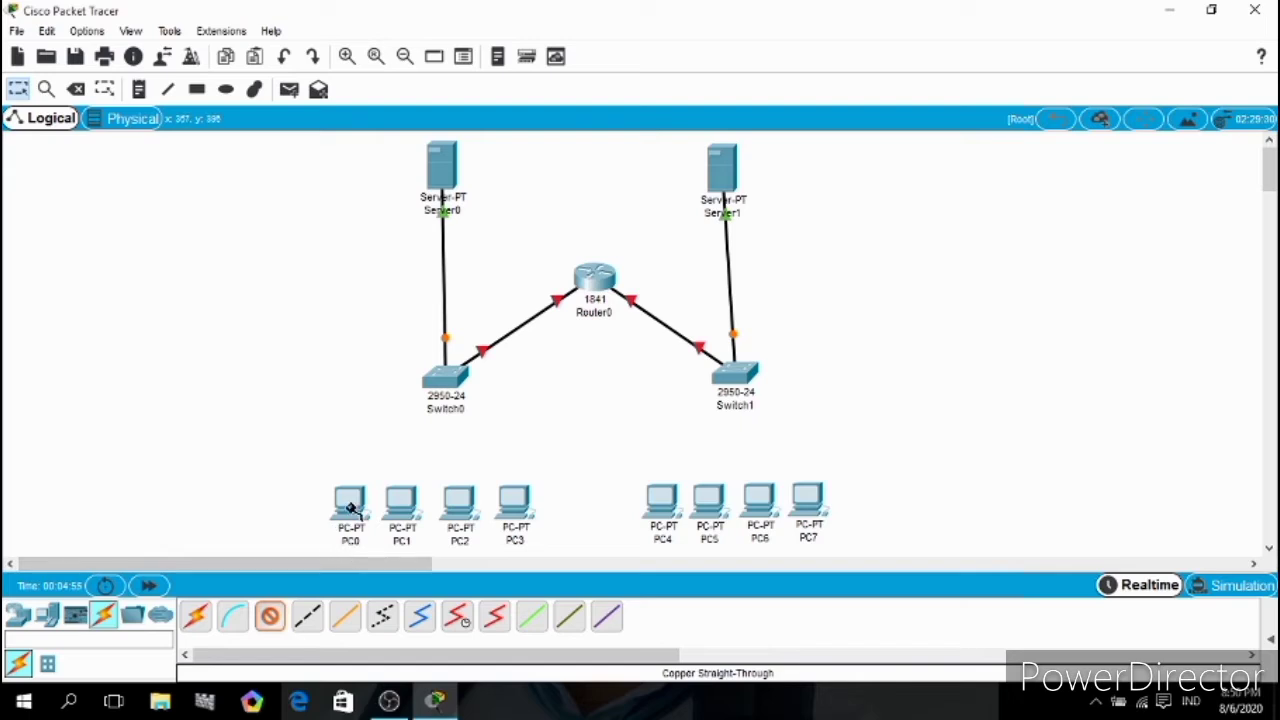
left_click(443, 386)
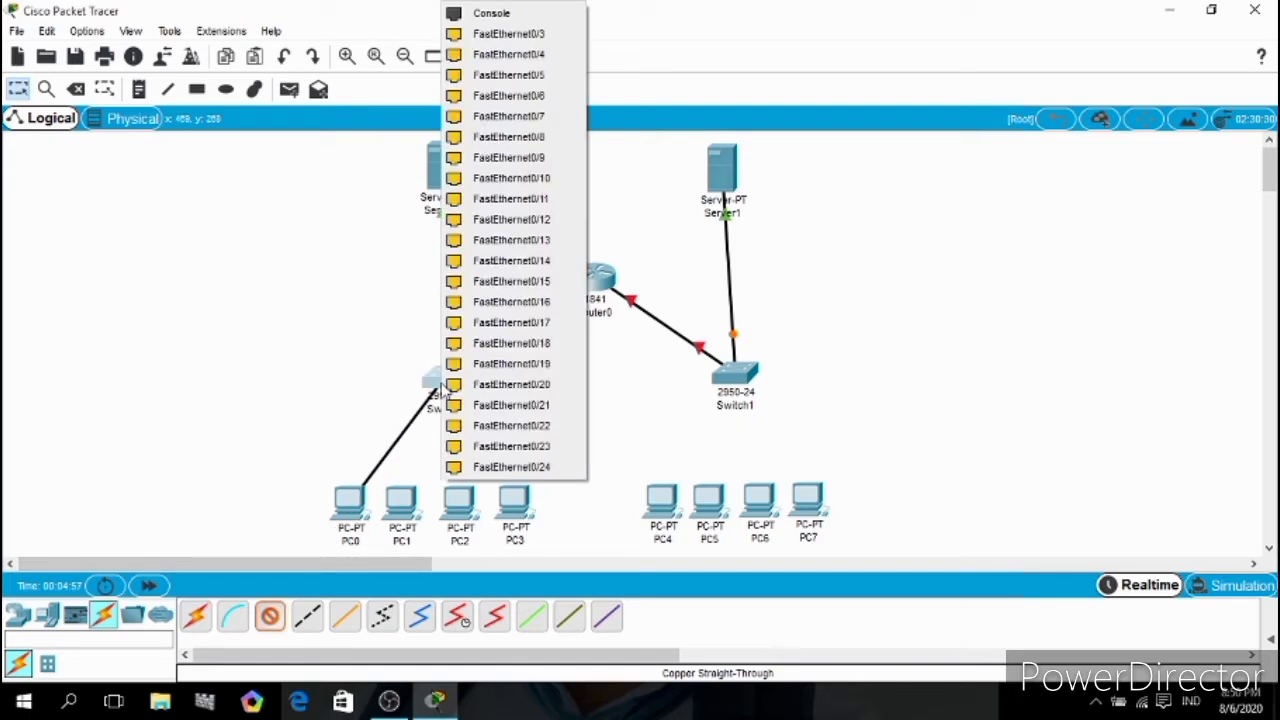
left_click(500, 38)
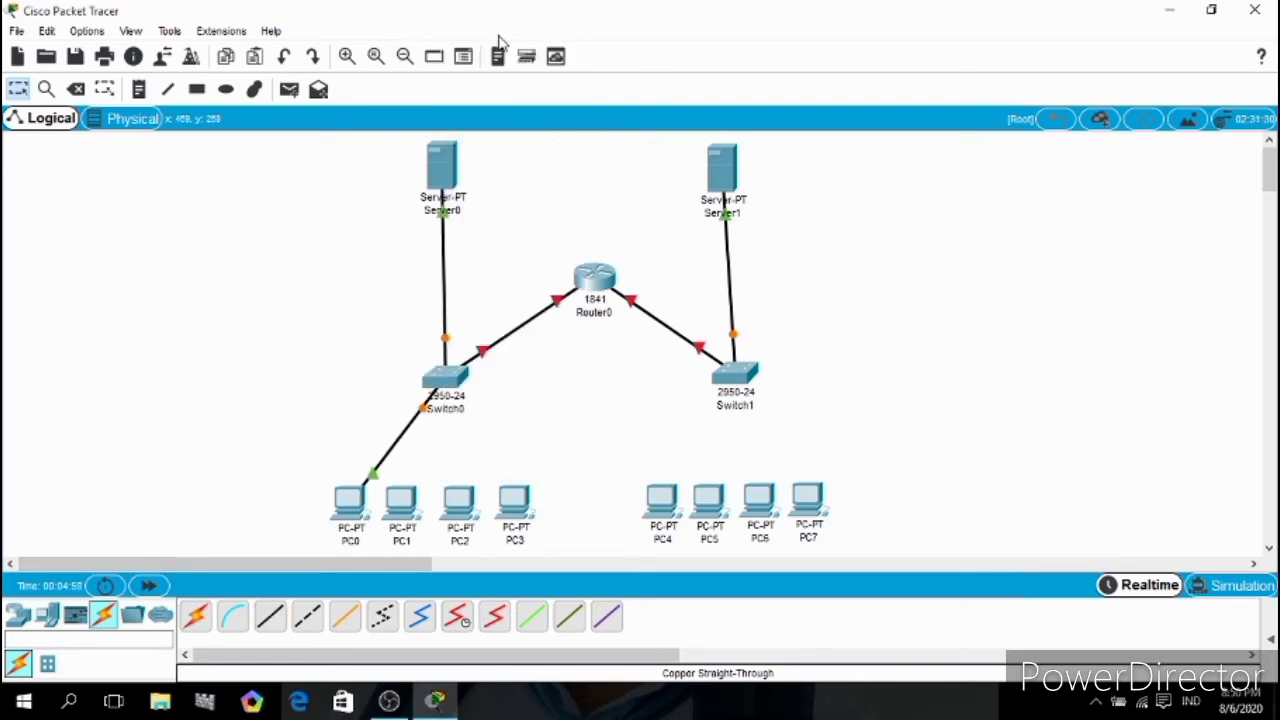
key("Delete")
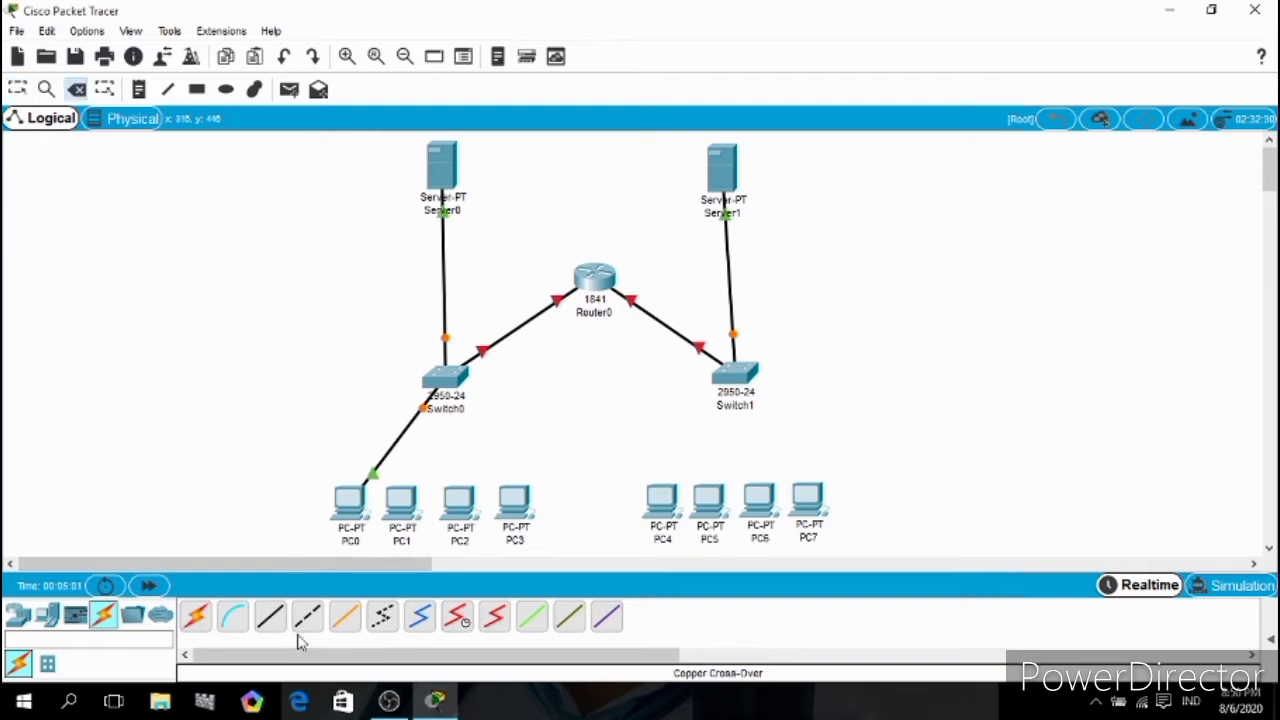
left_click(386, 455)
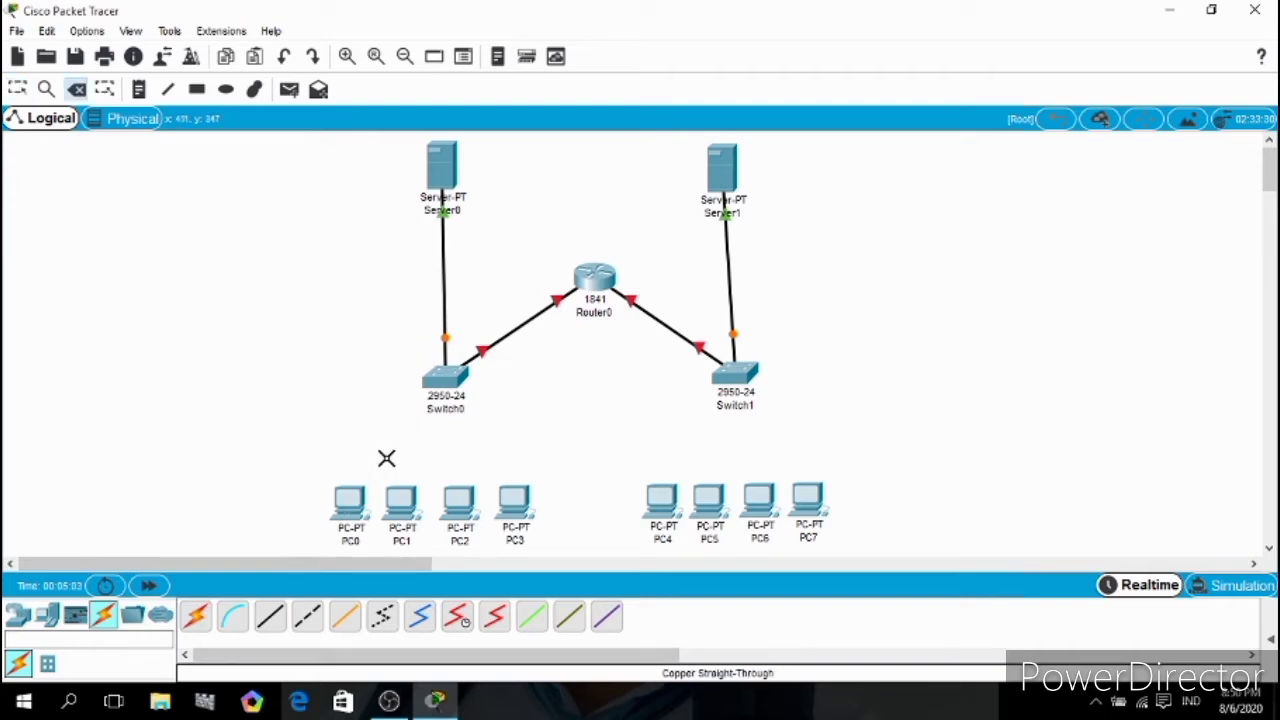
- Connect PC0's FastEthernet0 to Switch0's FastEthernet0/3 with a Copper Straight-Through cable
left_click(270, 615)
left_click(348, 500)
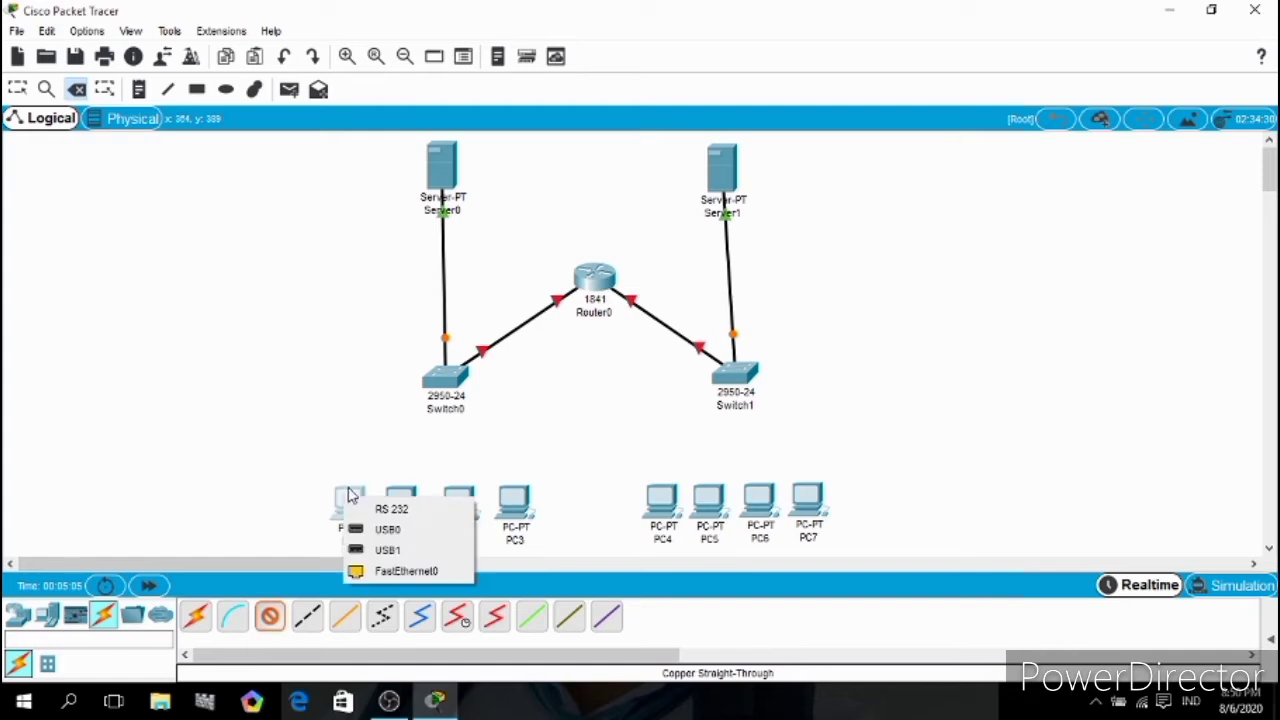
left_click(395, 571)
left_click(440, 378)
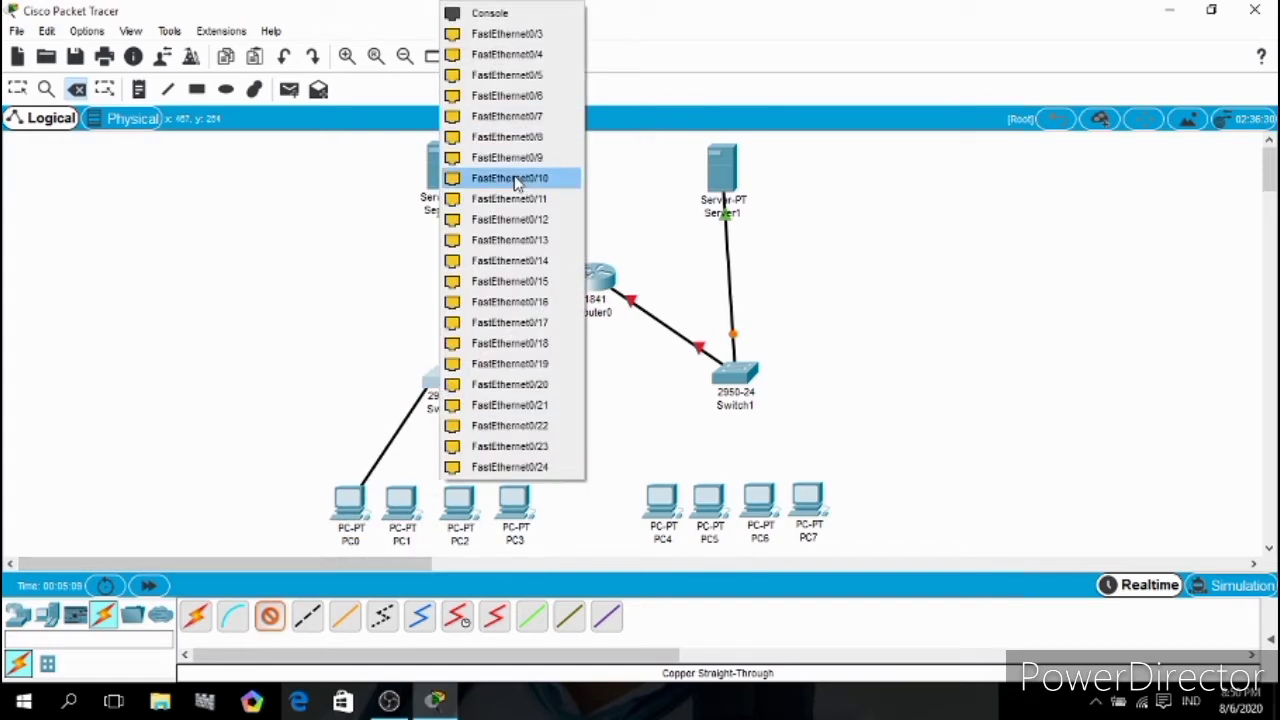
left_click(510, 36)
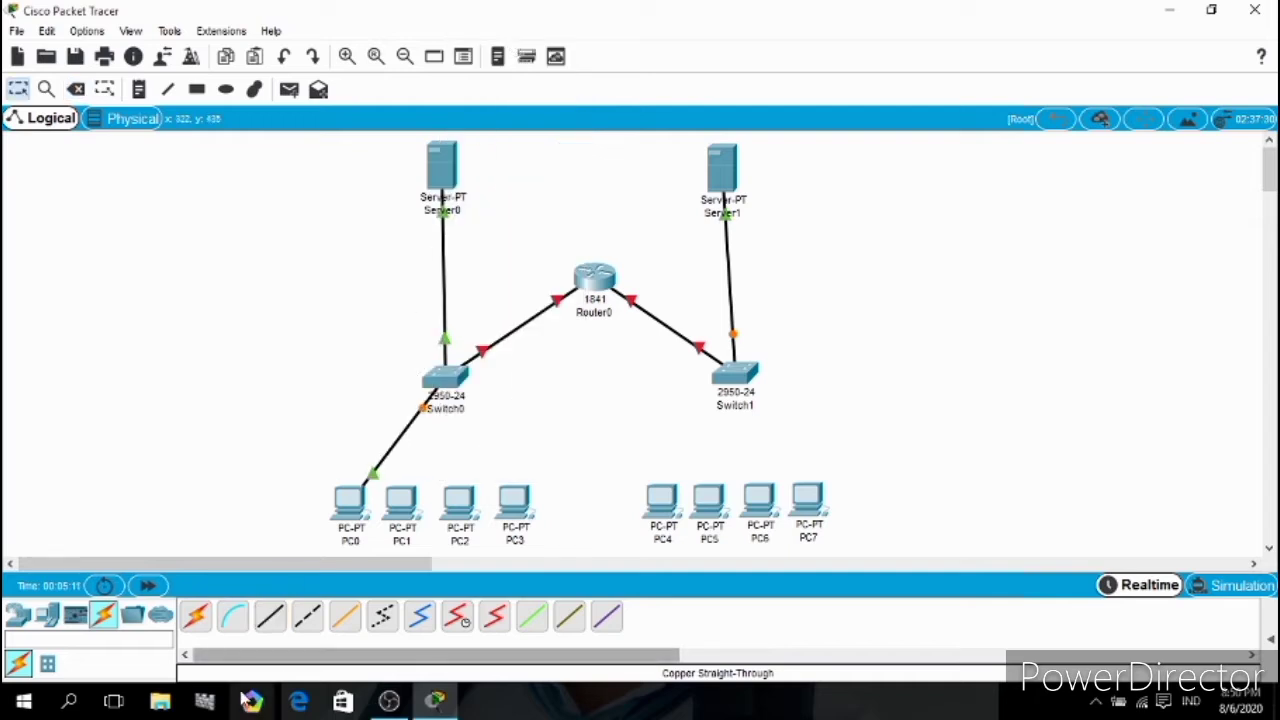
- Connect PC1's FastEthernet0 to Switch0's FastEthernet0/4 with a Copper Straight-Through cable
left_click(269, 616)
left_click(401, 502)
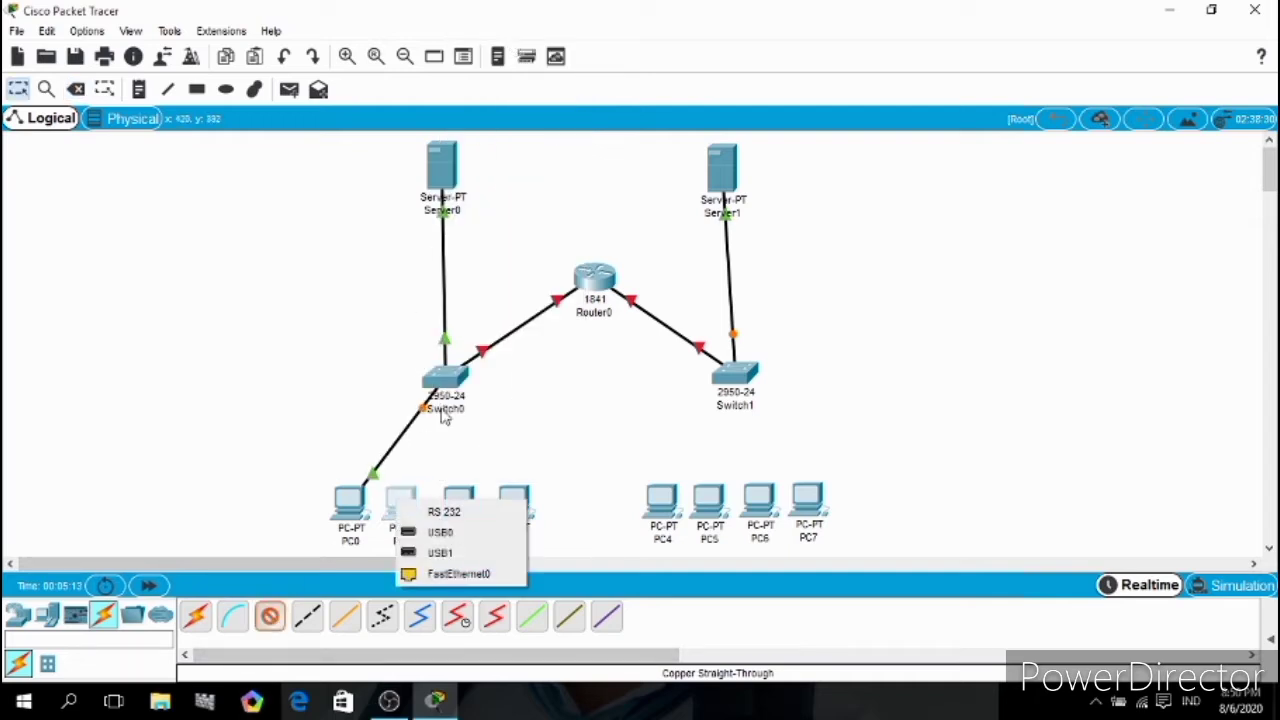
left_click(458, 573)
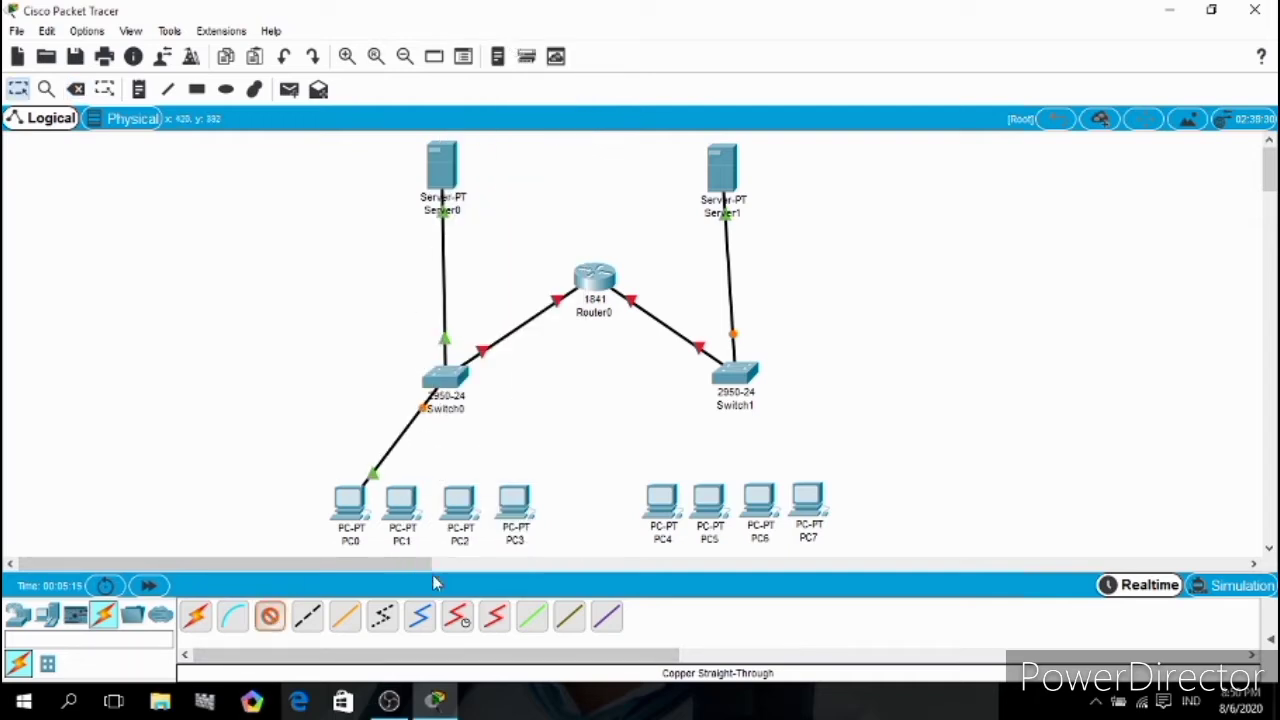
left_click(449, 384)
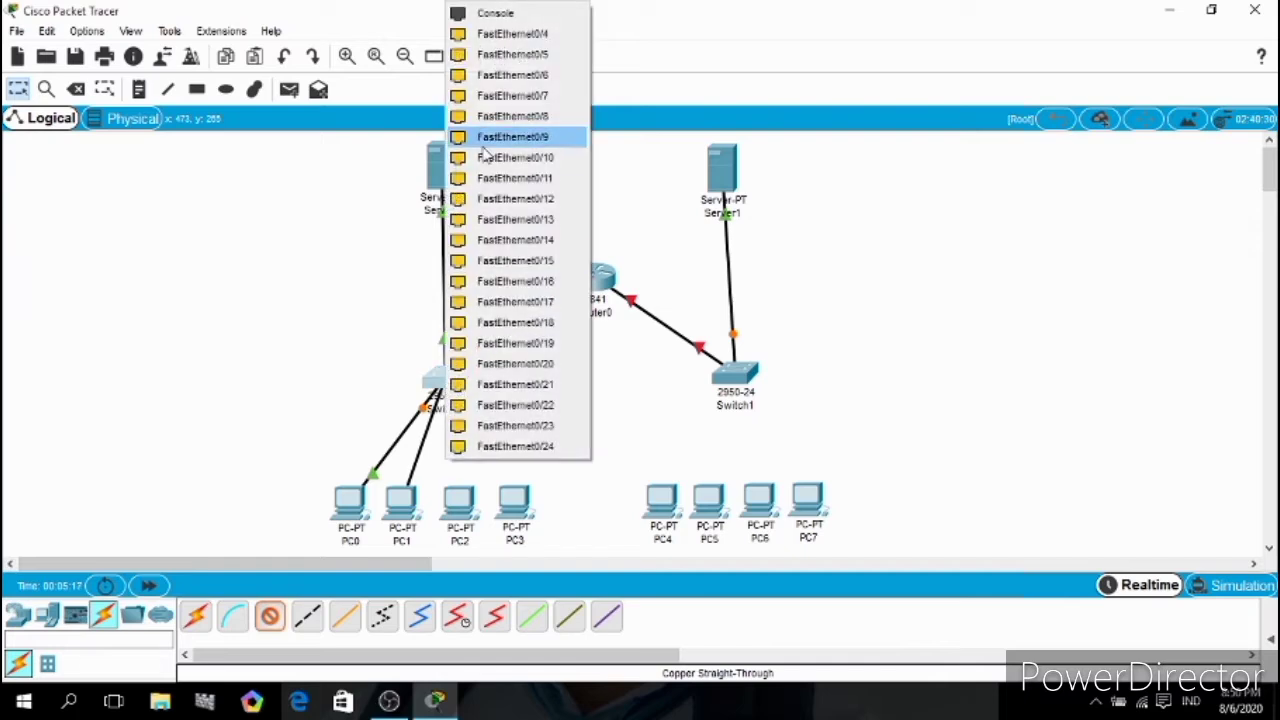
left_click(503, 36)
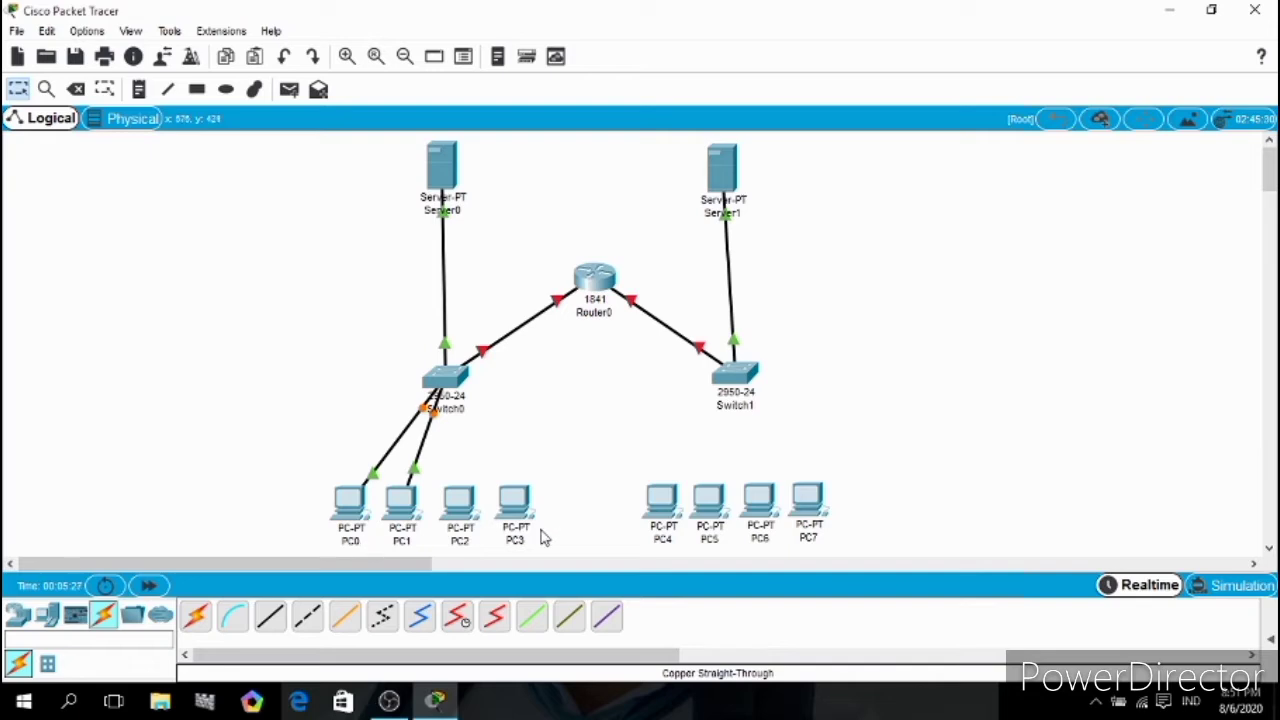
- Connect PC2's FastEthernet0 to Switch0's FastEthernet0/5 with a Copper Straight-Through cable
mouse_move(455, 550)
left_click(269, 617)
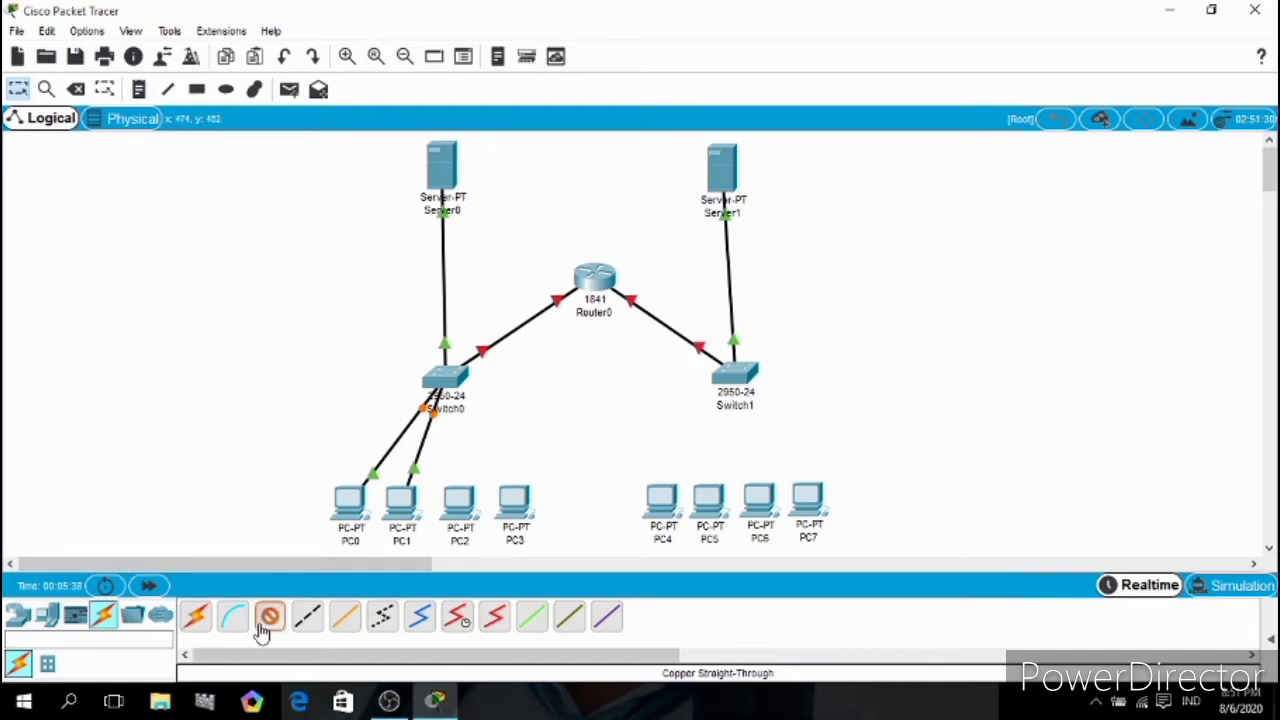
left_click(455, 507)
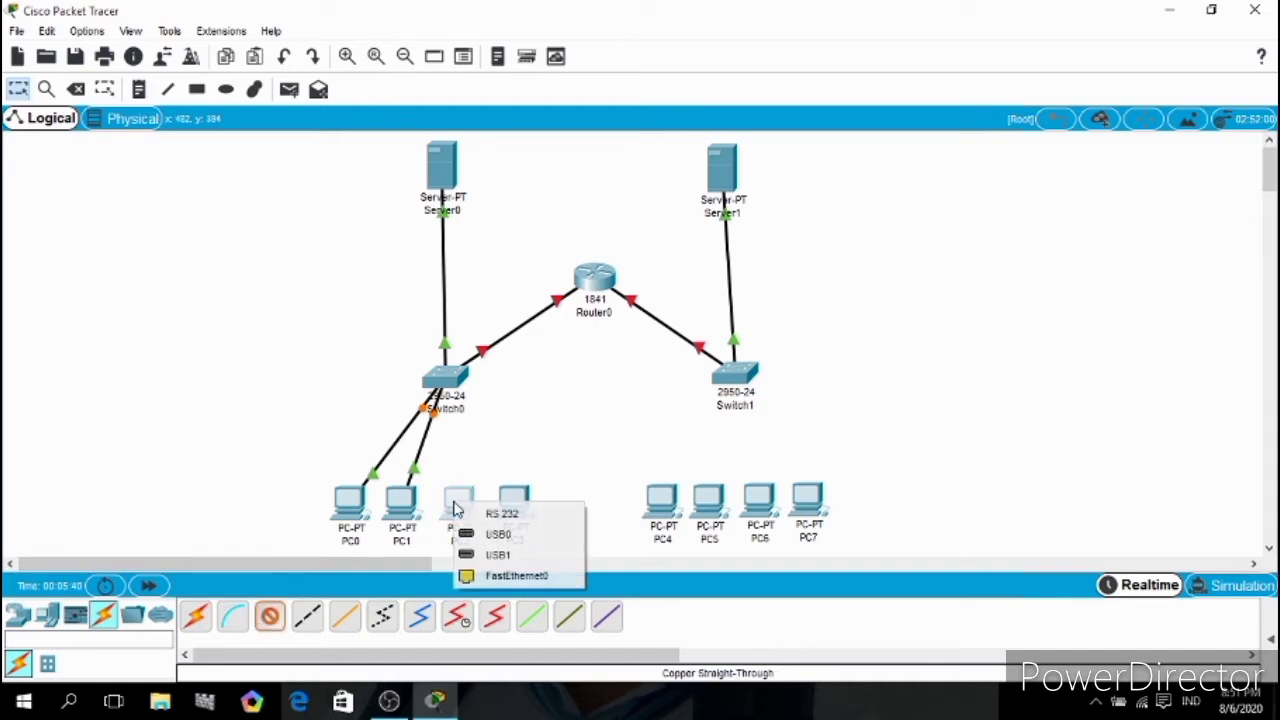
left_click(482, 576)
left_click(448, 384)
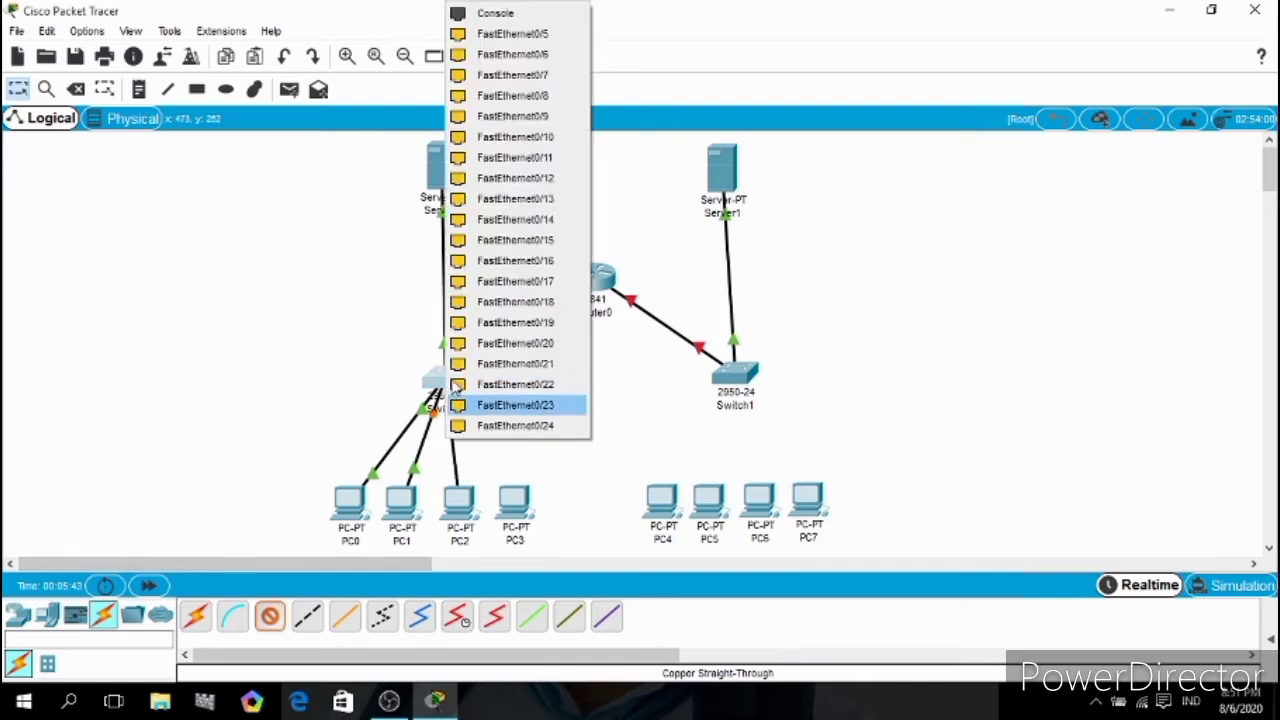
left_click(512, 34)
- Rename Switch0 as "Switch 1" and the switch connected to Server1 as "Switch2"
left_click(468, 409)
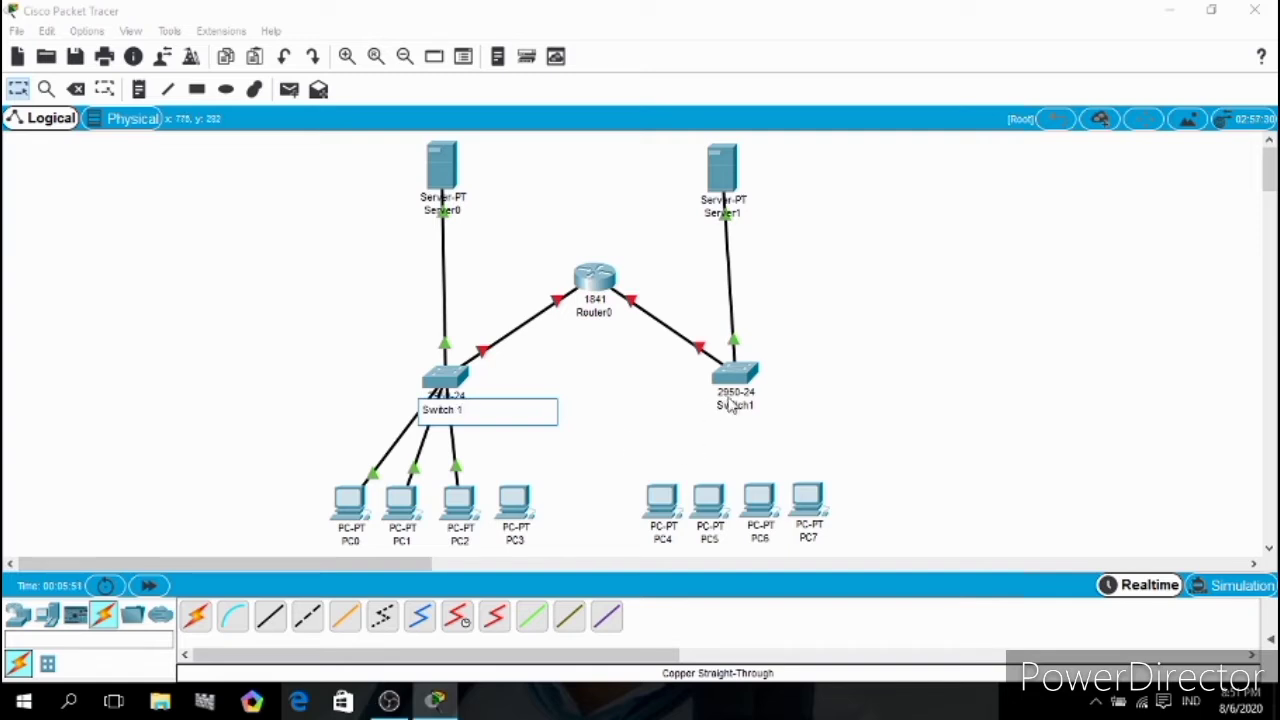
mouse_move(731, 405)
left_mouse_down()
mouse_move(768, 413)
mouse_move(725, 416)
left_mouse_up()
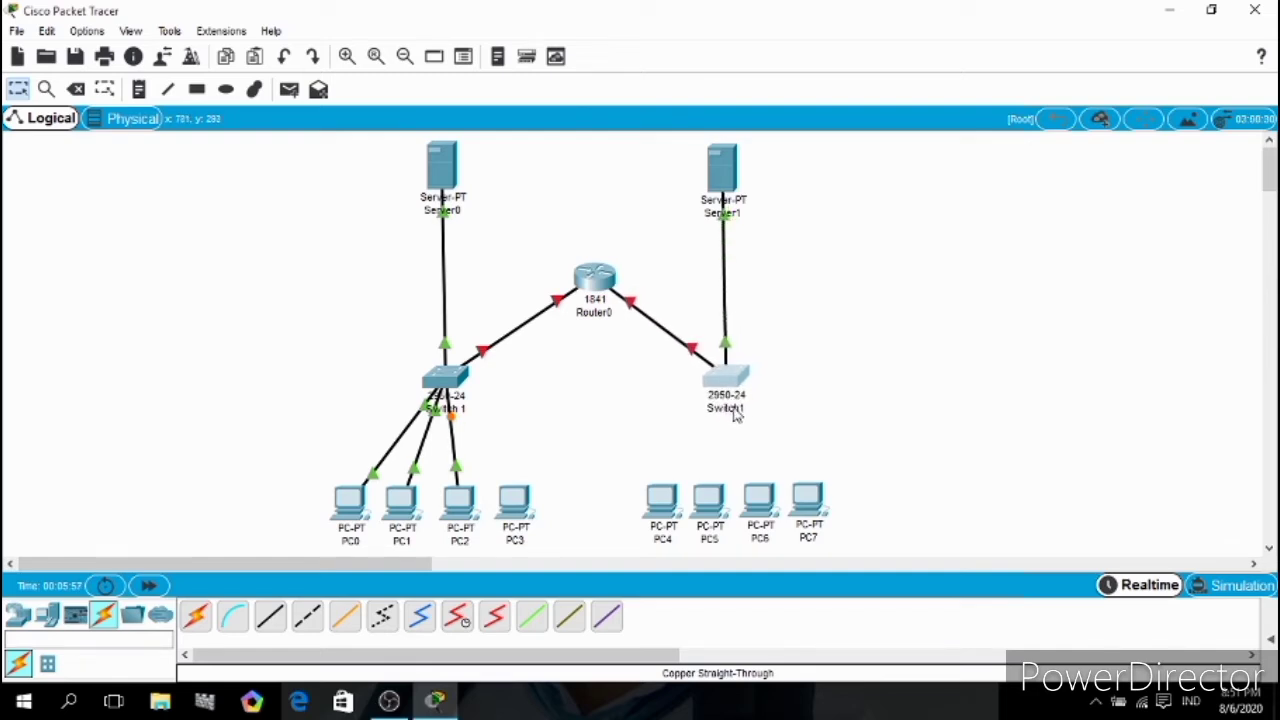
left_click(727, 409)
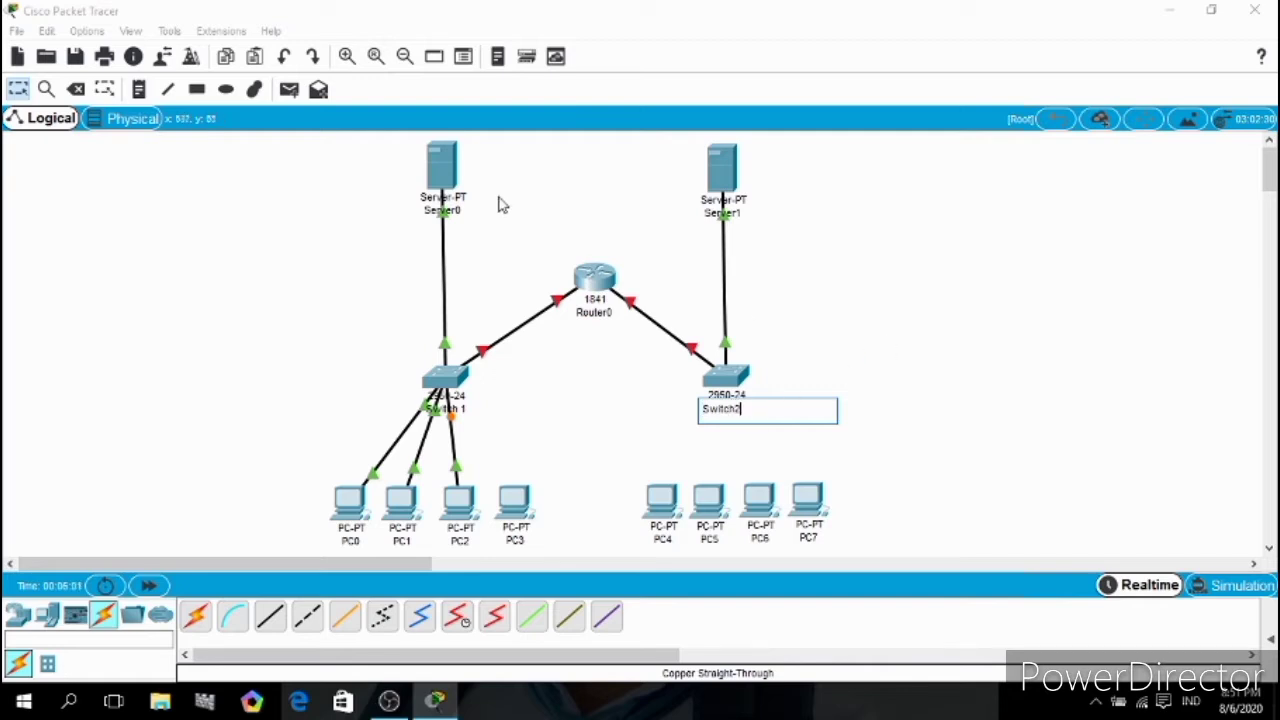
- Try to rename Server0 as "Server1"
left_click(460, 211)
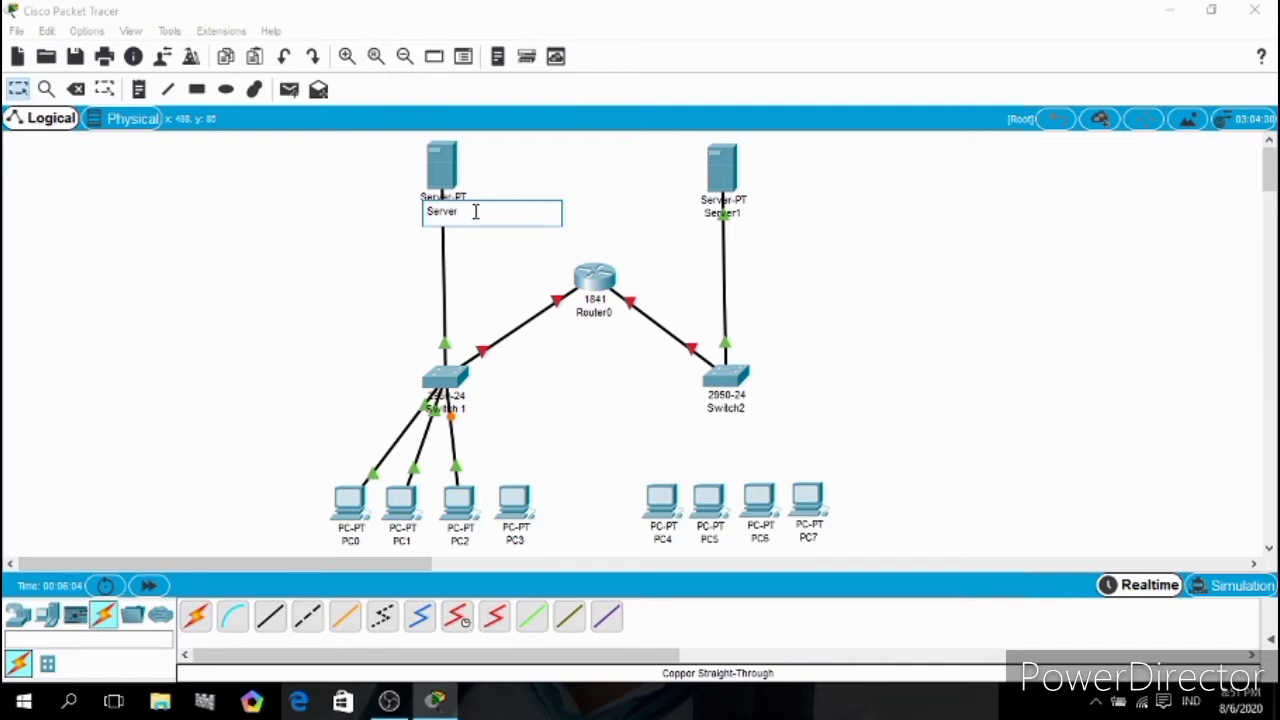
left_click(735, 222)
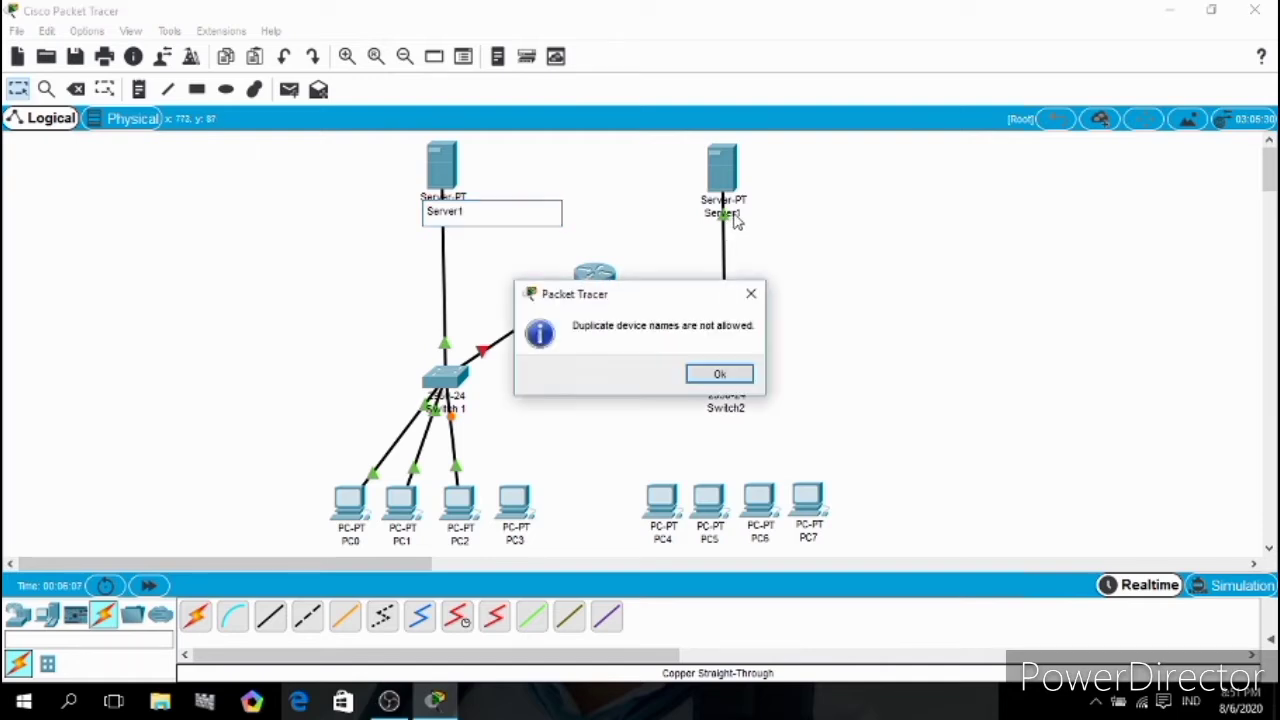
left_click(751, 293)
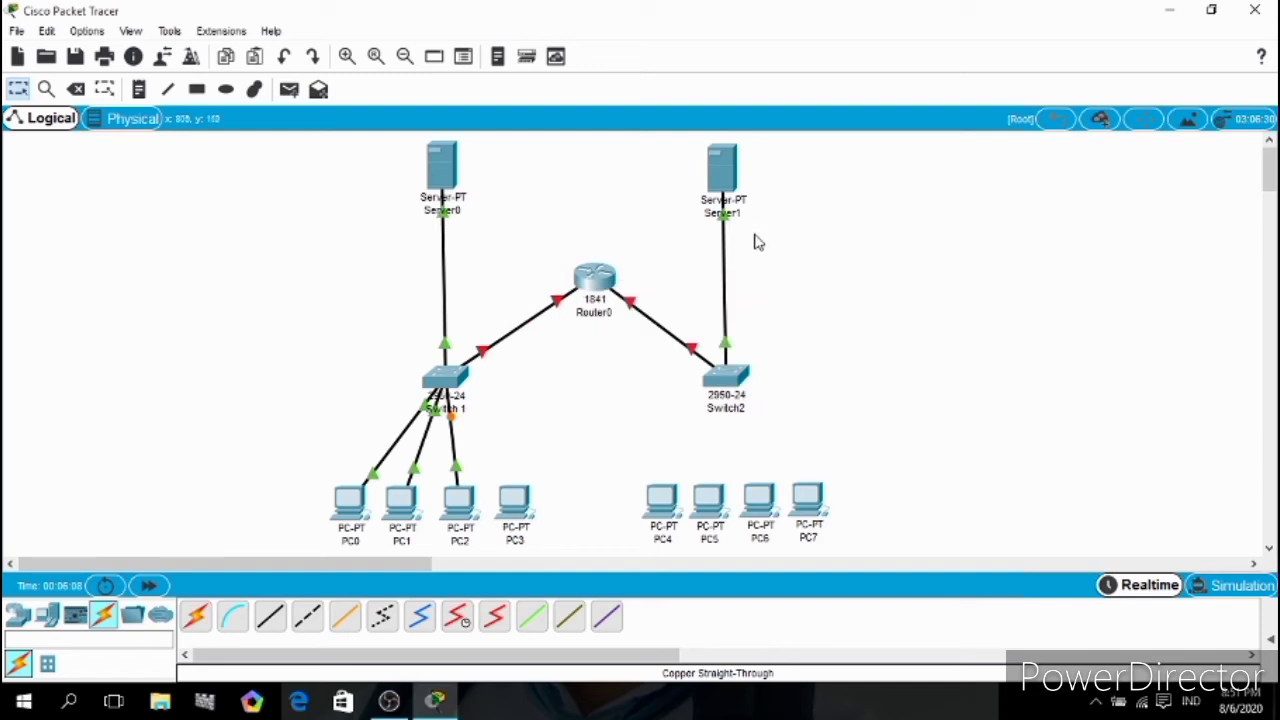
- Rename Server1 as "Server2" and Server0 as "Server 1"
mouse_move(740, 221)
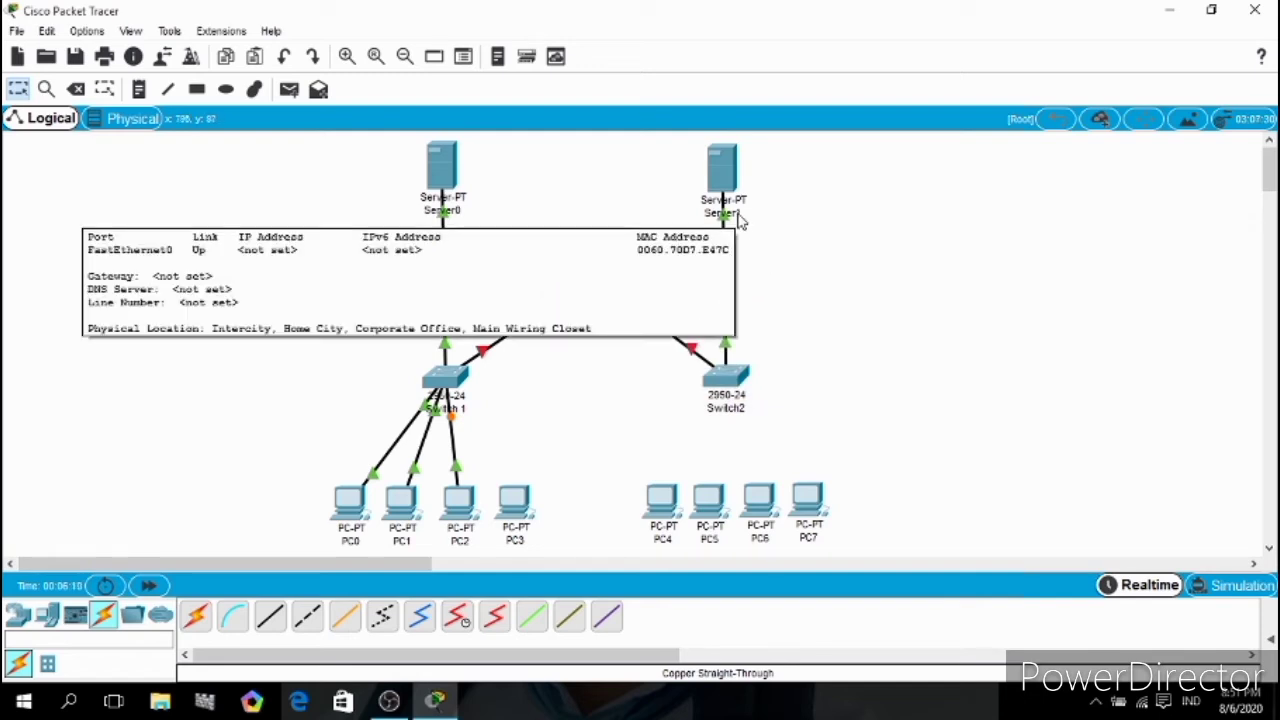
left_click(731, 213)
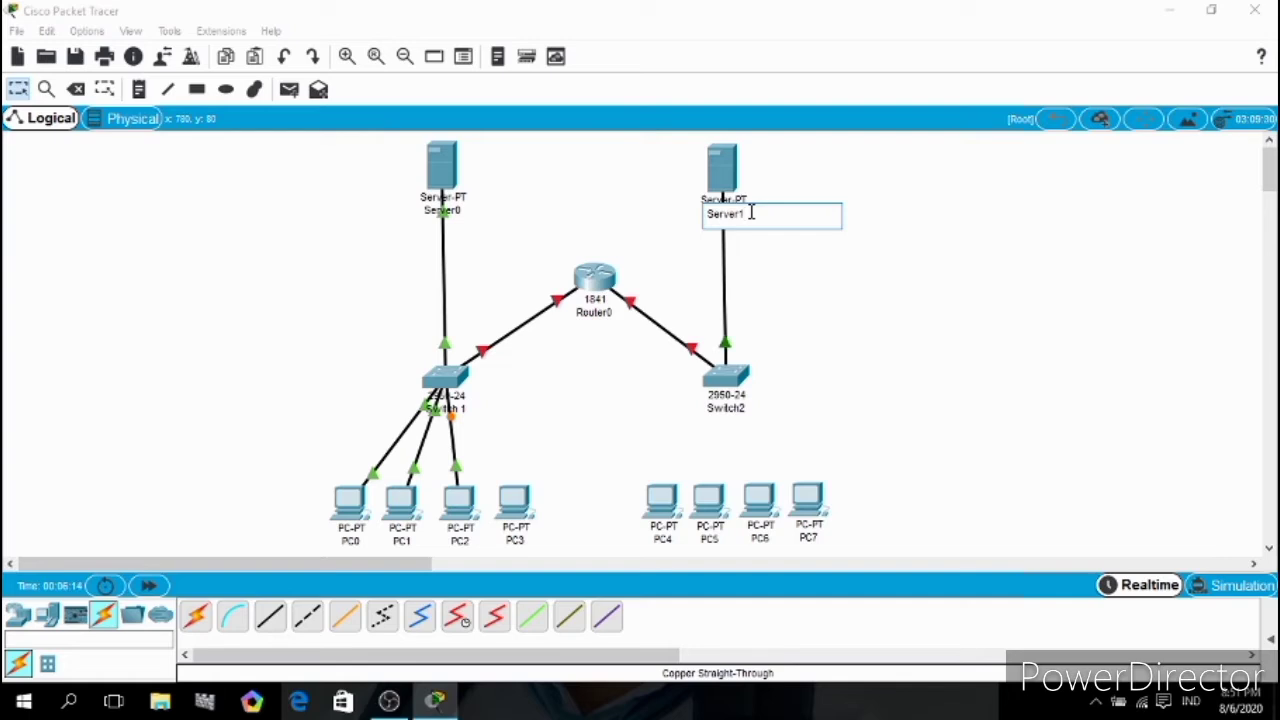
type("2")
left_click(505, 222)
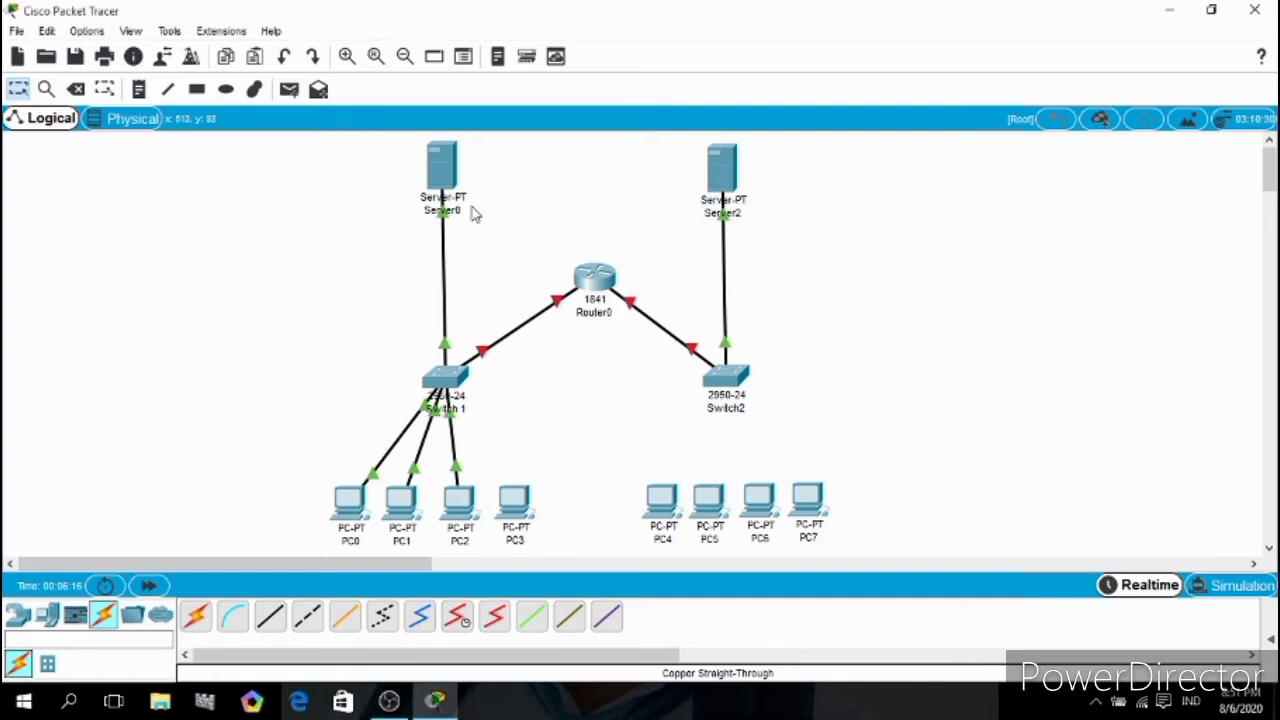
left_click(468, 212)
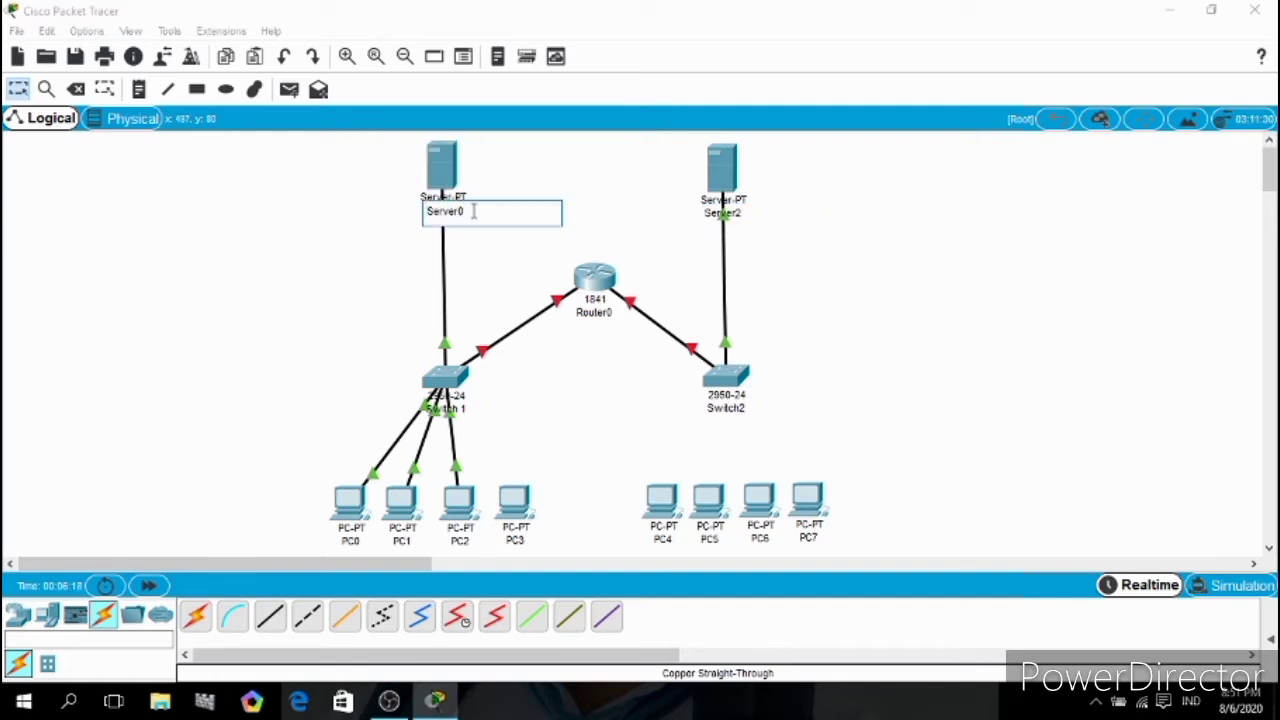
key("BackSpace")
left_click(622, 210)
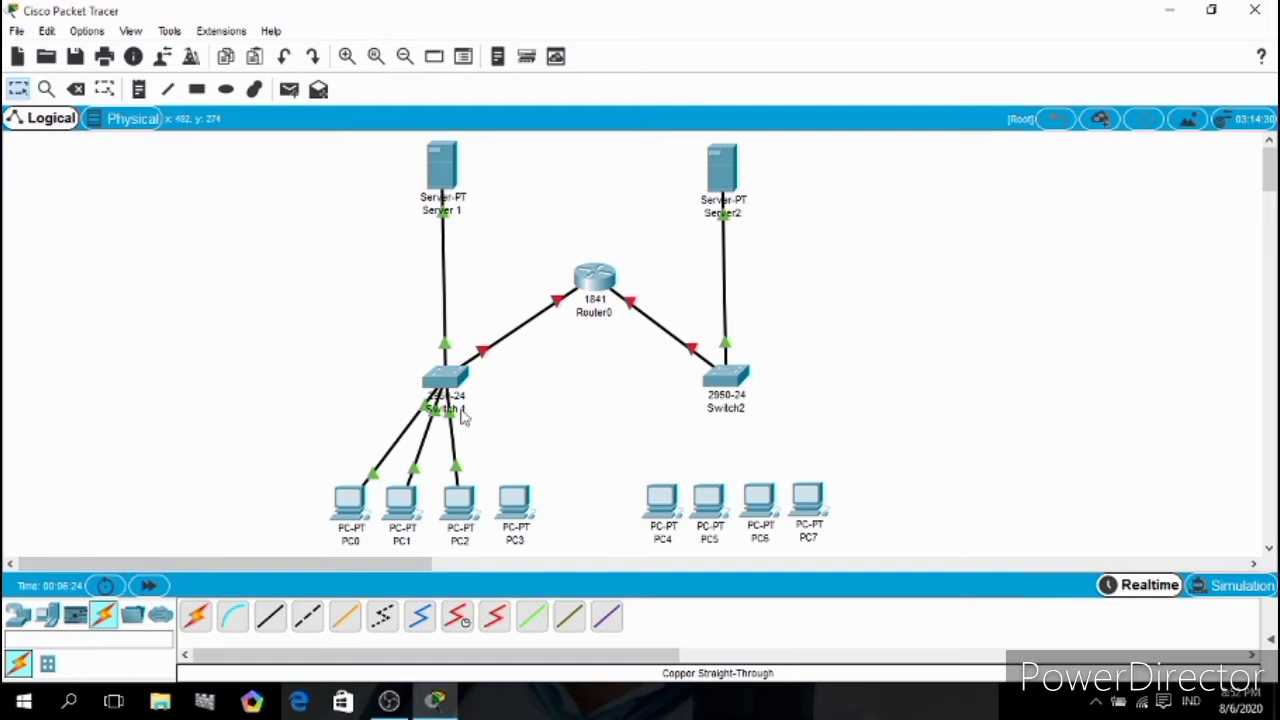
- Connect PC3's FastEthernet0 to Switch 1's FastEthernet0/6 with a Copper Straight-Through cable
left_click(271, 619)
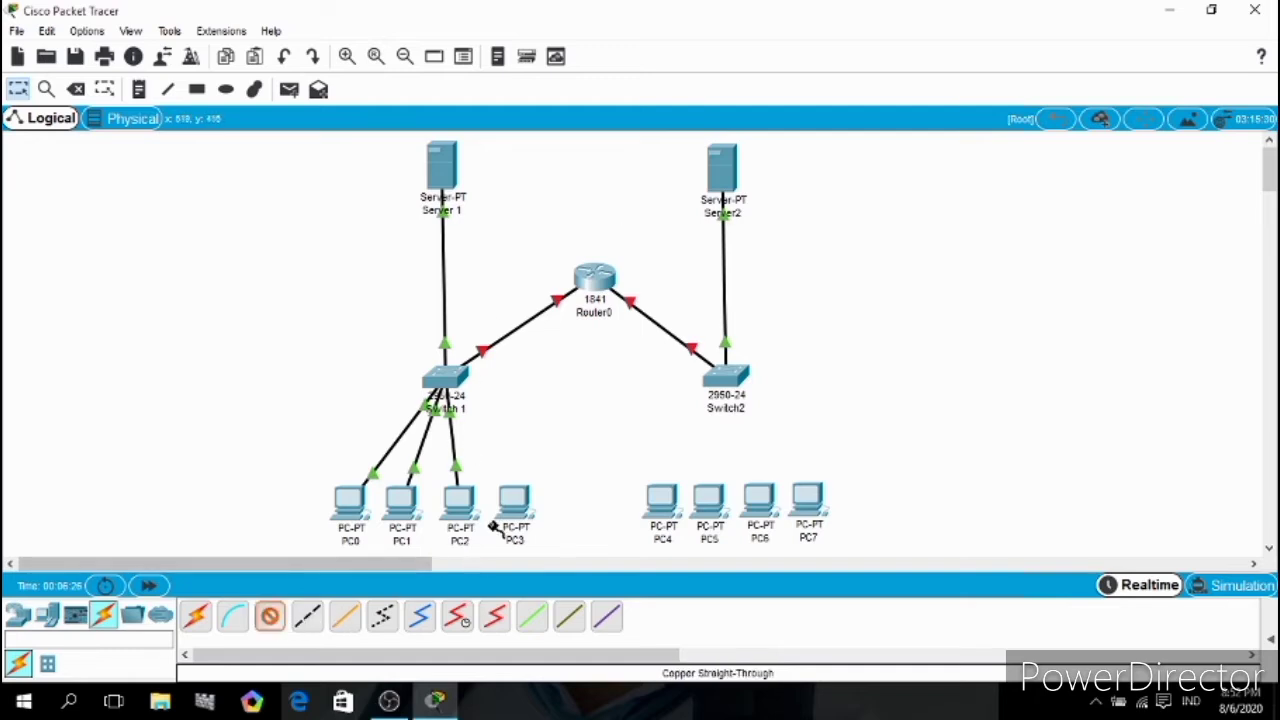
left_click(510, 506)
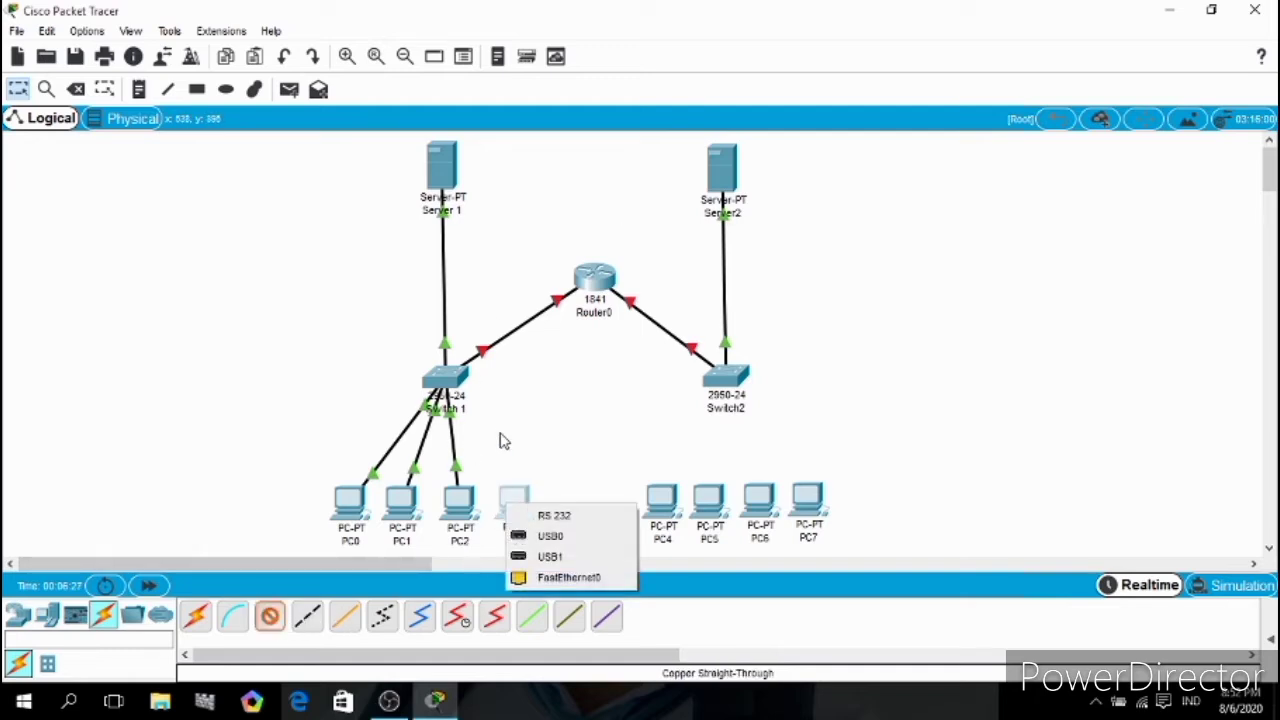
left_click(545, 577)
left_click(448, 378)
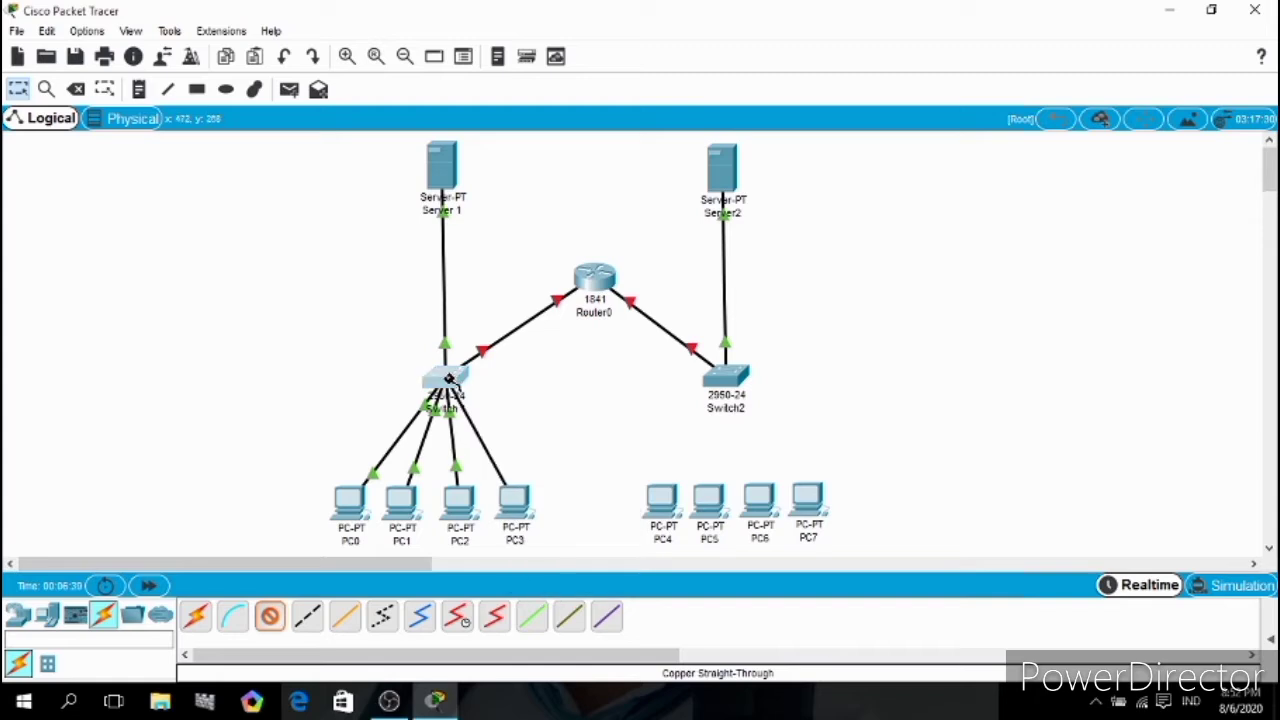
left_click(448, 380)
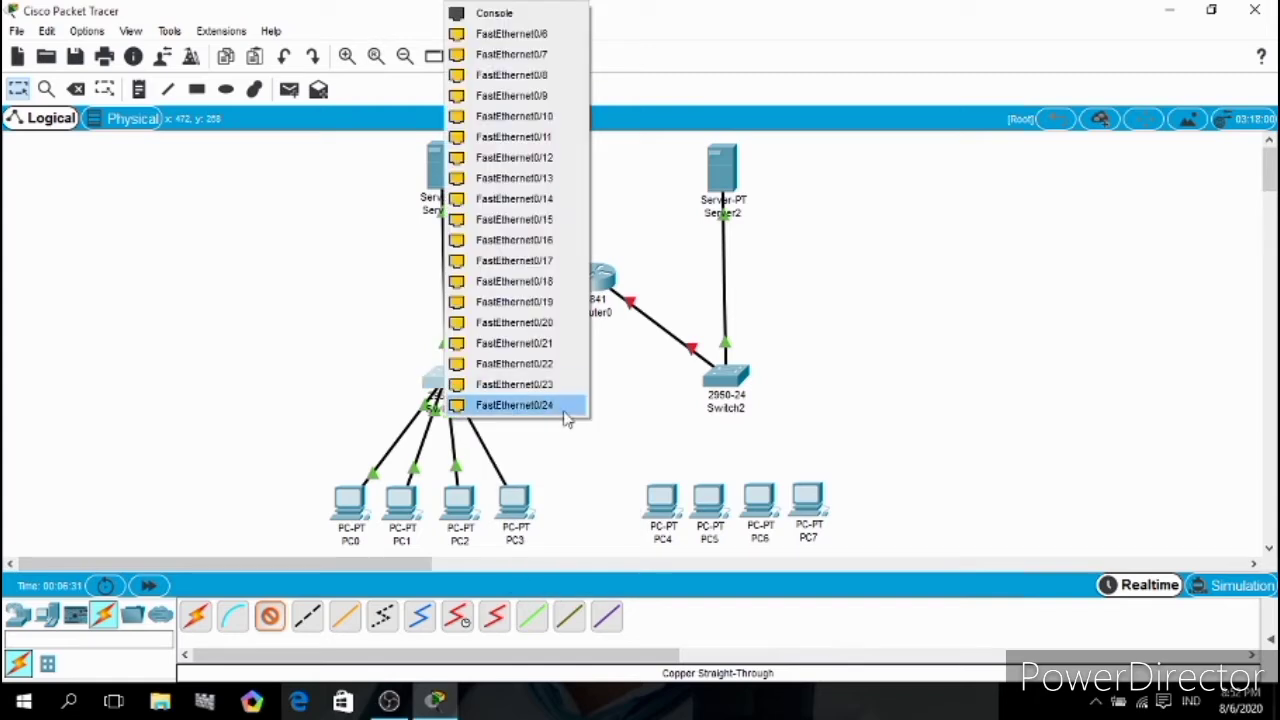
left_click(508, 35)
- Connect PC4's FastEthernet0 to Switch2's FastEthernet0/3 with a Copper Straight-Through cable
left_click(270, 618)
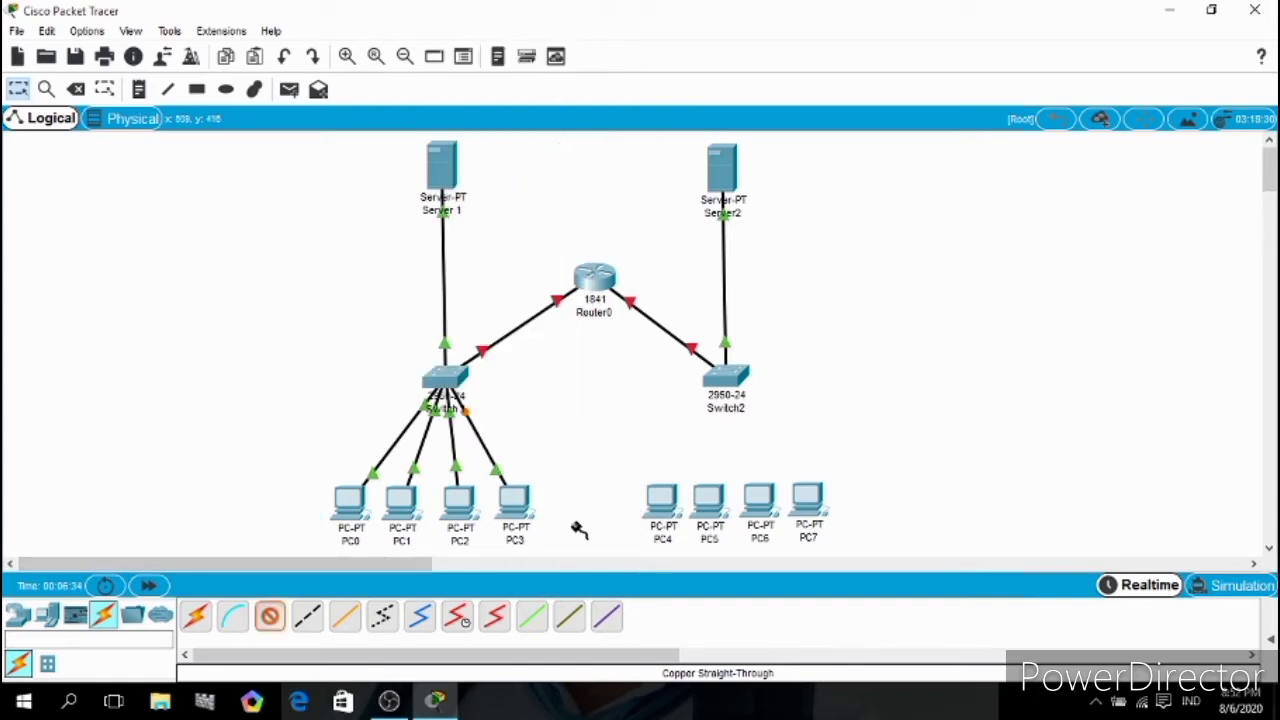
left_click(664, 503)
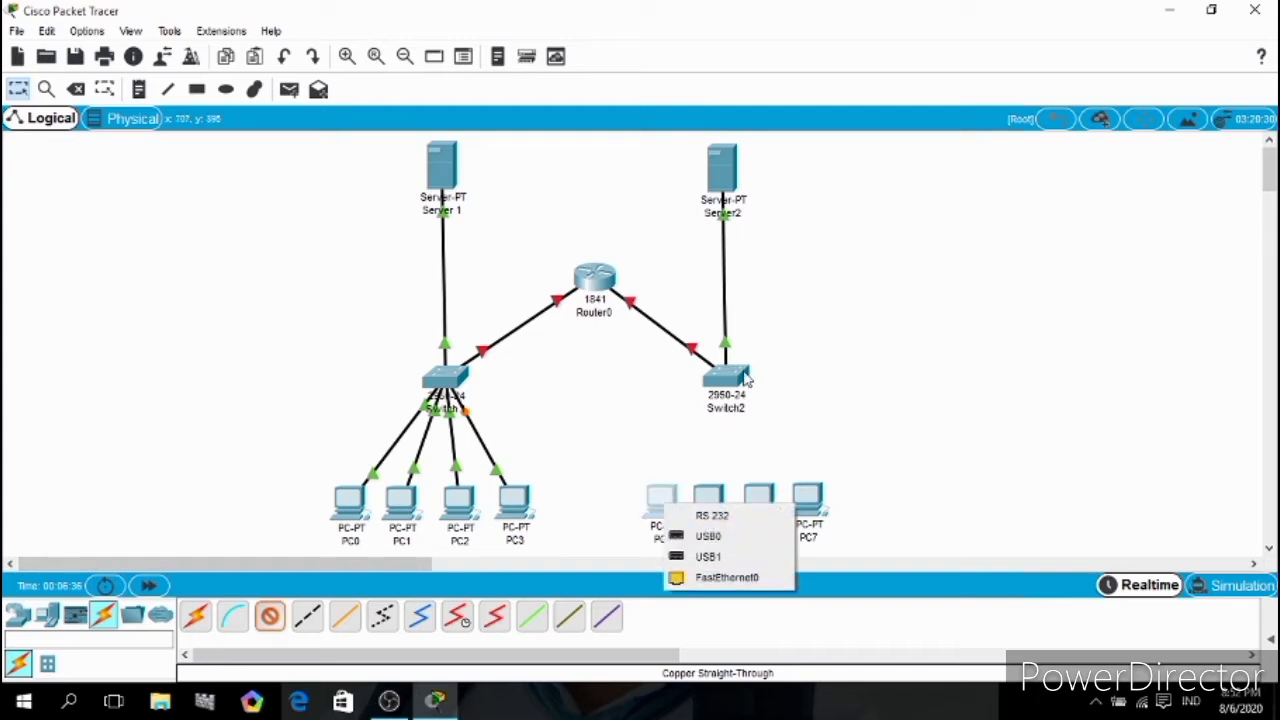
left_click(713, 578)
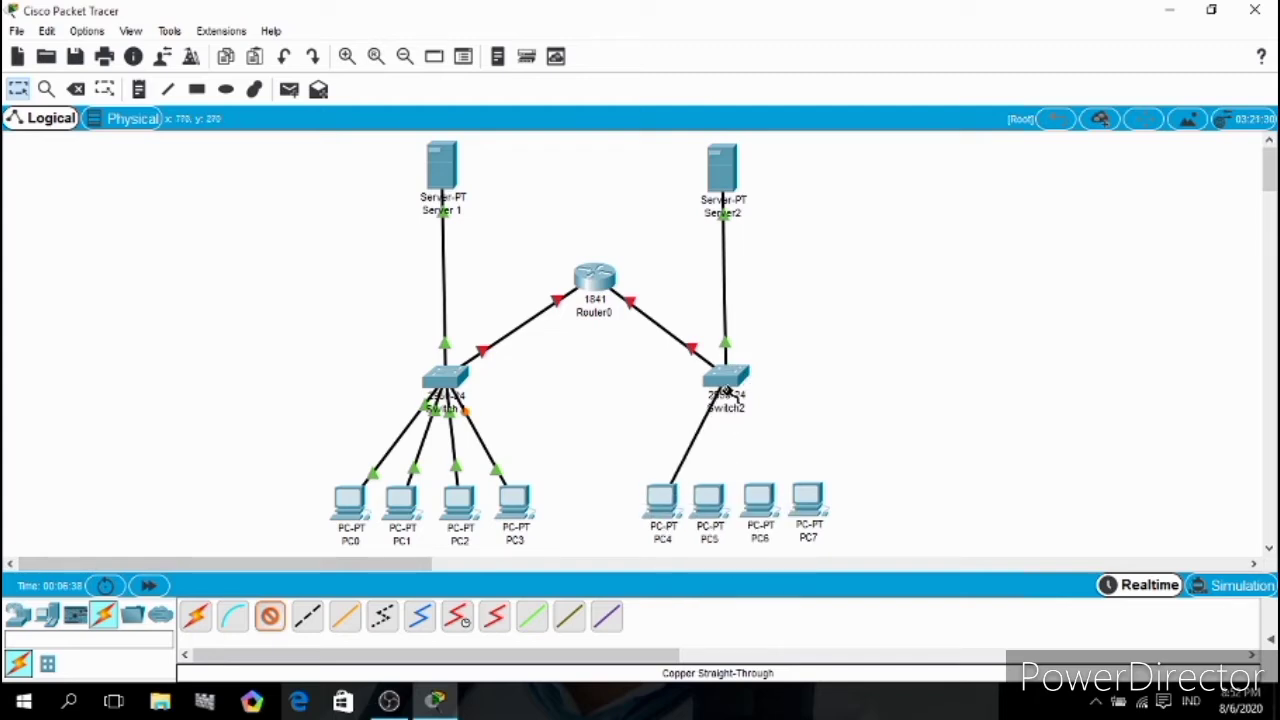
left_click(726, 378)
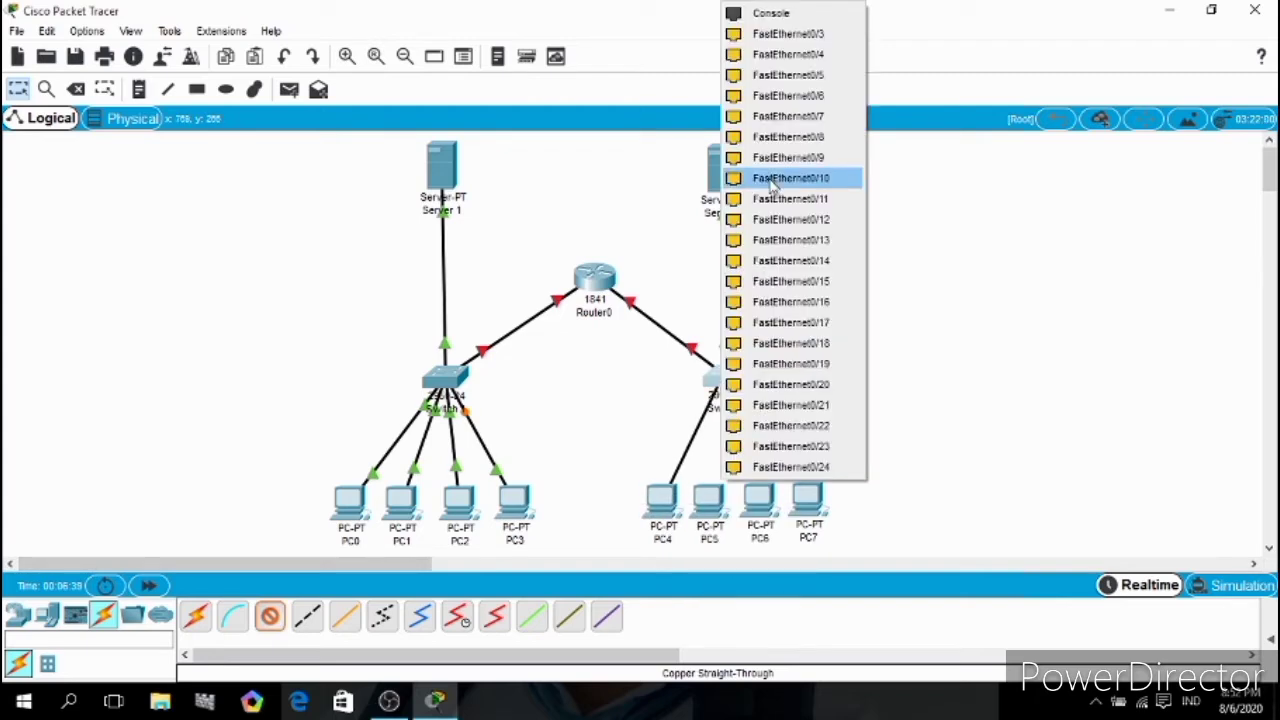
left_click(787, 34)
- Connect PC5's FastEthernet0 to Switch2's FastEthernet0/4 with a Copper Straight-Through cable
left_click(270, 615)
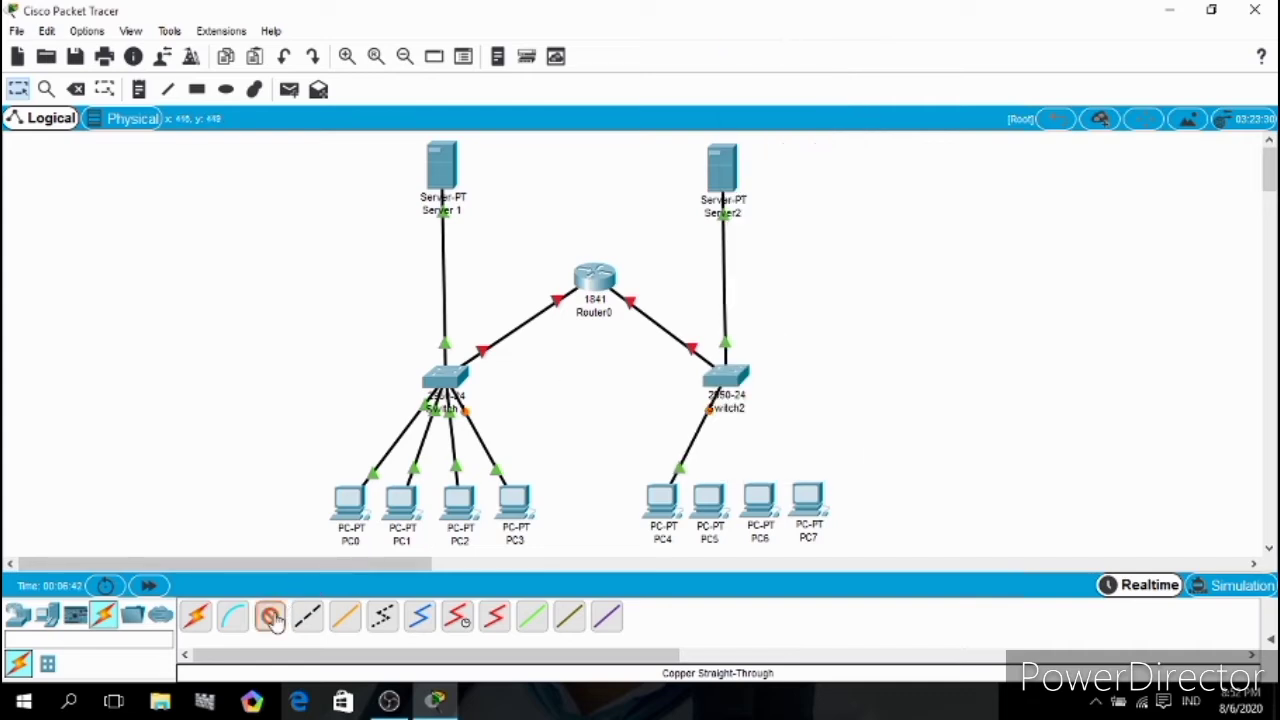
left_click(708, 500)
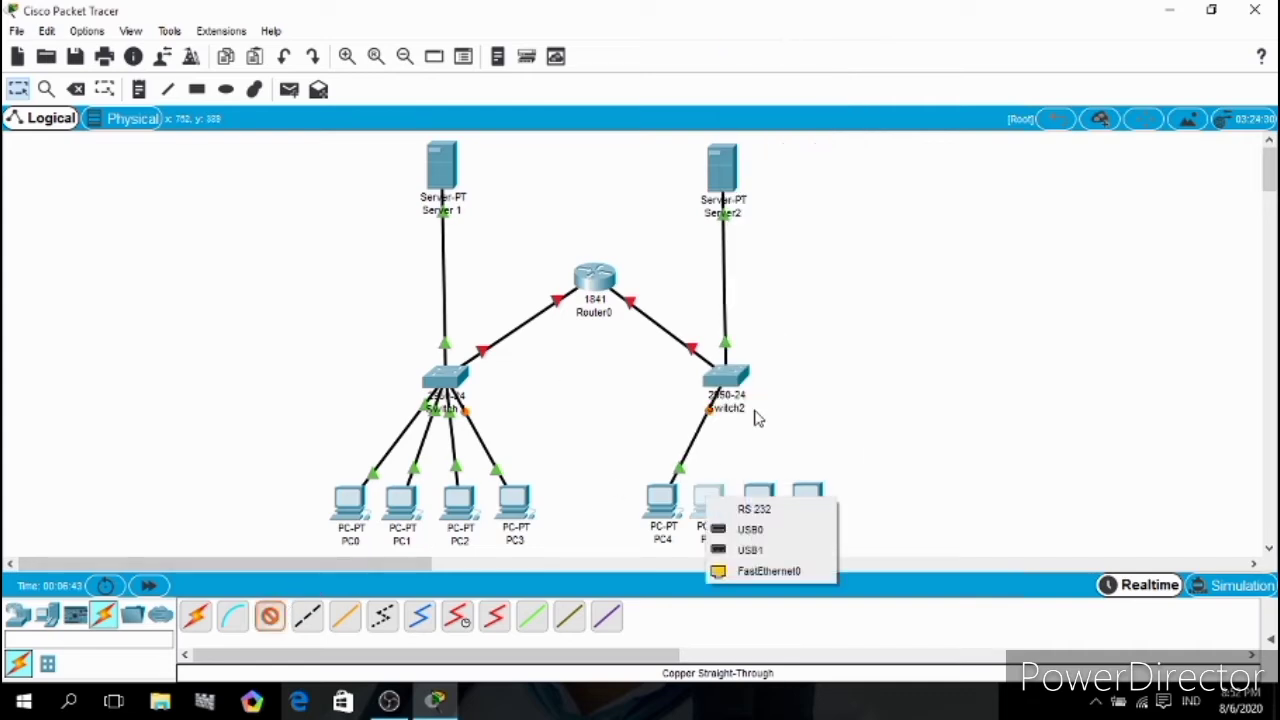
left_click(738, 571)
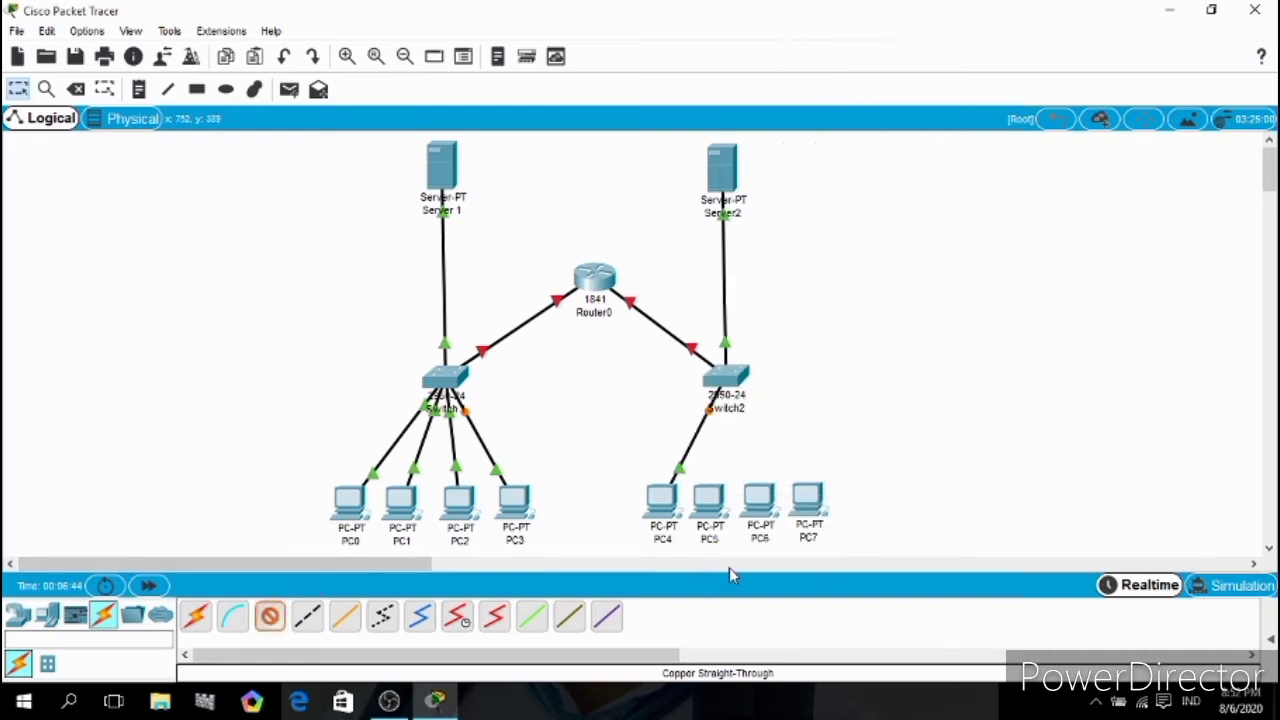
left_click(727, 382)
left_click(778, 36)
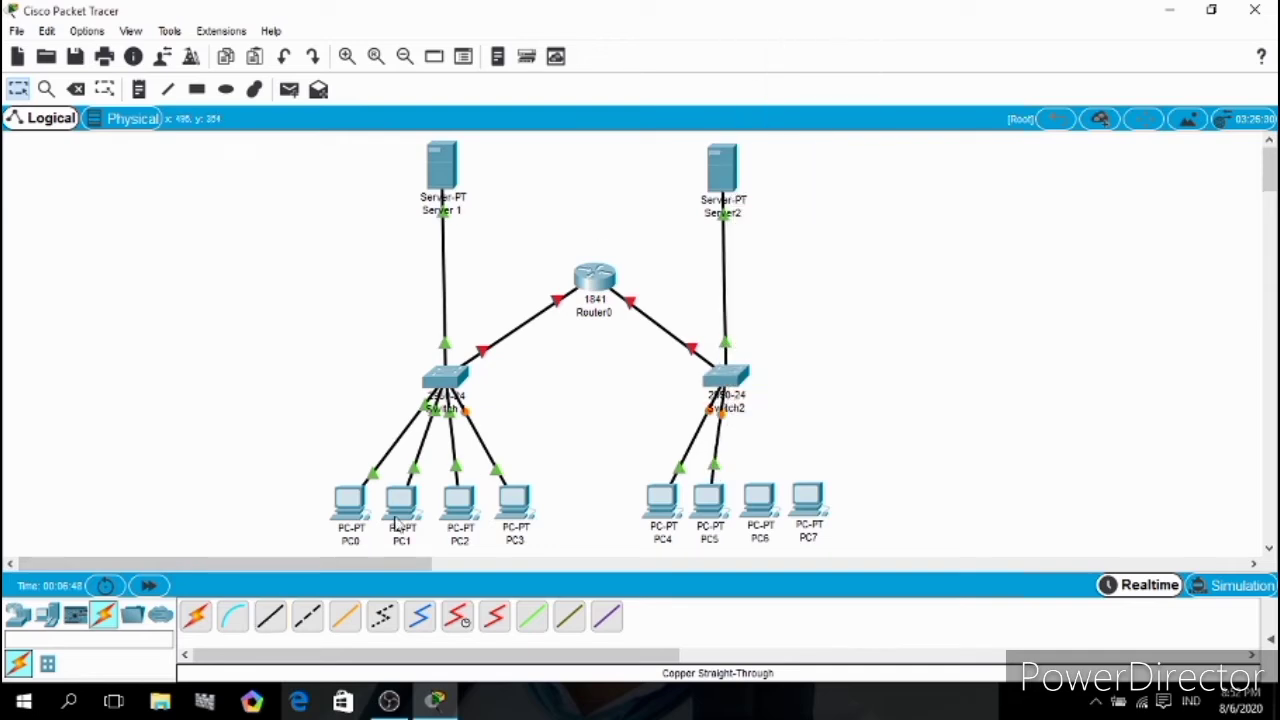
- Connect PC6's FastEthernet0 to Switch2's FastEthernet0/5 with a Copper Straight-Through cable
left_click(757, 506)
left_click(764, 578)
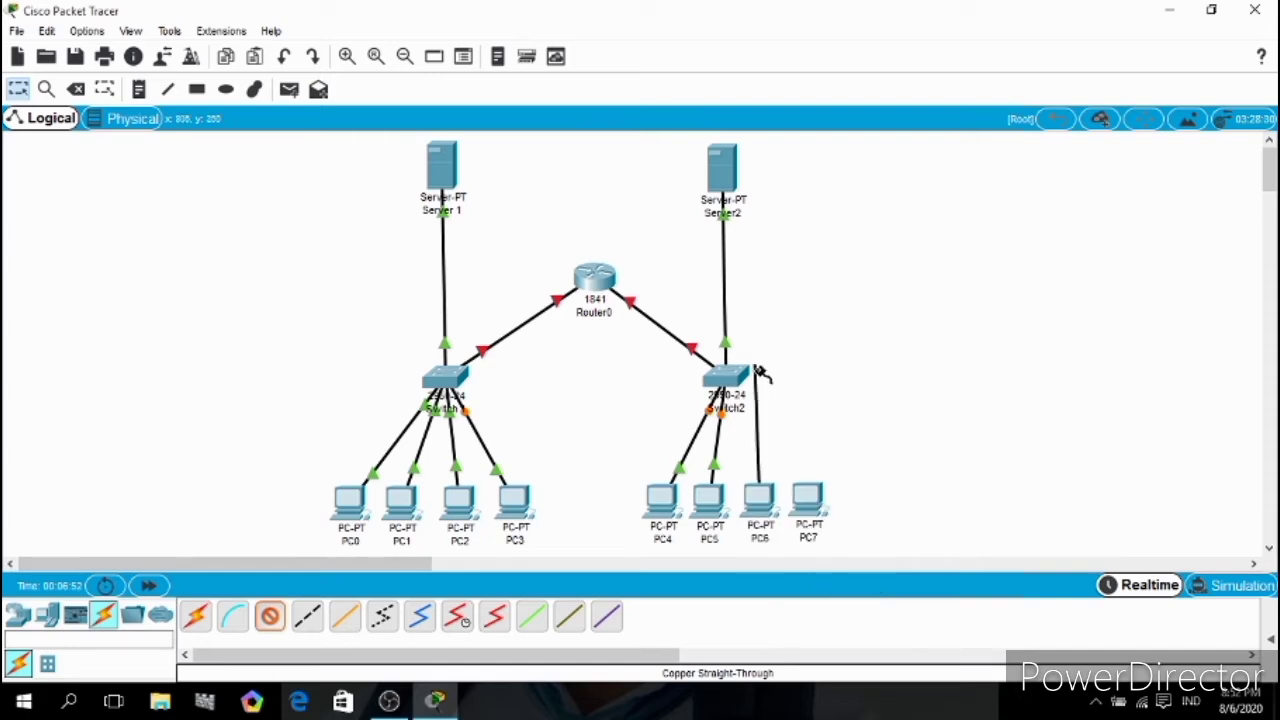
left_click(749, 382)
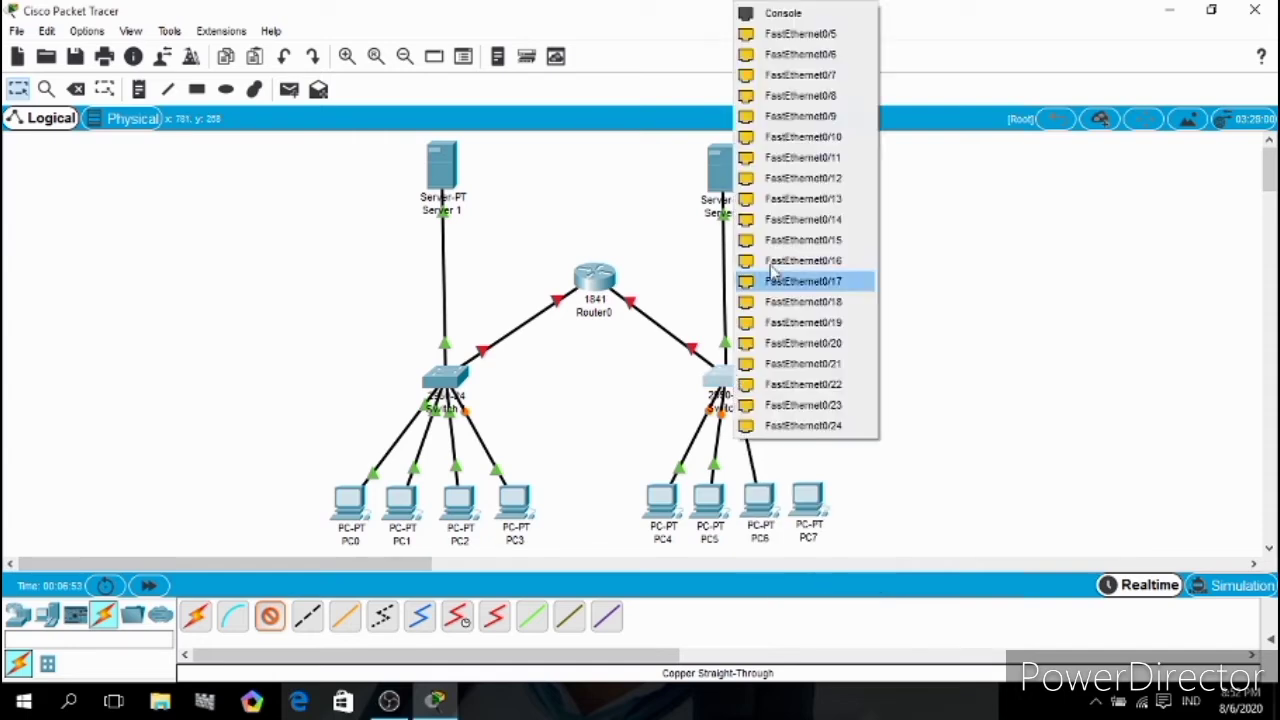
left_click(784, 36)
- Connect PC7's FastEthernet0 to Switch2's FastEthernet0/6 with a Copper Straight-Through cable
left_click(269, 616)
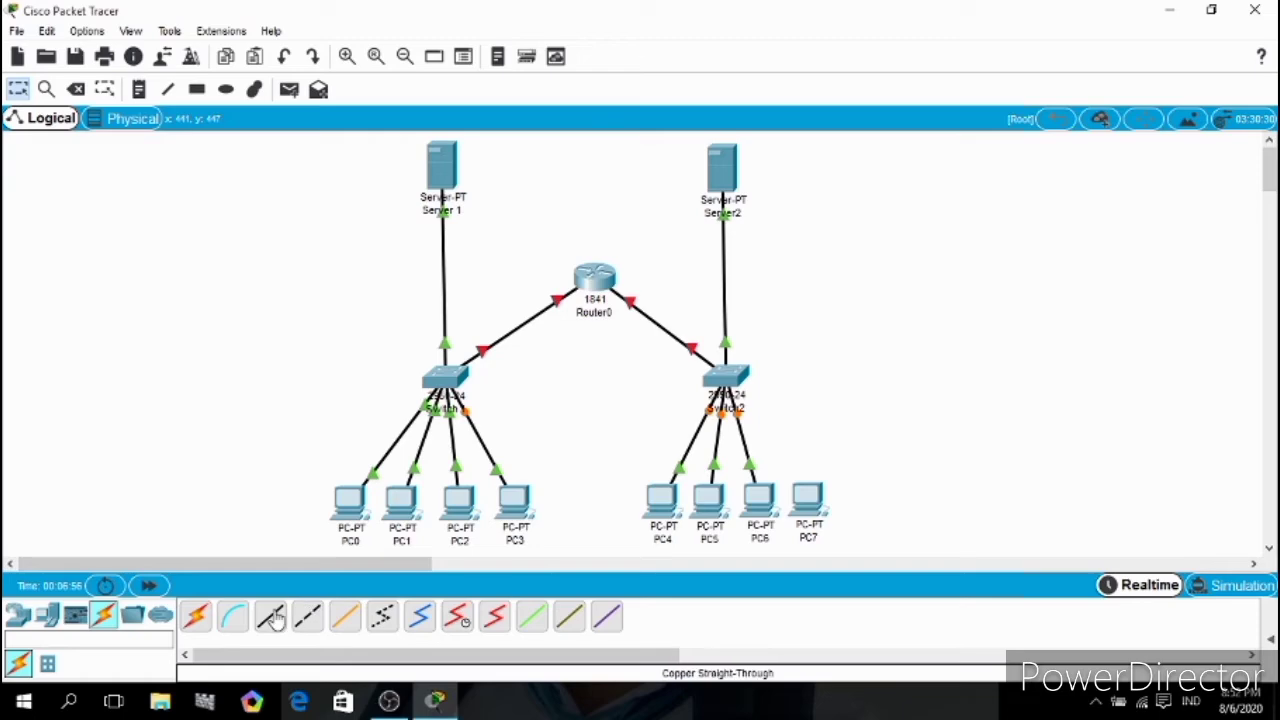
left_click(808, 500)
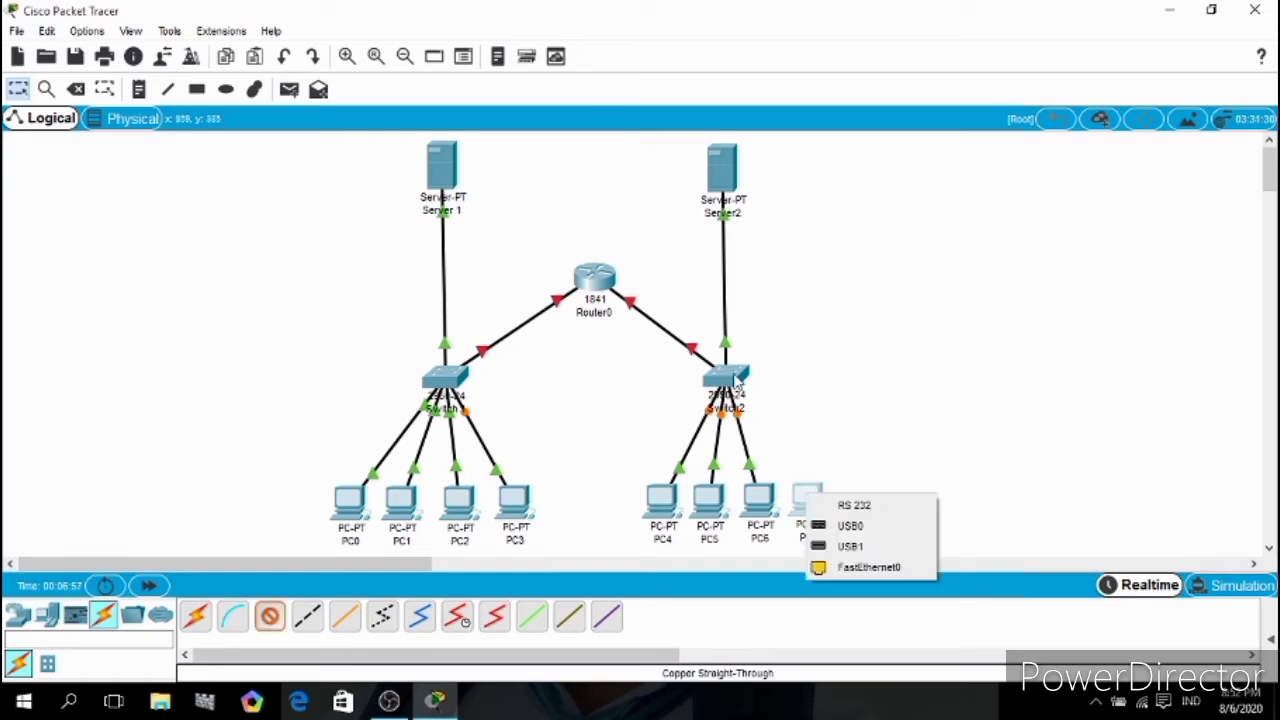
left_click(866, 567)
left_click(731, 381)
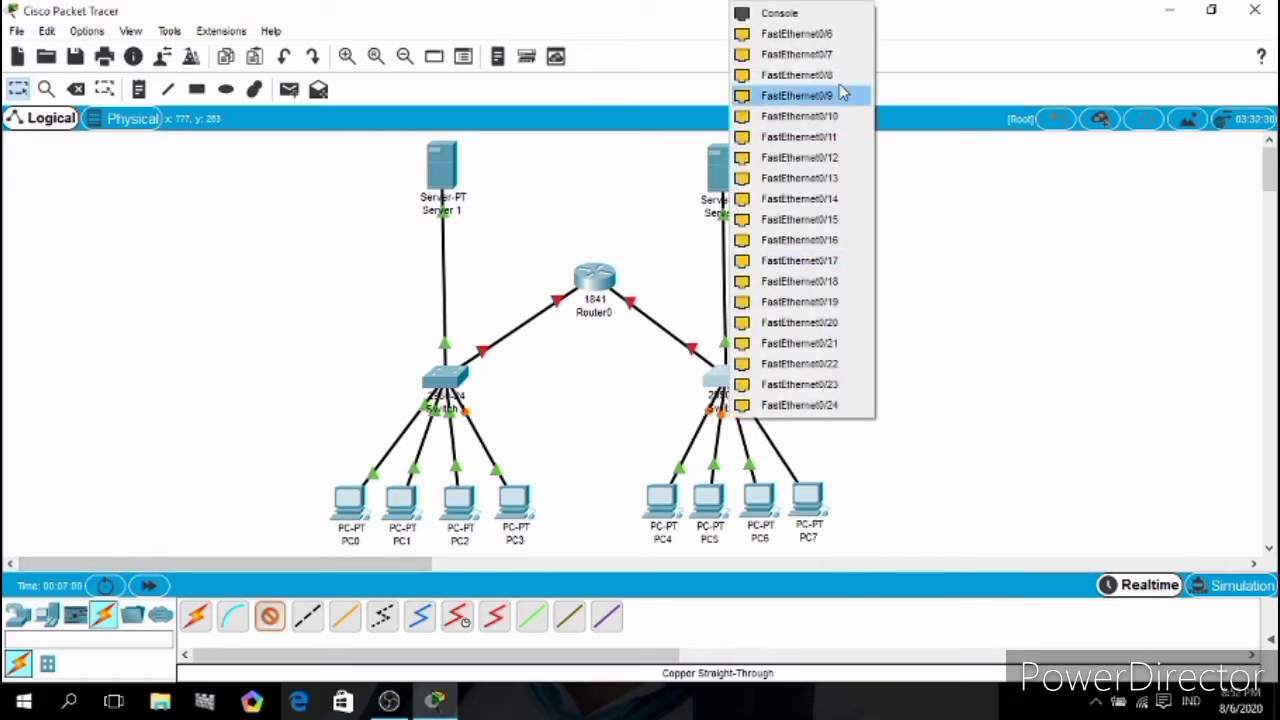
left_click(828, 36)
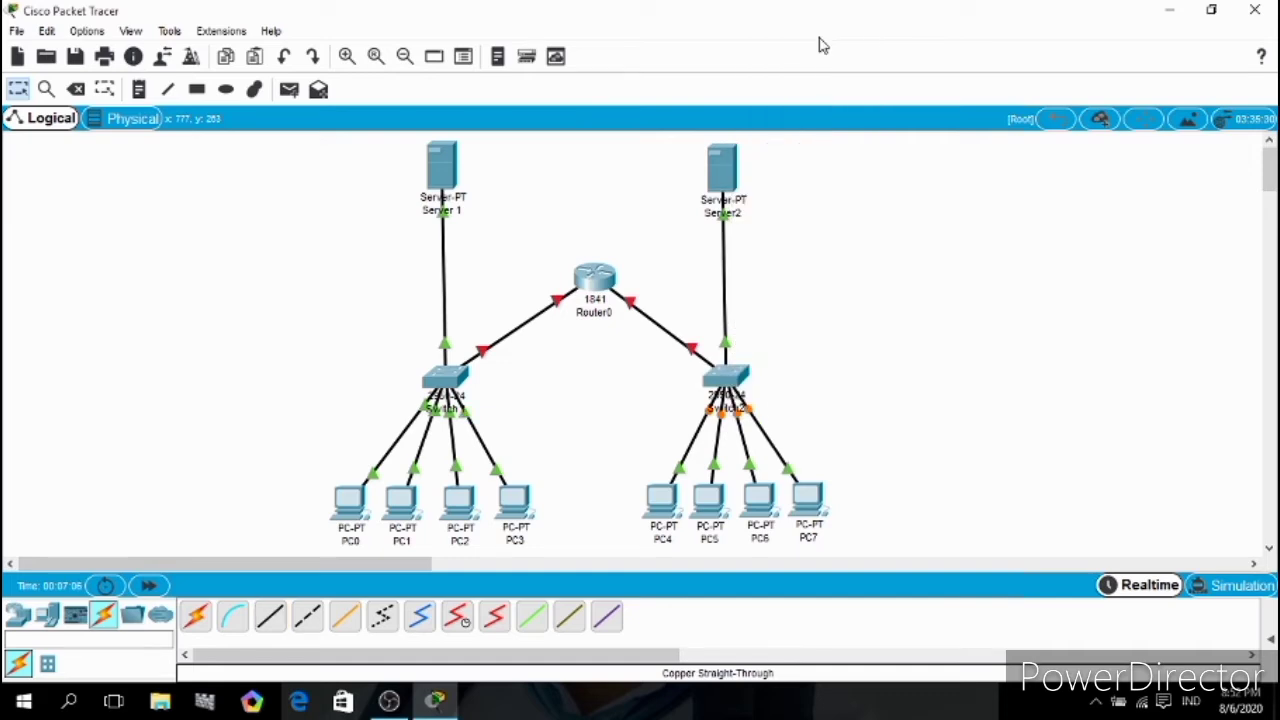
- Give Server 1 the static IP address 192.168.1.1, subnet mask 255.255.255.0 and default gateway 192.168.1.10
left_click(443, 165)
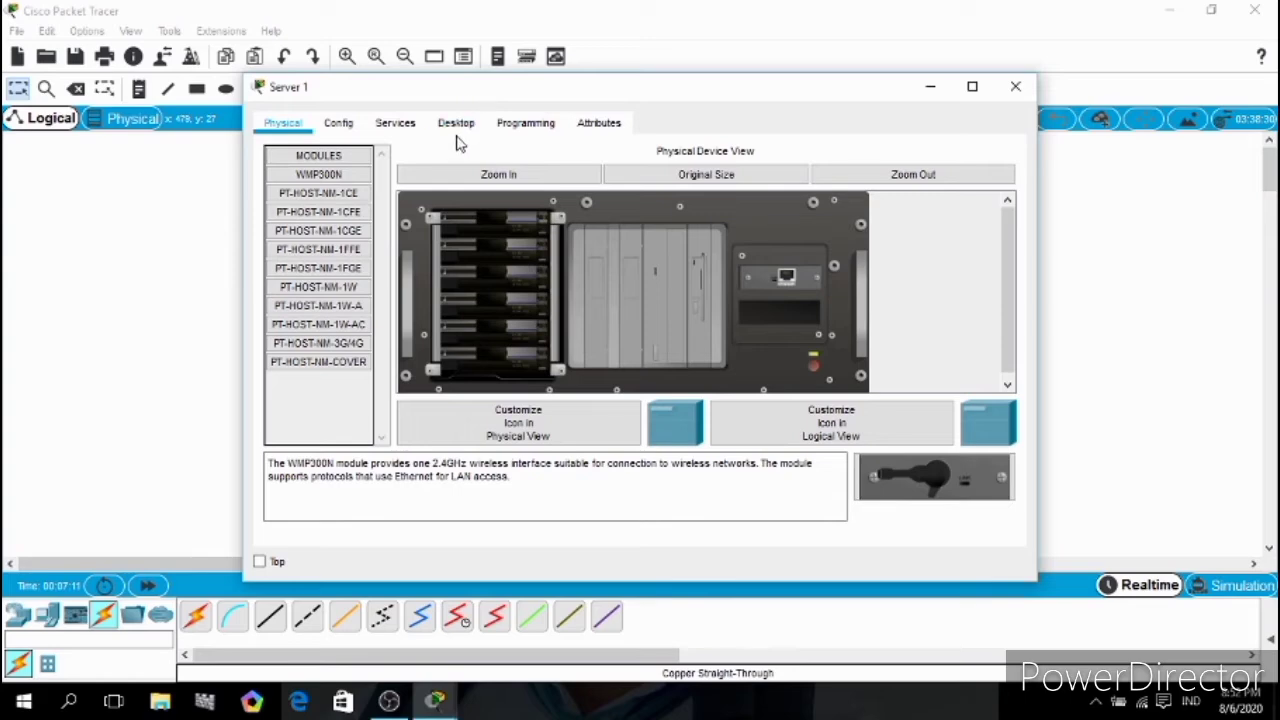
left_click(456, 122)
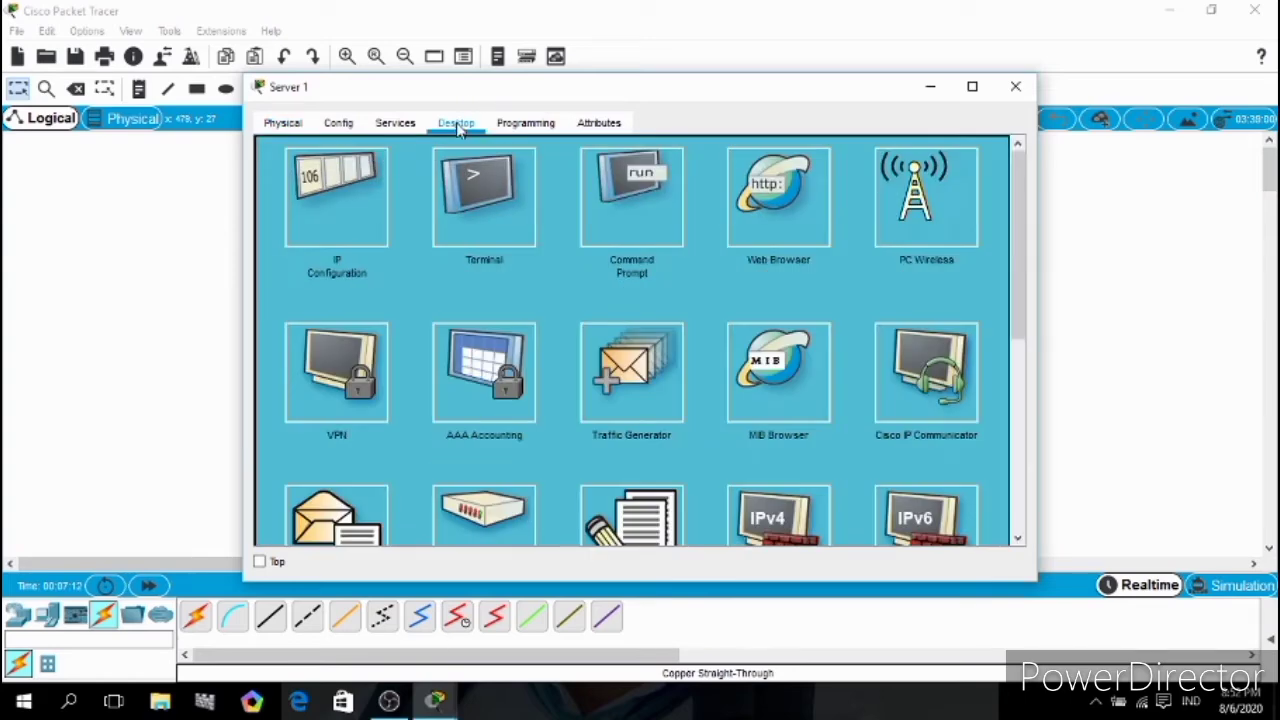
left_click(306, 201)
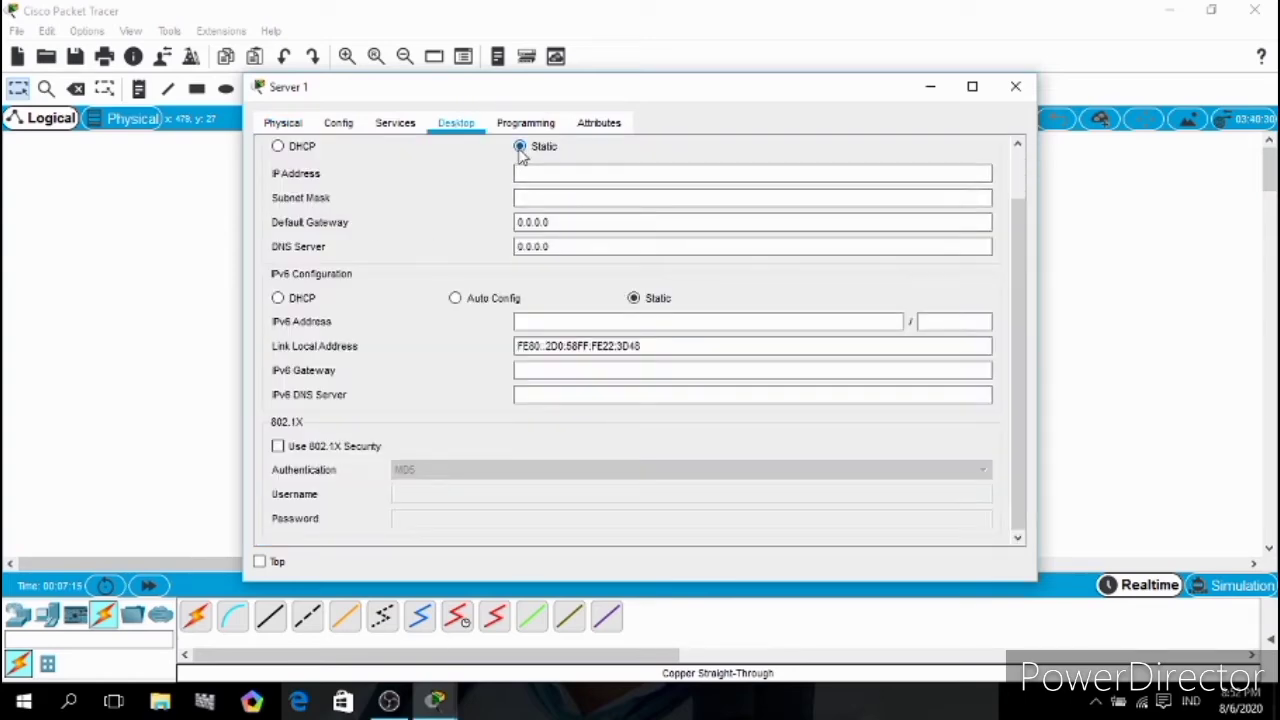
left_click(534, 173)
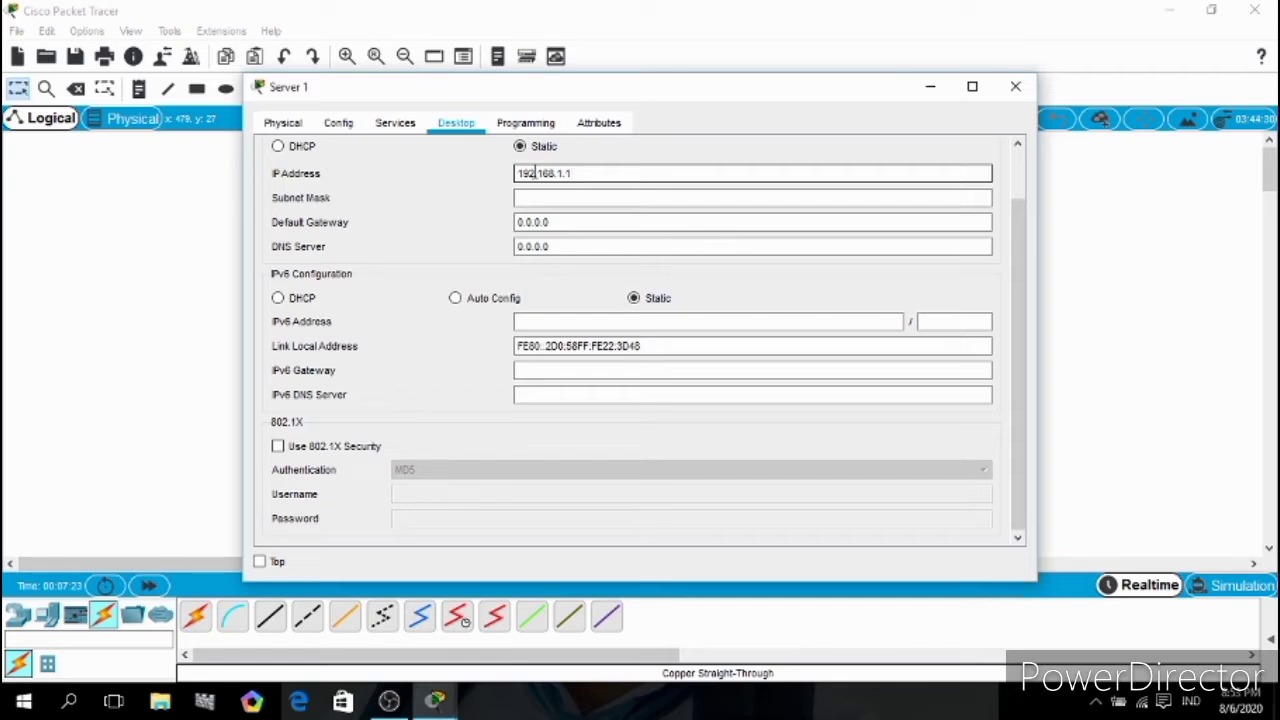
key("Tab")
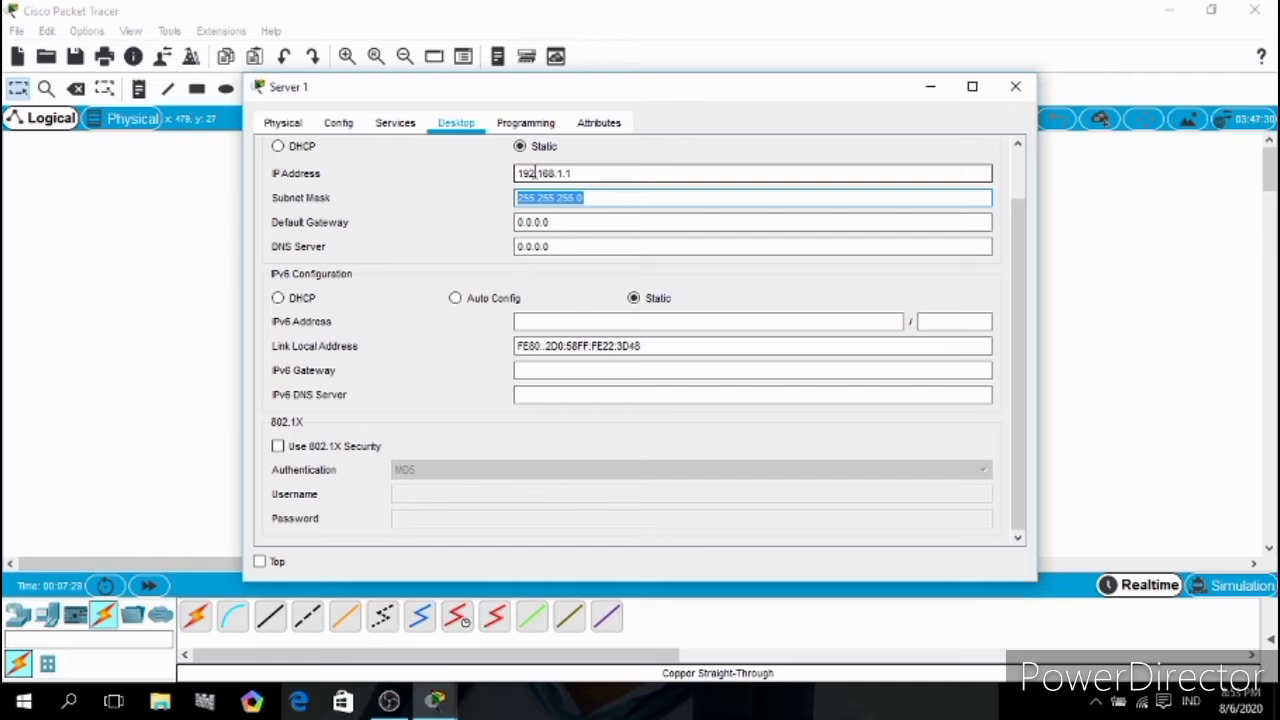
key("Tab")
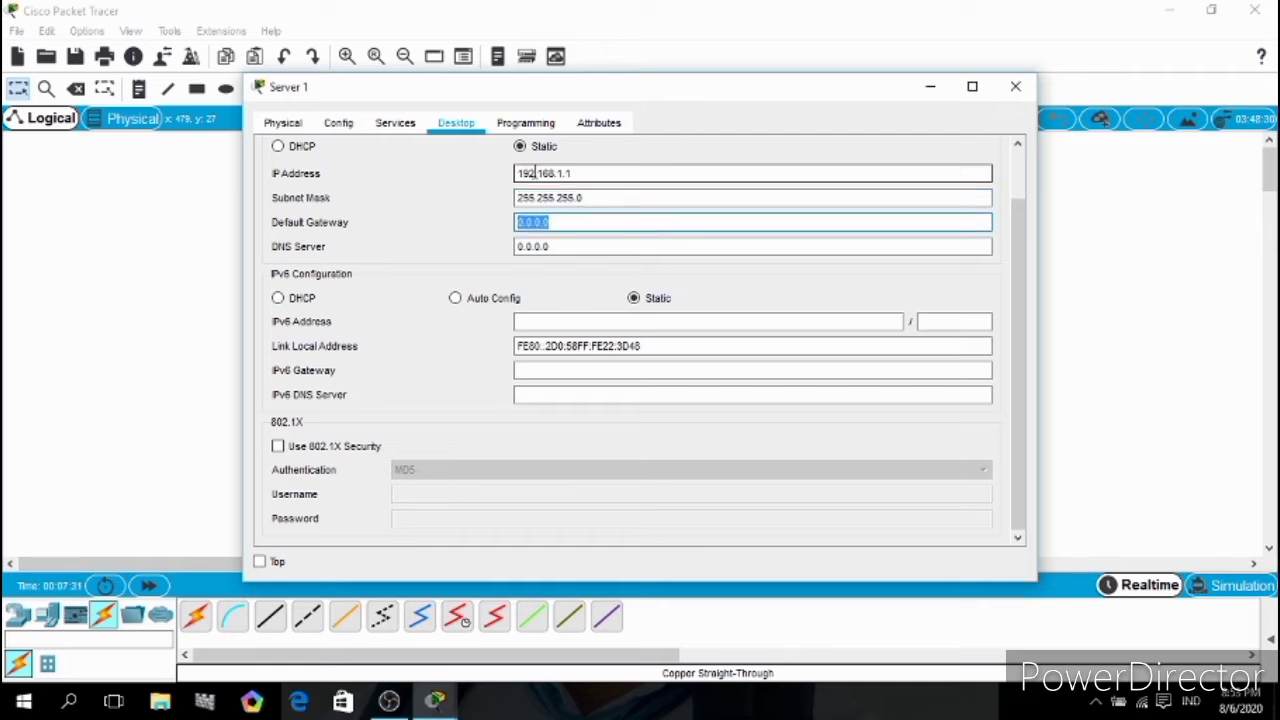
key("BackSpace")
type("192.168.1.10")
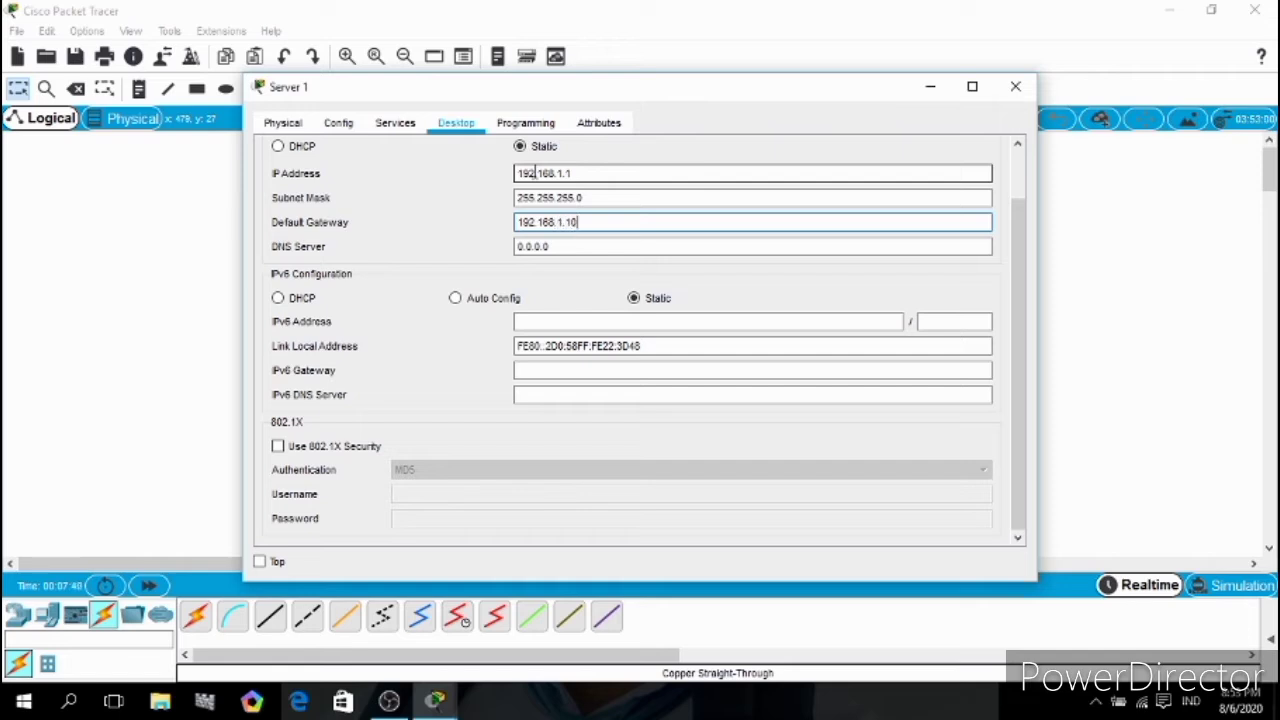
- Turn on the DHCP service on Server 1 and set the serverPool default gateway to 192.168.1.10
left_click(380, 130)
left_click(340, 193)
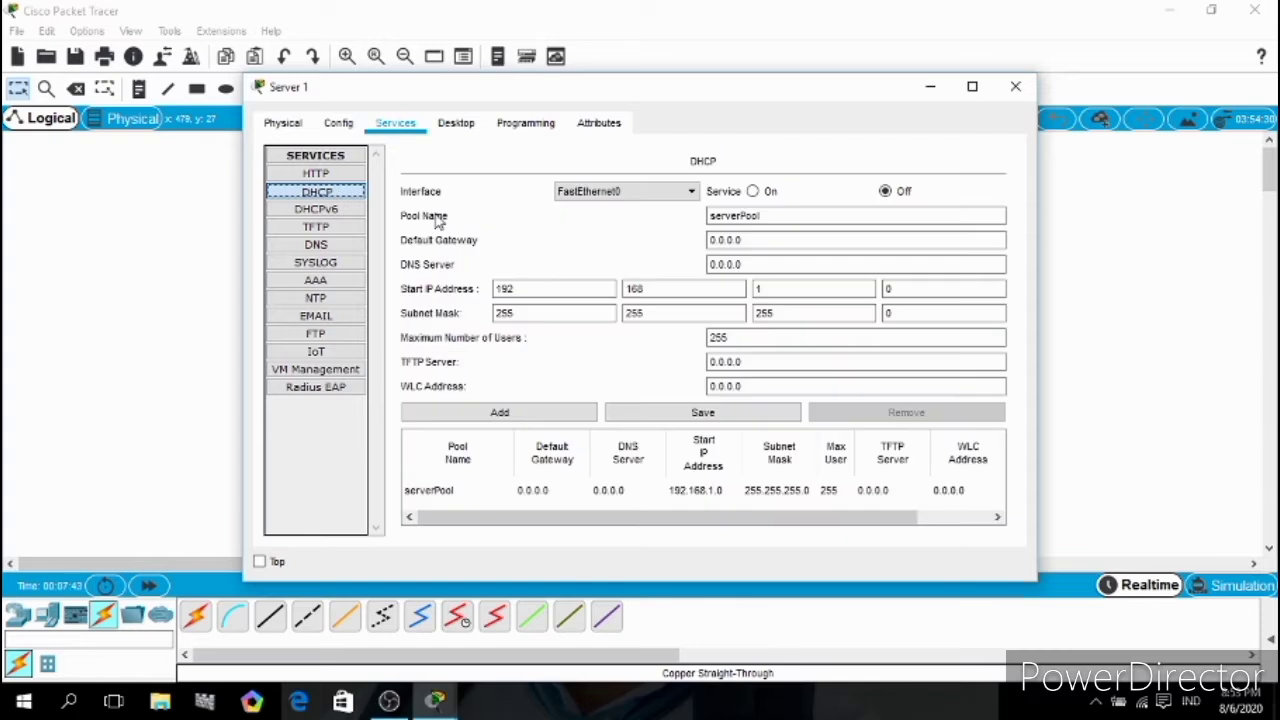
left_click(752, 191)
left_click(755, 240)
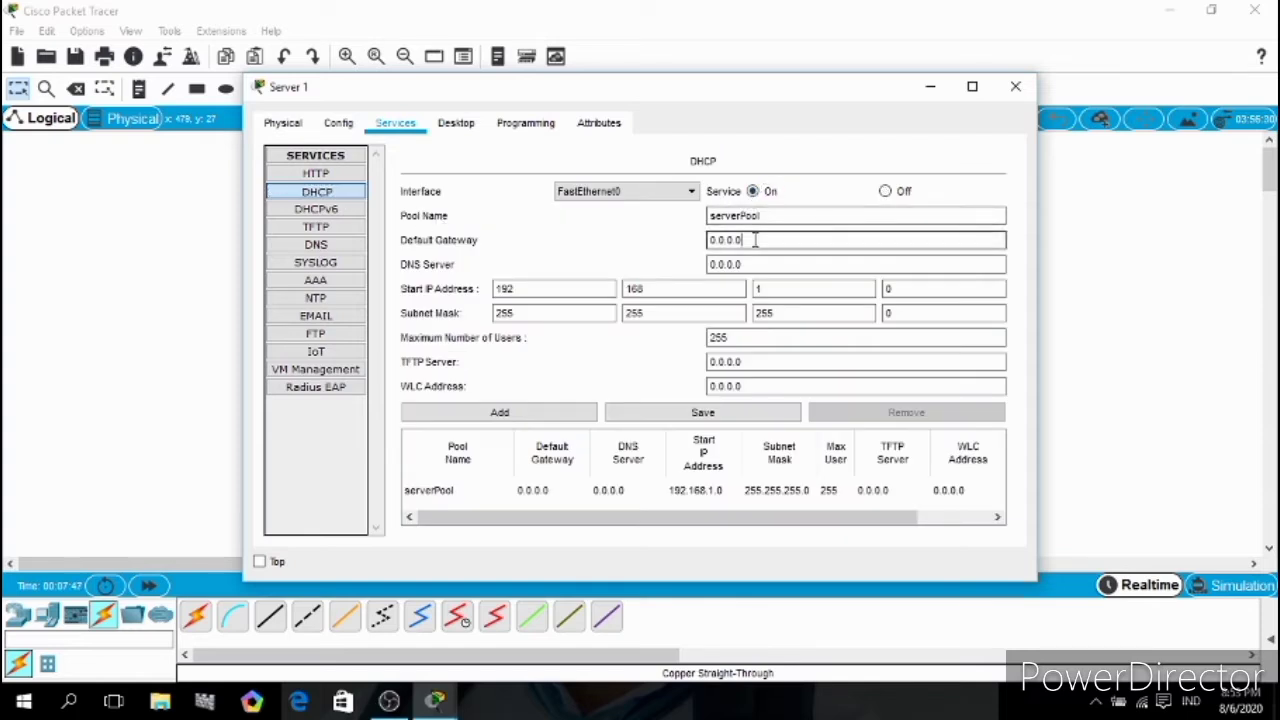
key("BackSpace")
key("BackSpace")
key("BackSpace")
key("BackSpace")
key("BackSpace")
key("BackSpace")
key("BackSpace")
type("192.168.1.10")
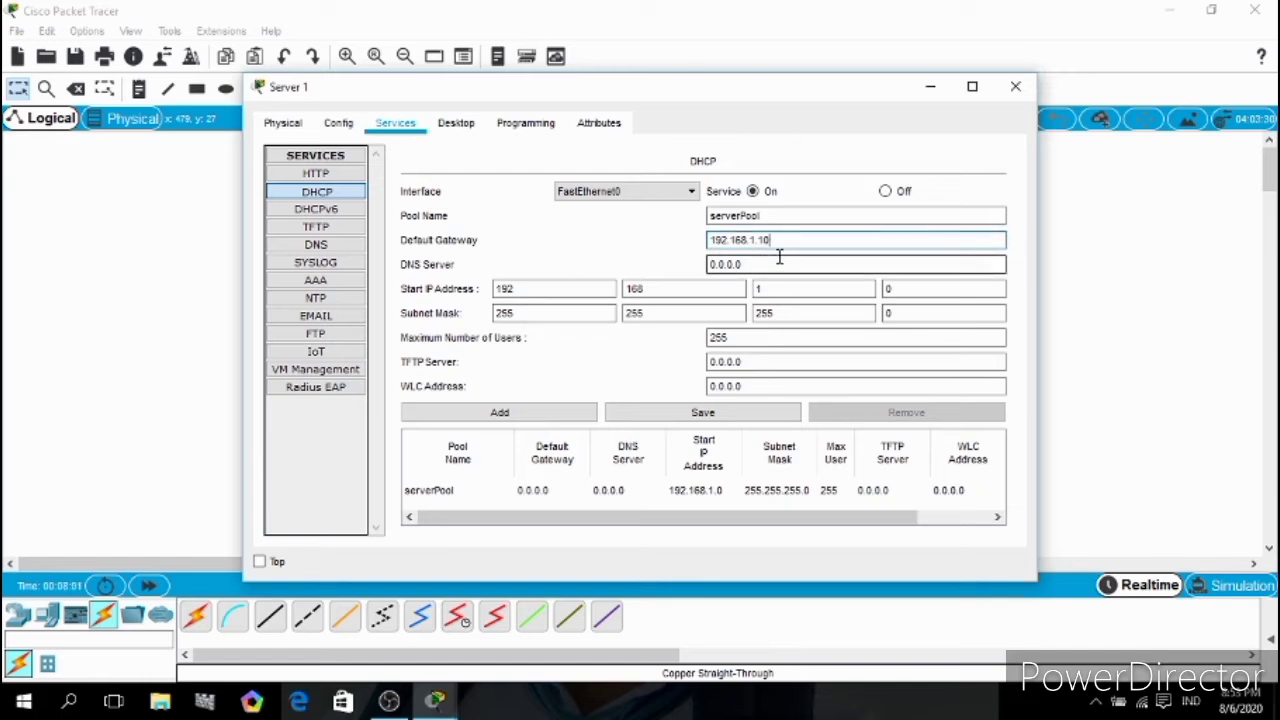
- Set Server 1's serverPool start IP address to 192.168.1.2 and maximum number of users to 10, and save the pool
left_click(905, 288)
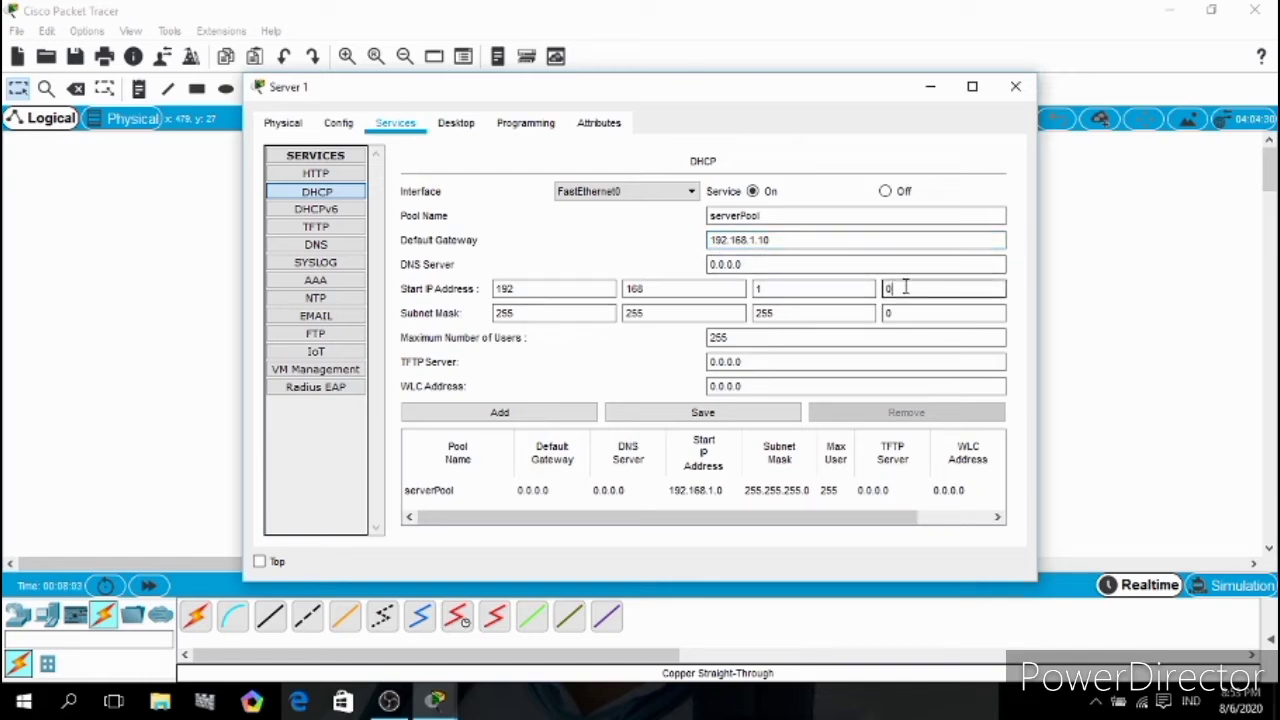
key("BackSpace")
type("2")
left_click(783, 338)
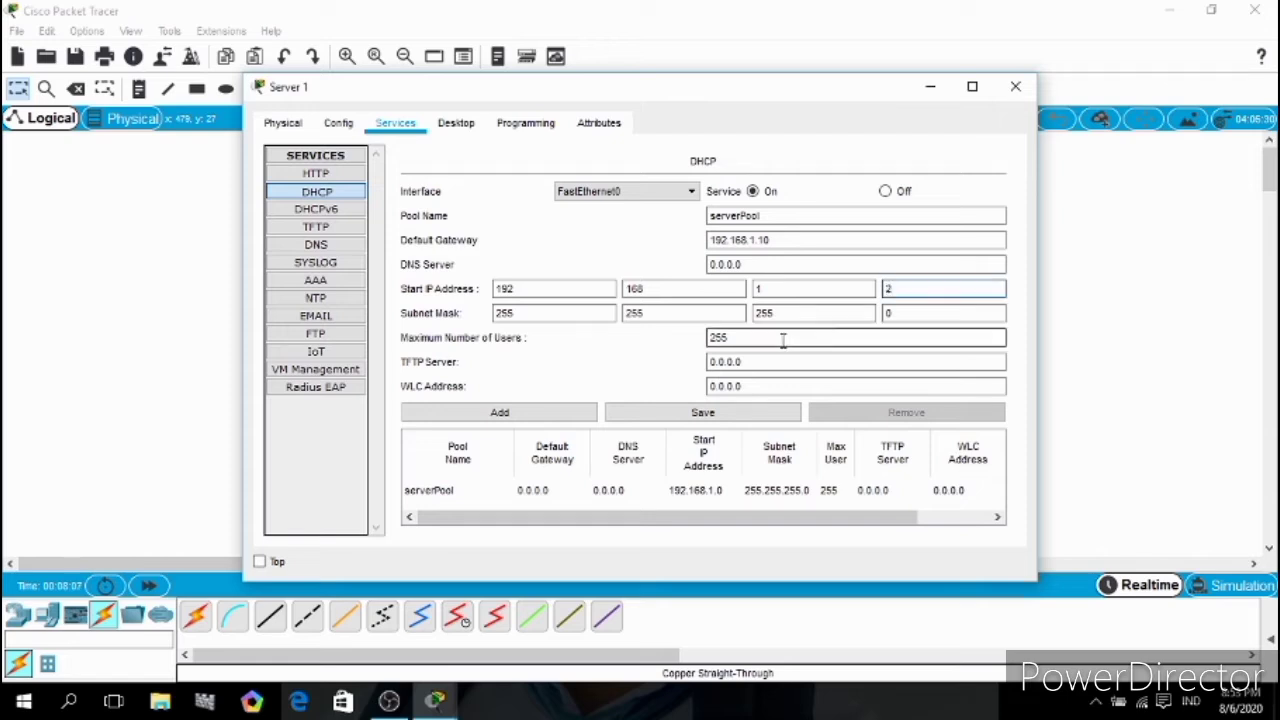
key("BackSpace")
key("BackSpace")
key("BackSpace")
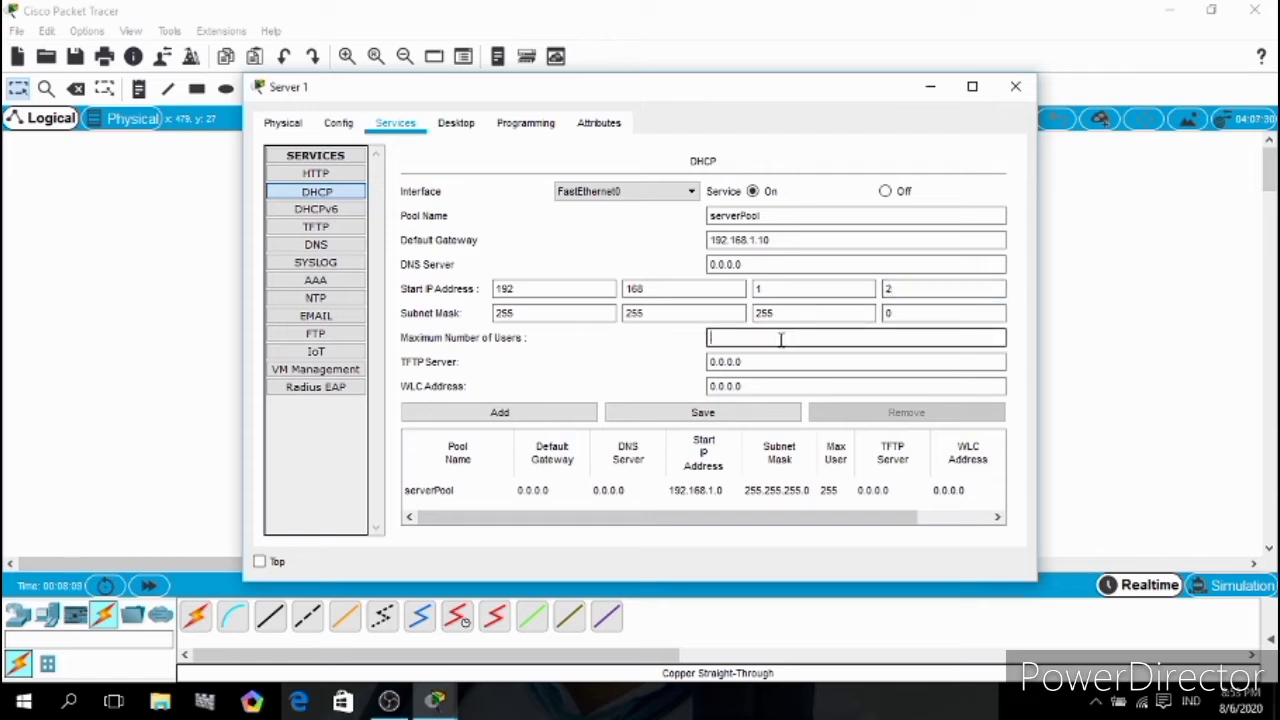
type("10")
left_click(713, 414)
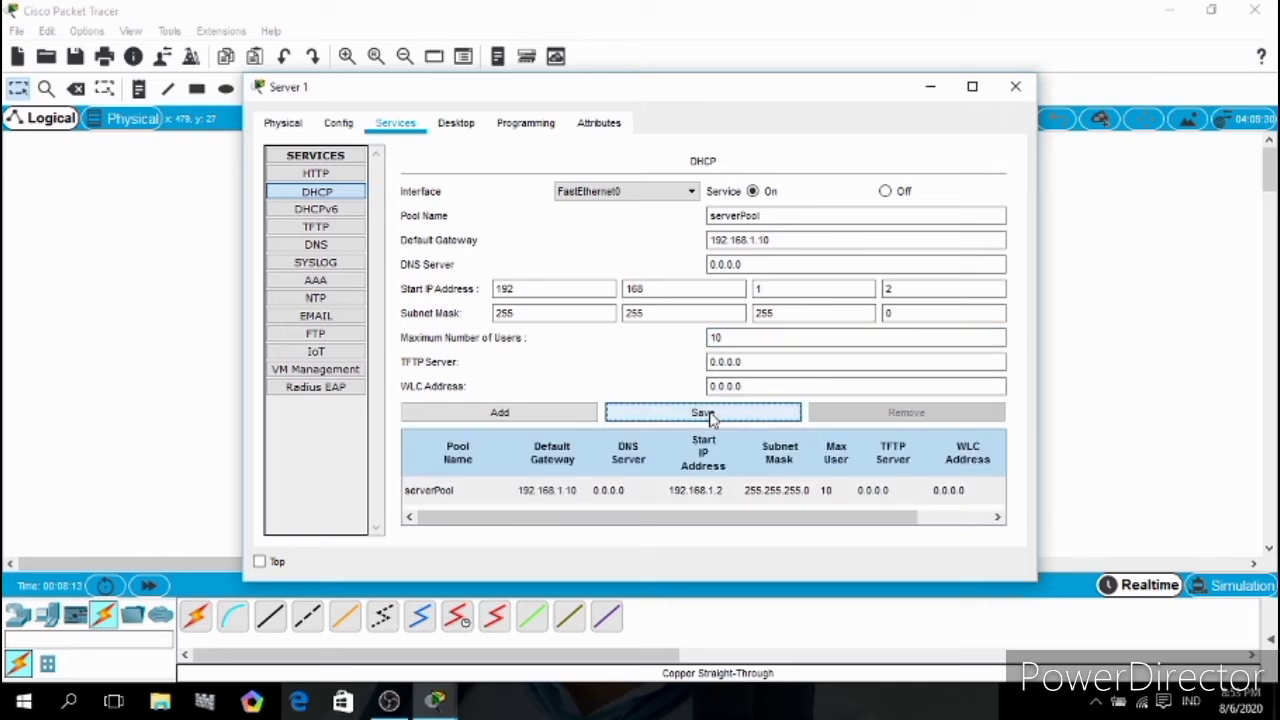
left_click(1014, 88)
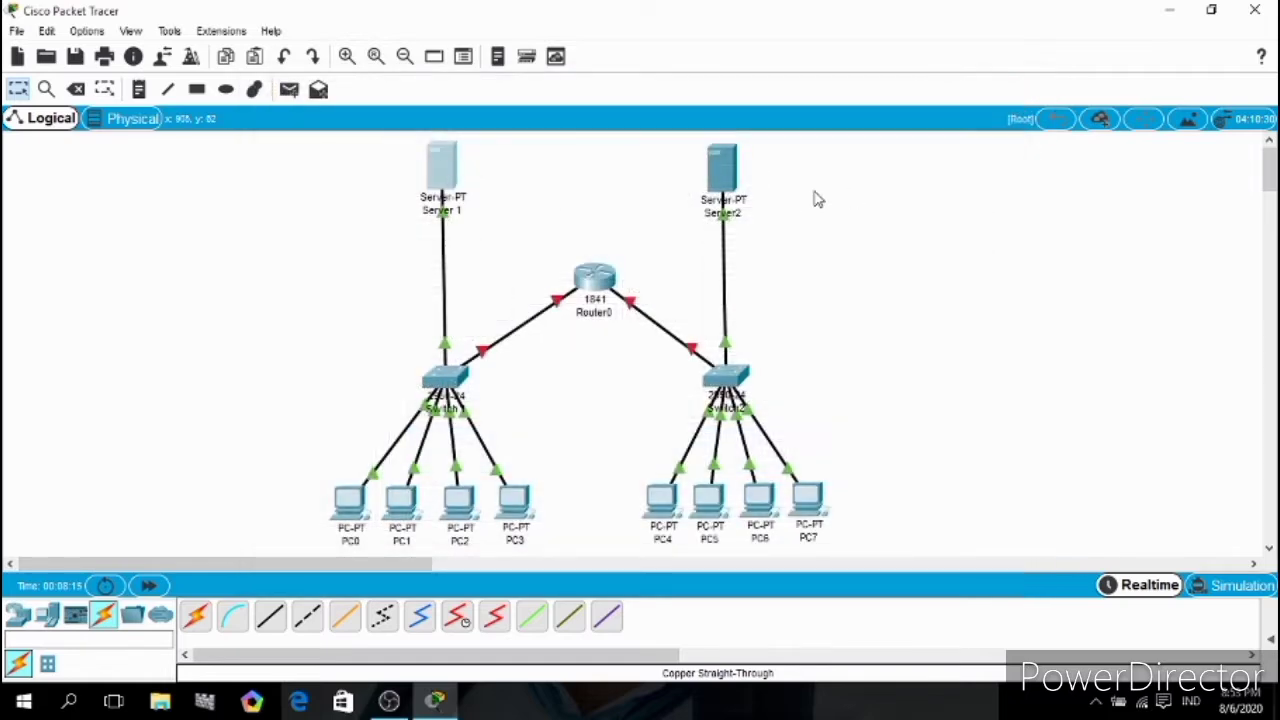
- Give Server2 the static IP address 192.168.2.1, subnet mask 255.255.255.0 and default gateway 192.168.2.10
left_click(726, 175)
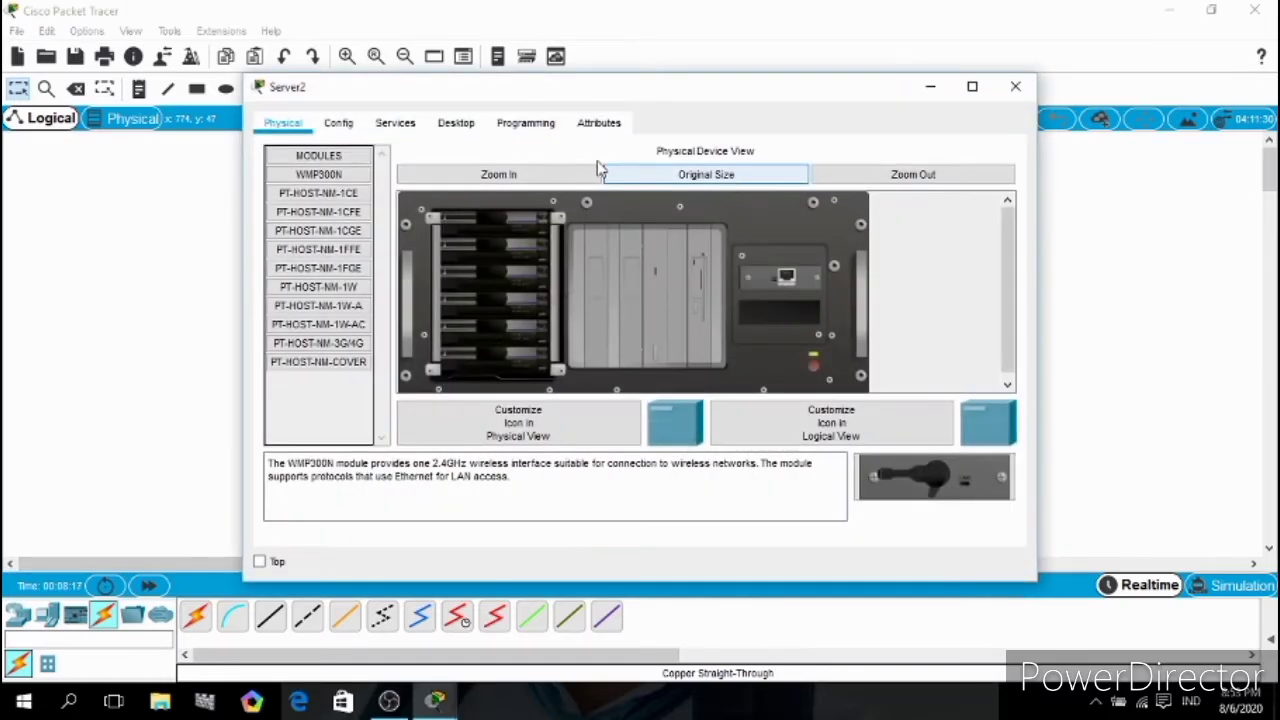
left_click(454, 123)
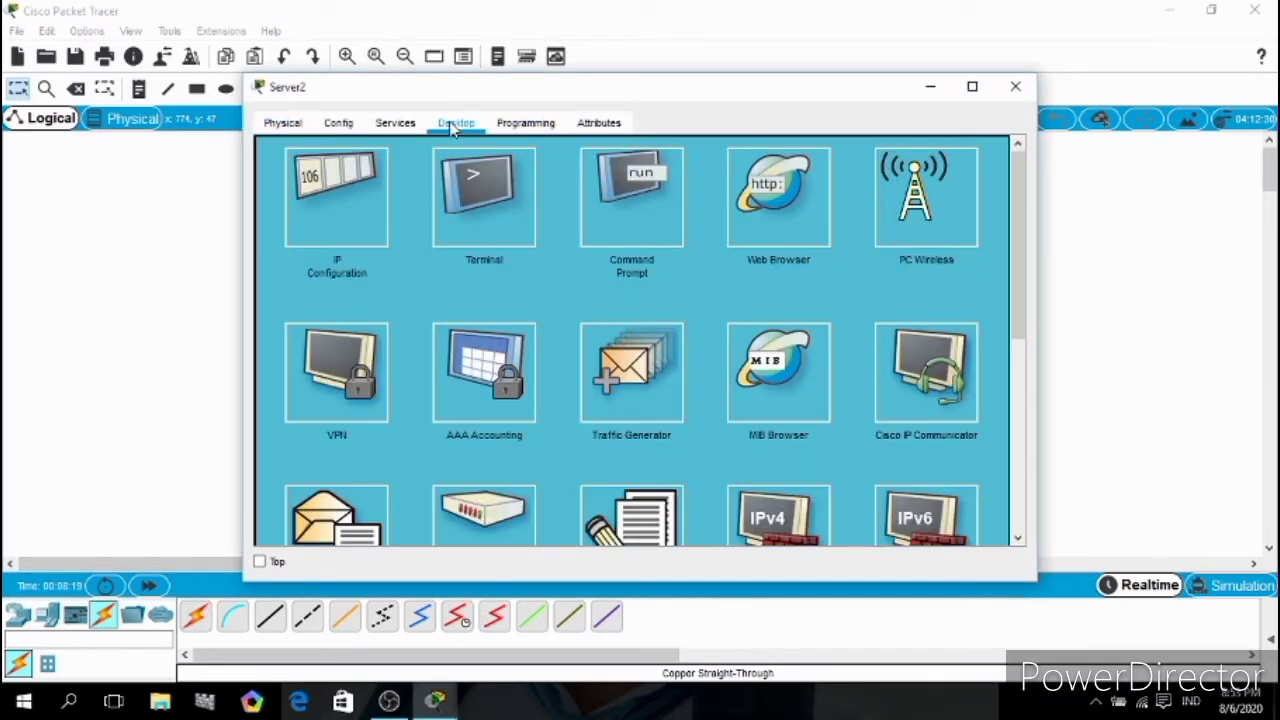
left_click(309, 224)
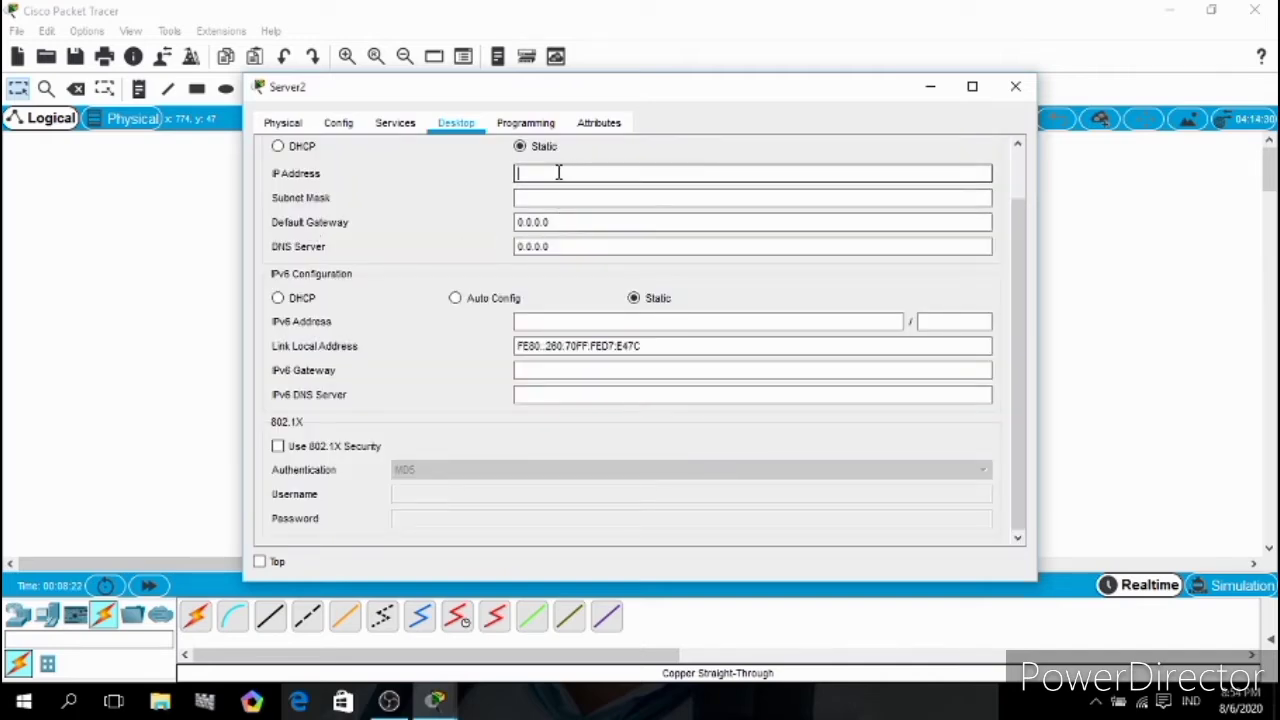
type("192.168.")
key("BackSpace")
key("BackSpace")
key("BackSpace")
key("BackSpace")
type(".168.2.1")
left_click(554, 197)
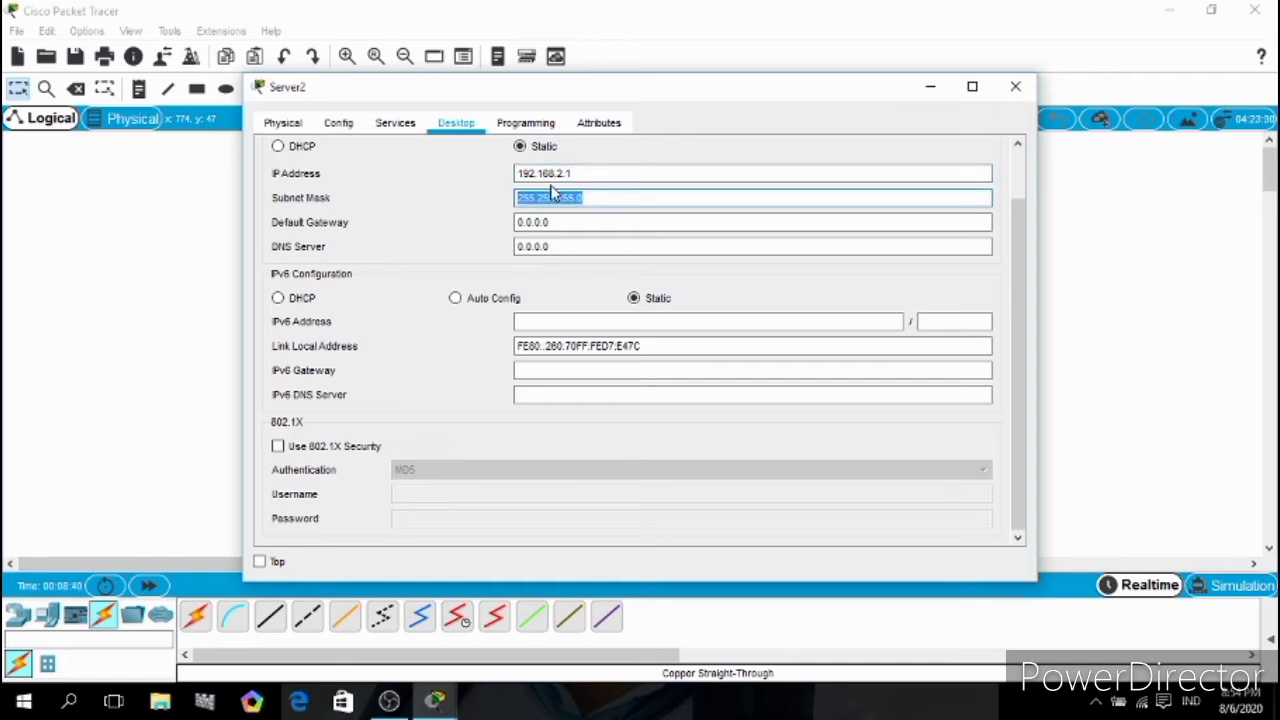
key("Tab")
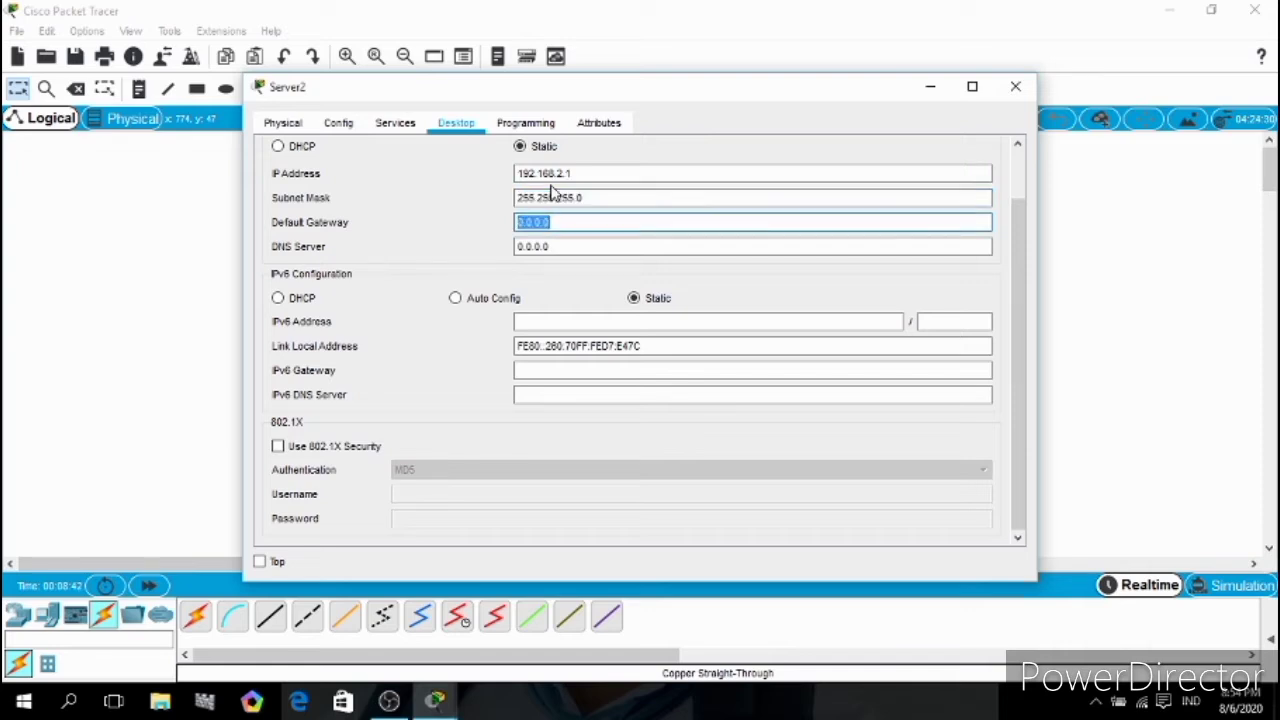
type("192.168.2.10")
- Turn on the DHCP service on Server2 and set the serverPool default gateway to 192.168.2.10
left_click(393, 126)
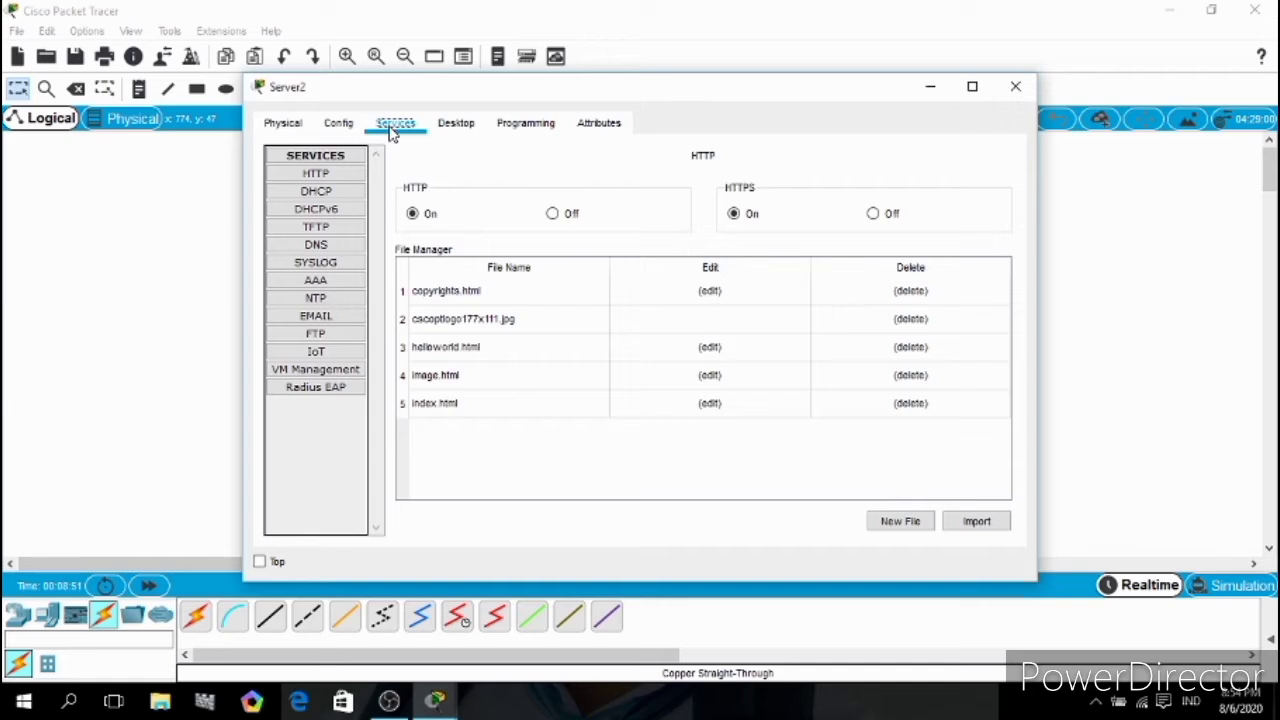
left_click(318, 192)
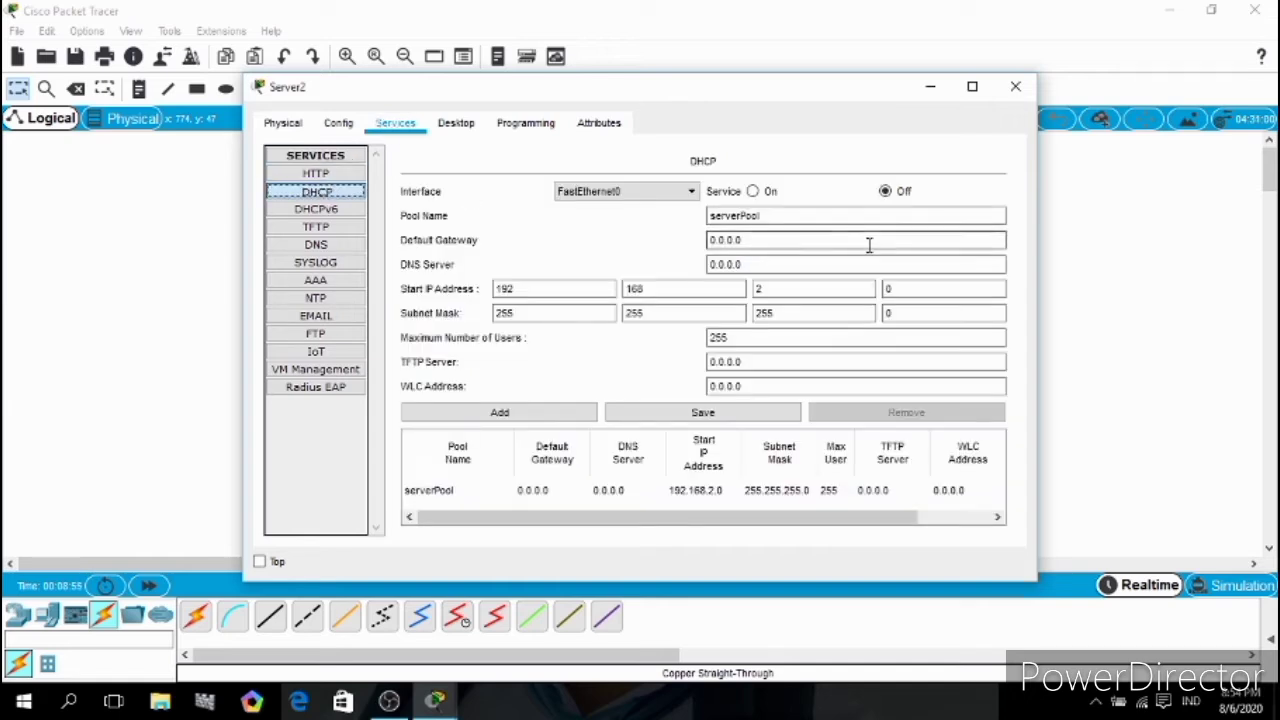
left_click(751, 219)
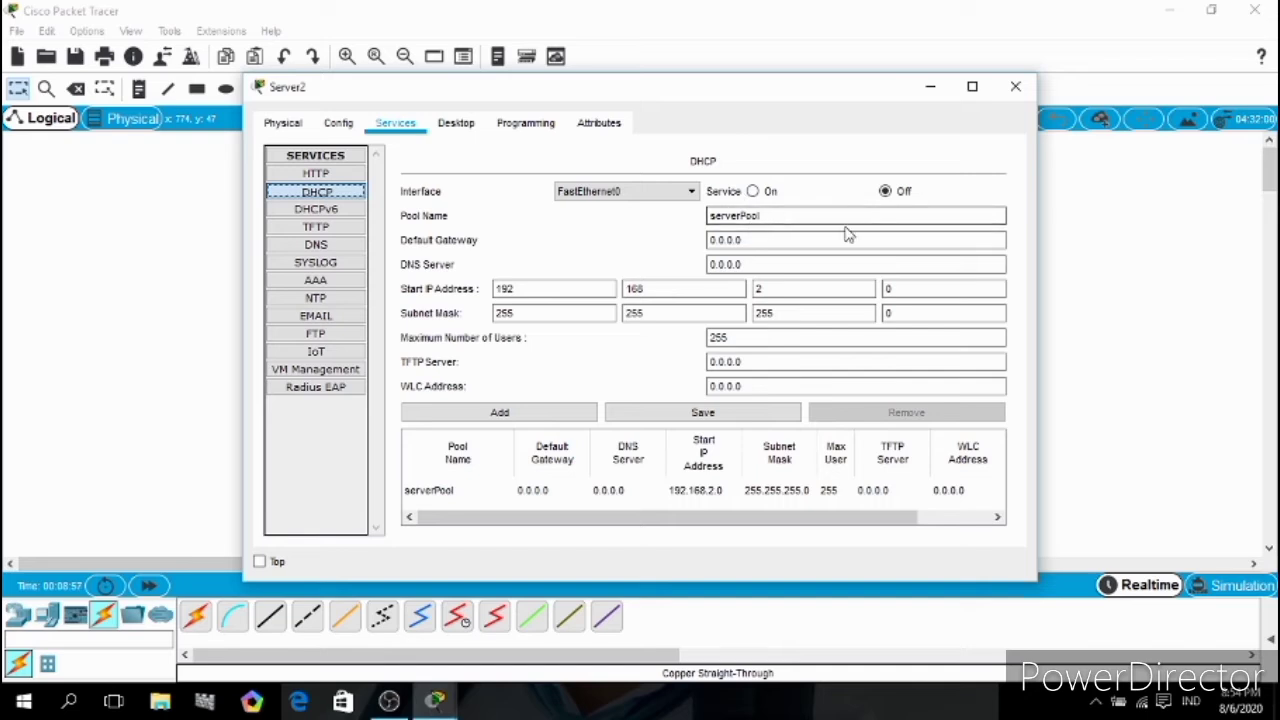
left_click(754, 191)
left_click(749, 241)
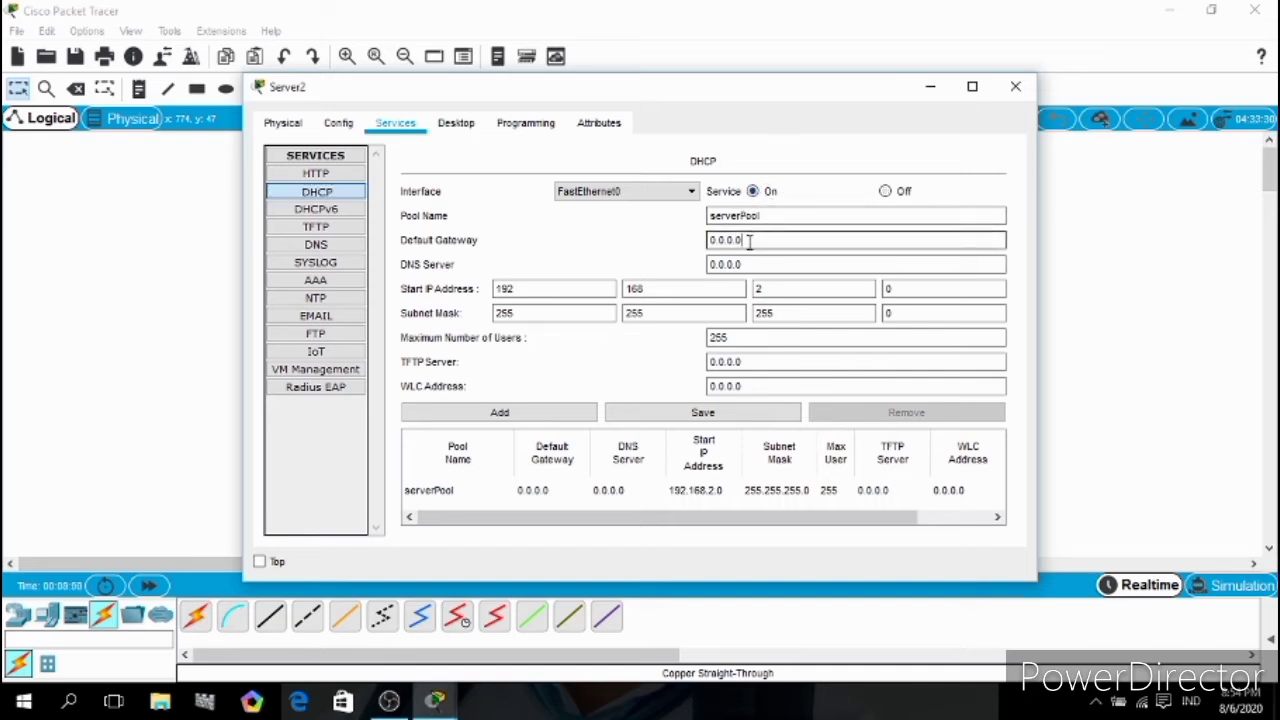
key("BackSpace")
key("BackSpace")
key("BackSpace")
key("BackSpace")
key("BackSpace")
key("BackSpace")
key("BackSpace")
type("192.168.2.10")
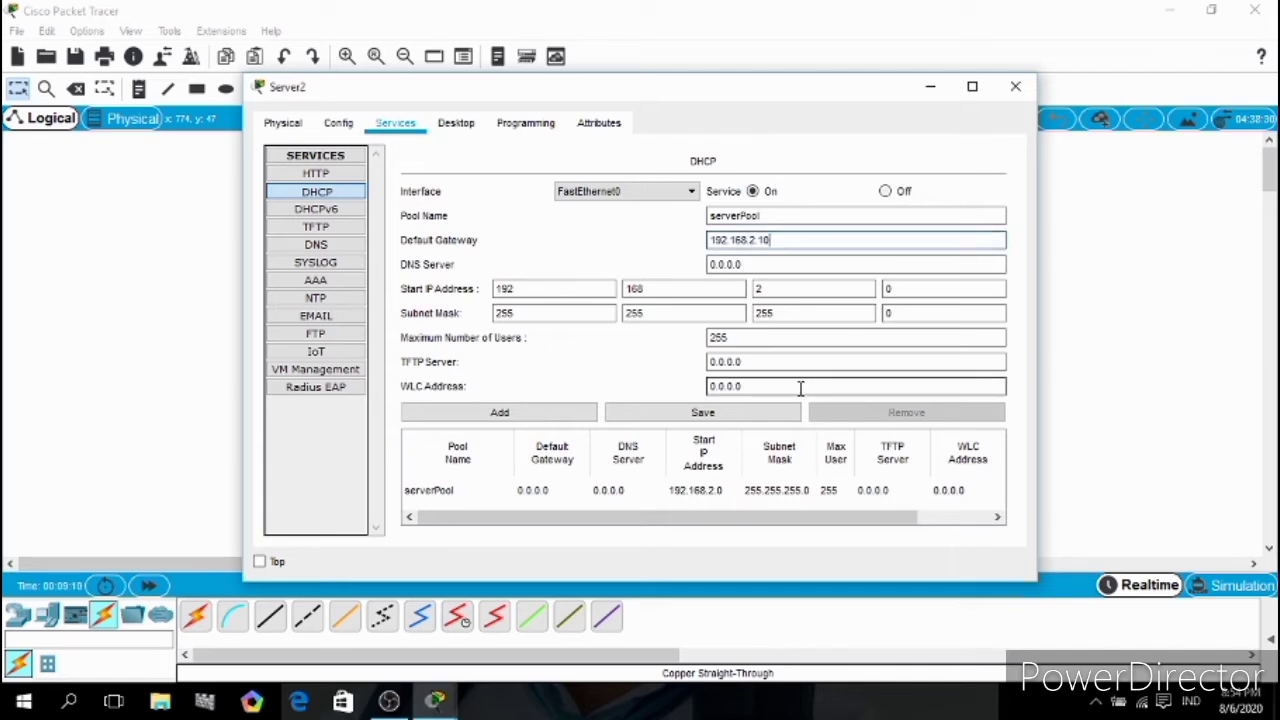
- Set Server2's serverPool start IP address to 192.168.2.2 and maximum number of users to 10, and save the pool
left_click(914, 288)
key("BackSpace")
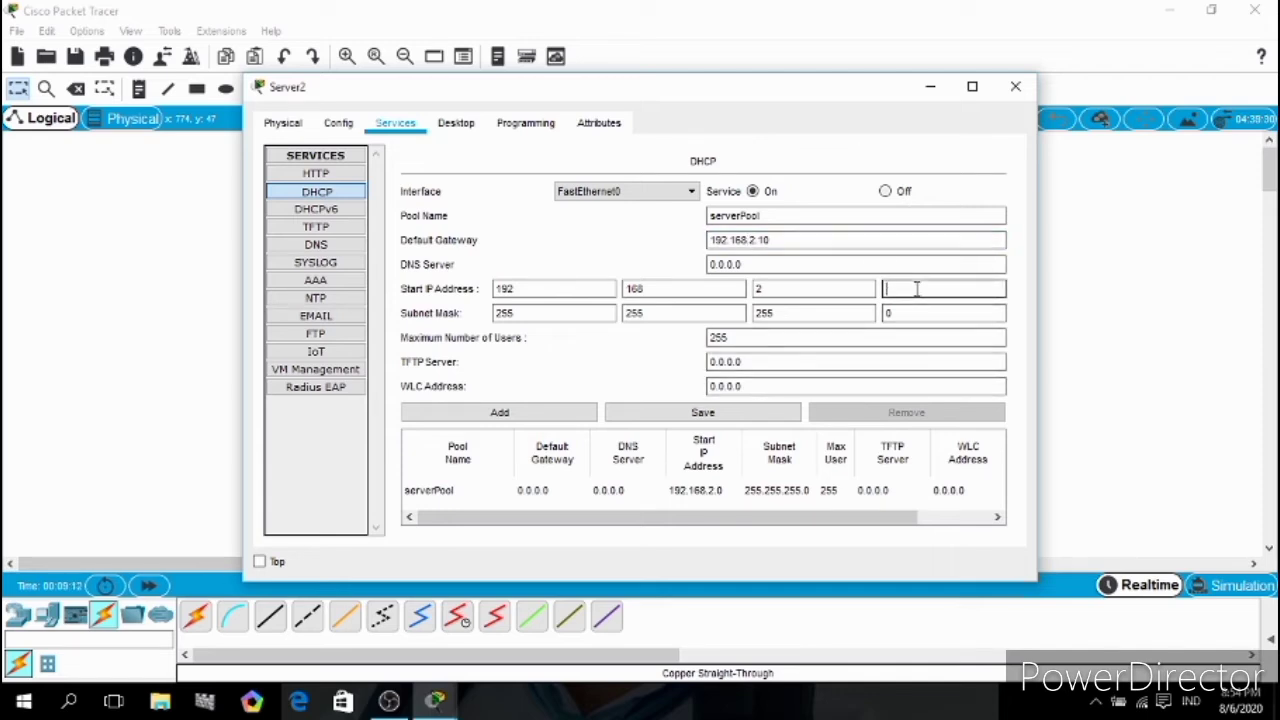
type("2")
left_click(816, 338)
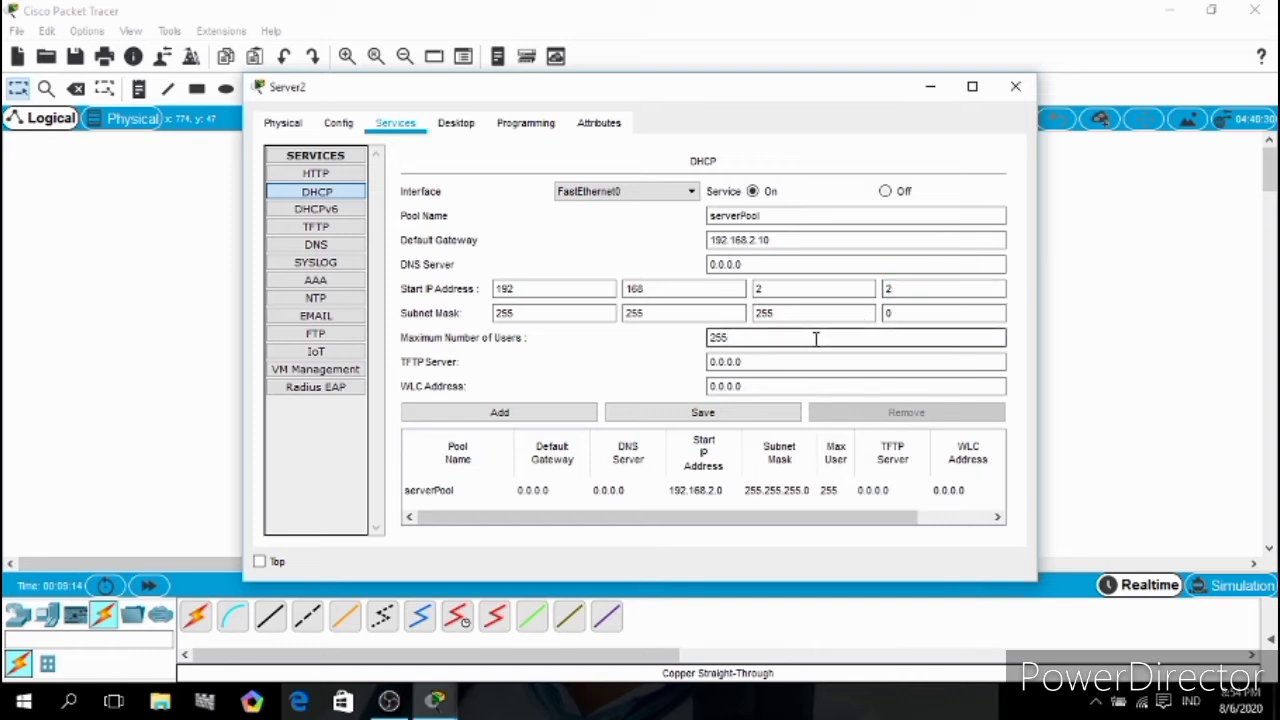
key("BackSpace")
key("BackSpace")
key("BackSpace")
type("10")
left_click(731, 415)
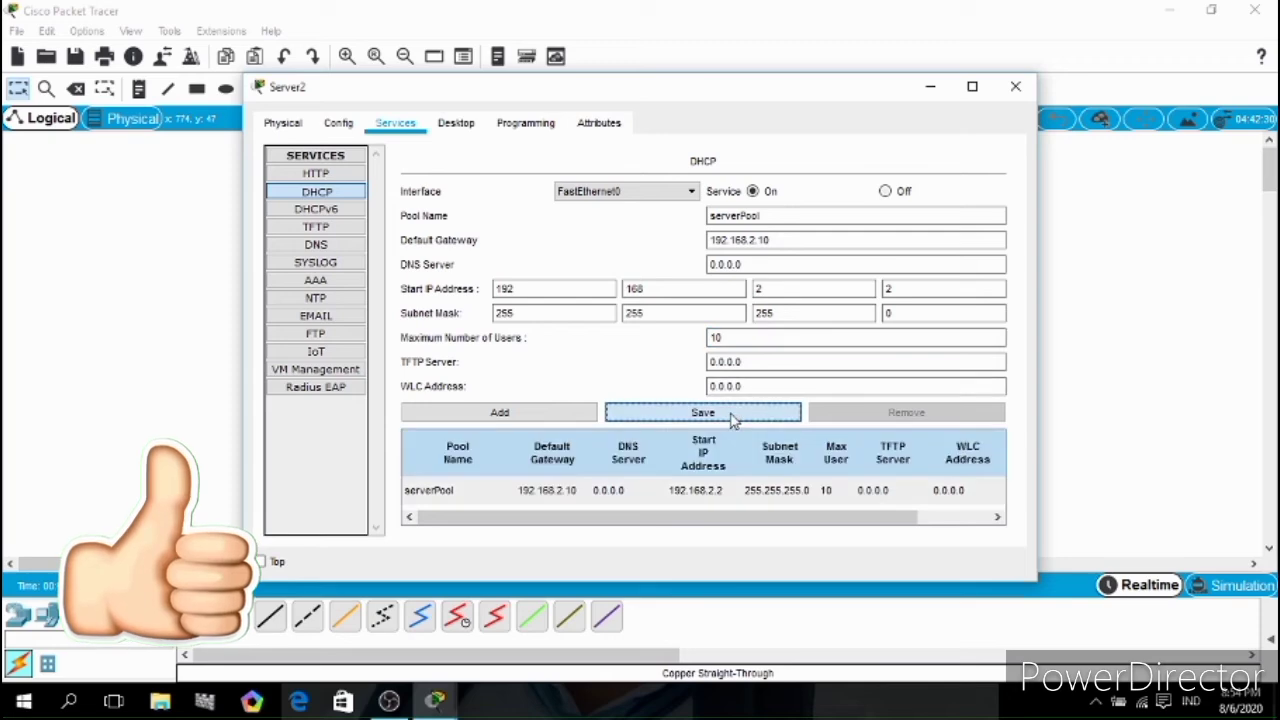
left_click(1018, 87)
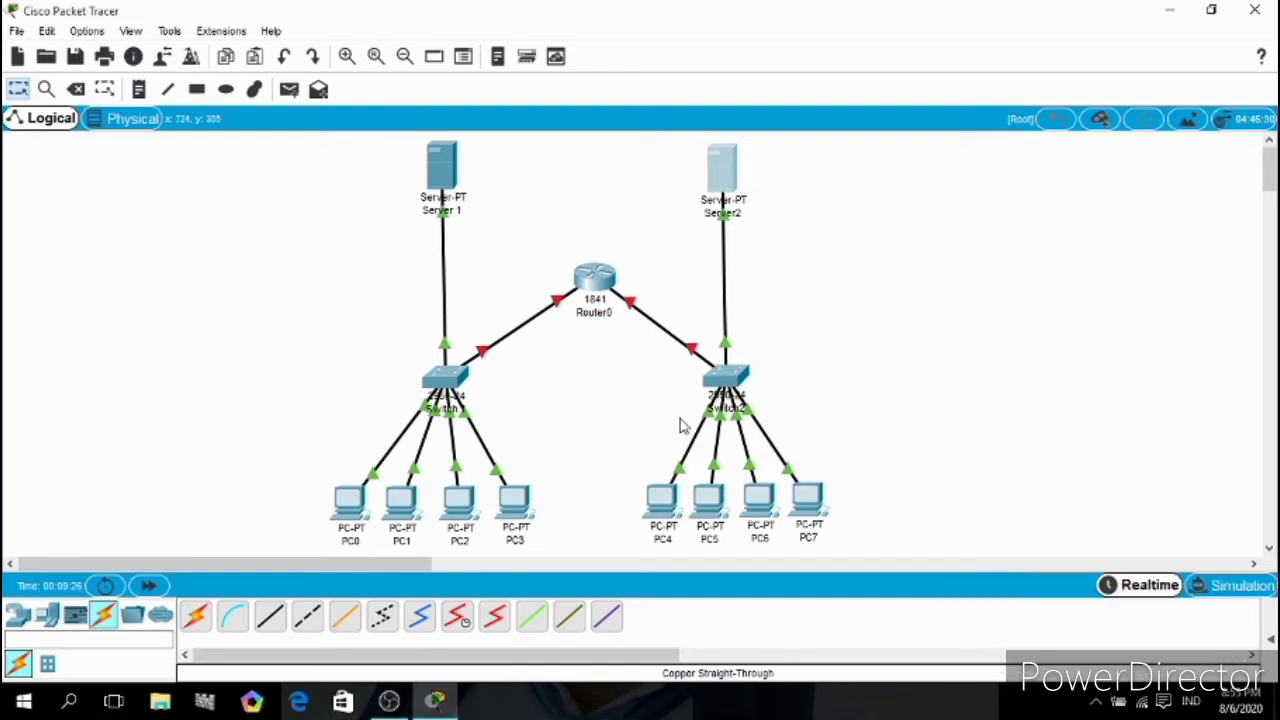
- Open Router0's command line interface and answer no to the initial configuration dialog
left_click(595, 282)
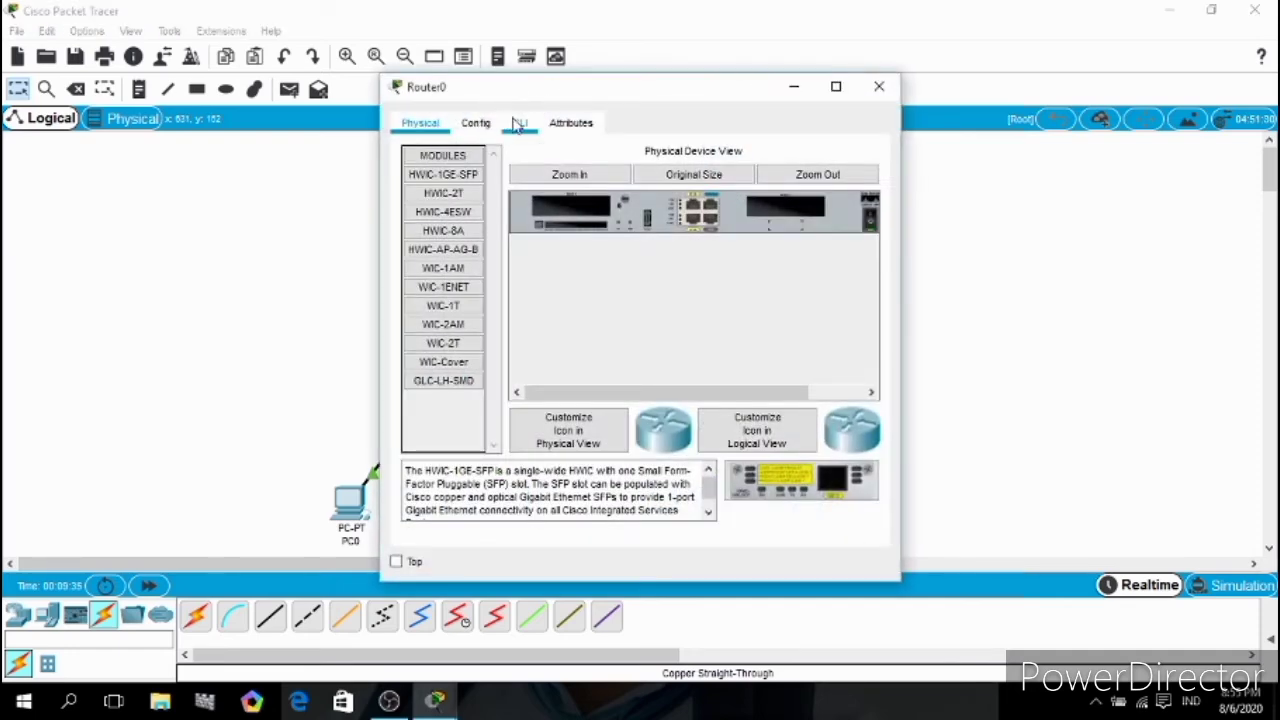
left_click(518, 124)
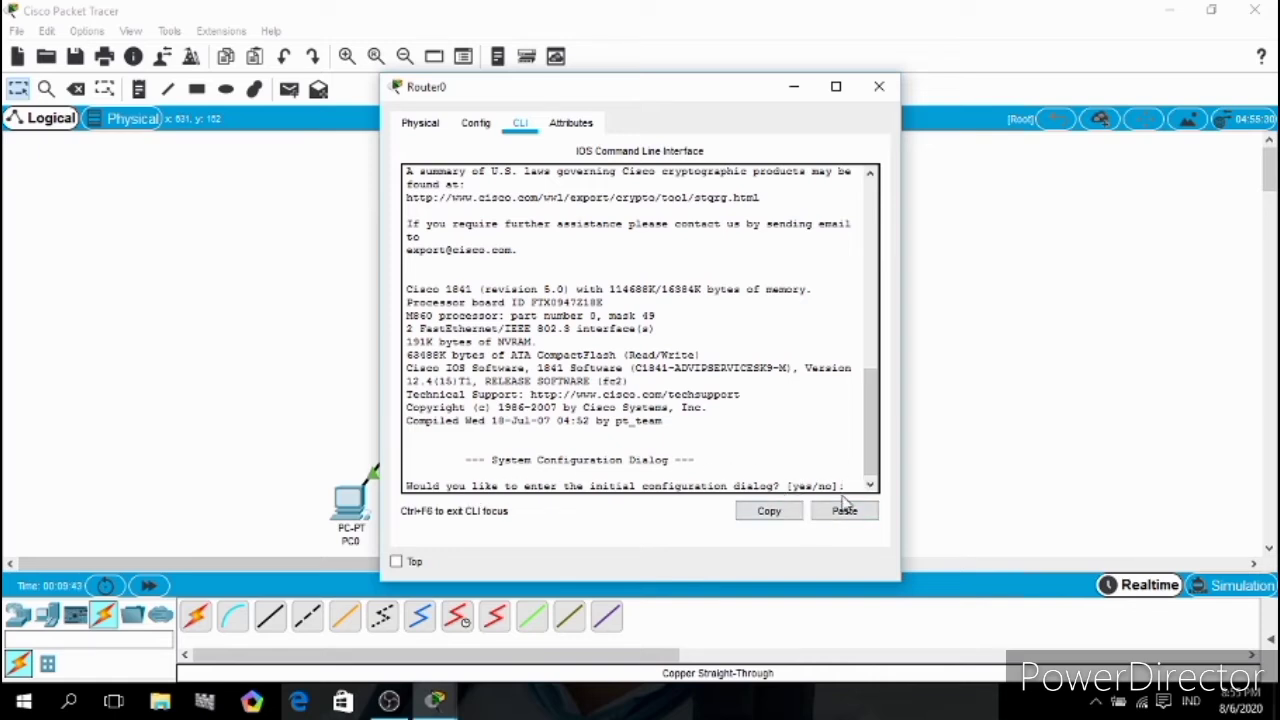
type("no")
key("Return")
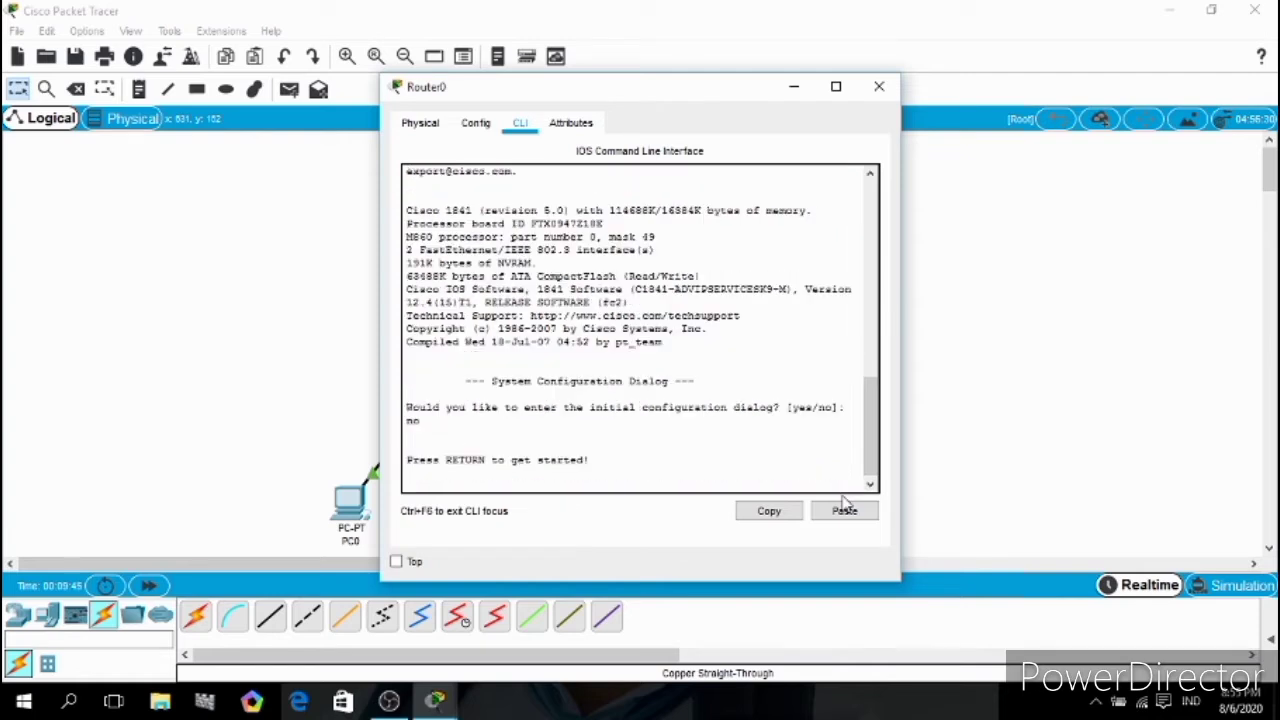
key("Return")
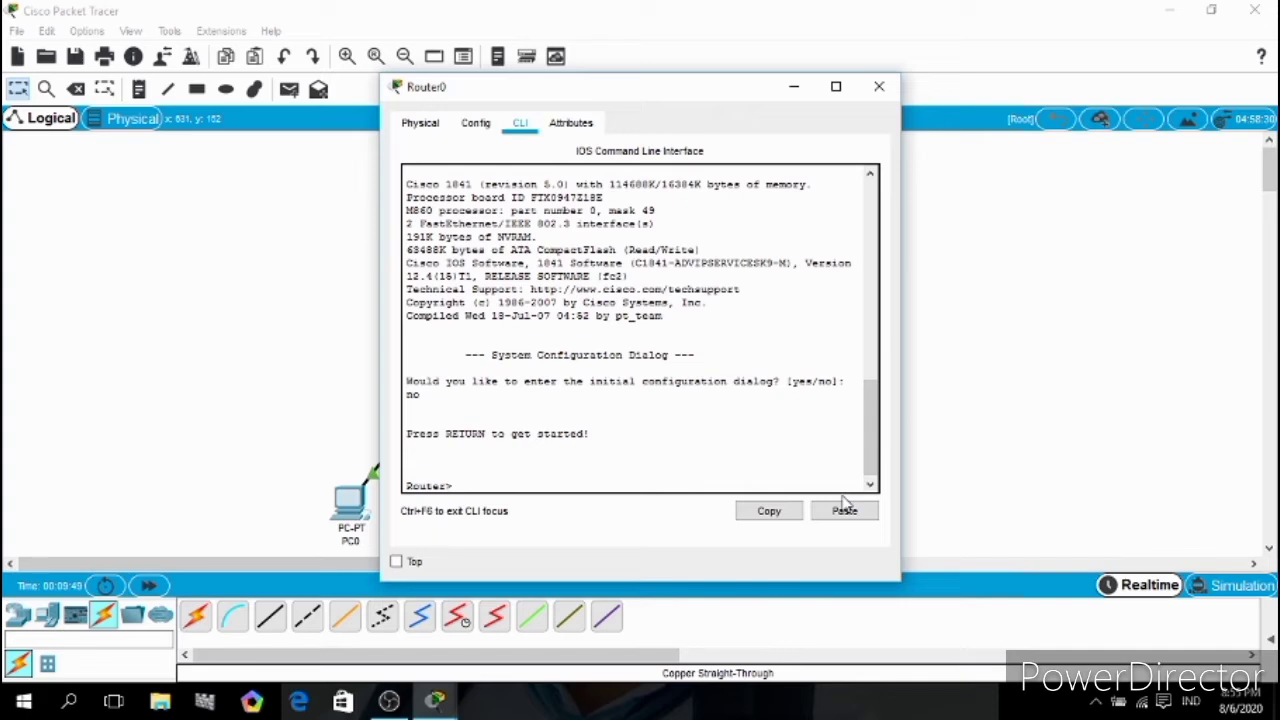
- Enter privileged and global configuration mode on Router0 with enable and conf t, and select interface fa0/0
type("enable")
key("Return")
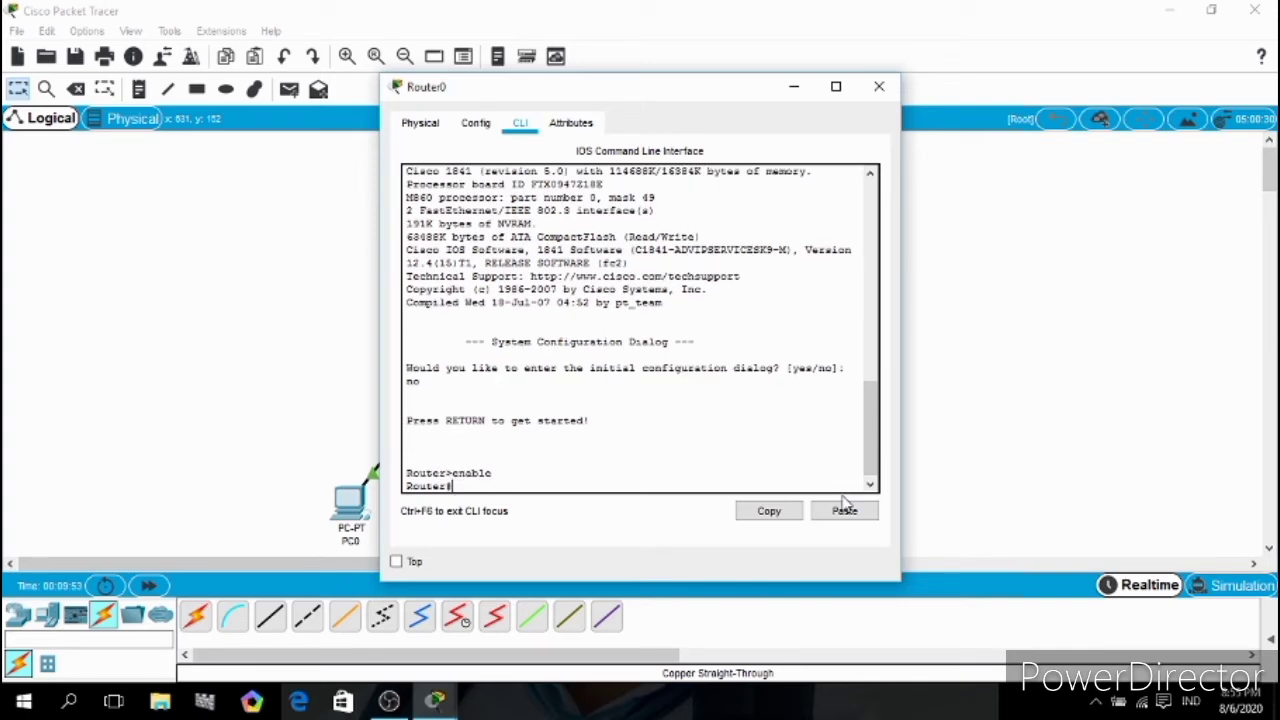
type("conf t")
key("Return")
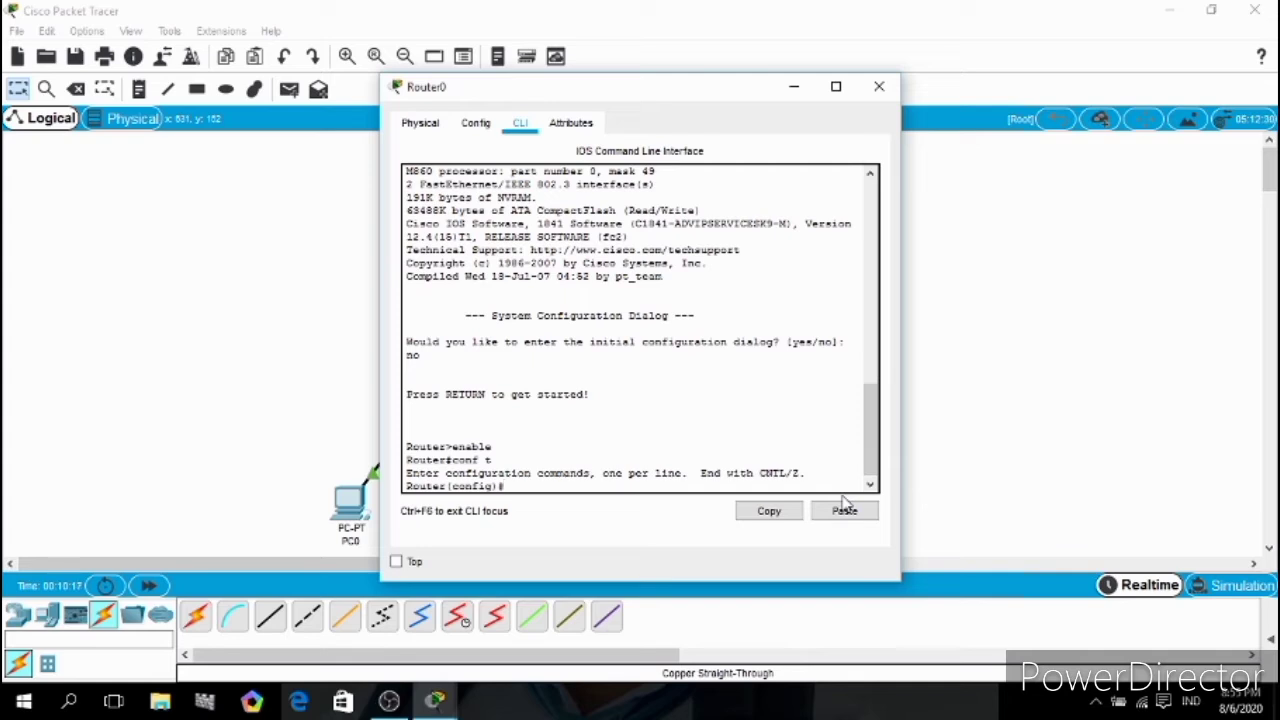
type("interface fa0/0")
key("Return")
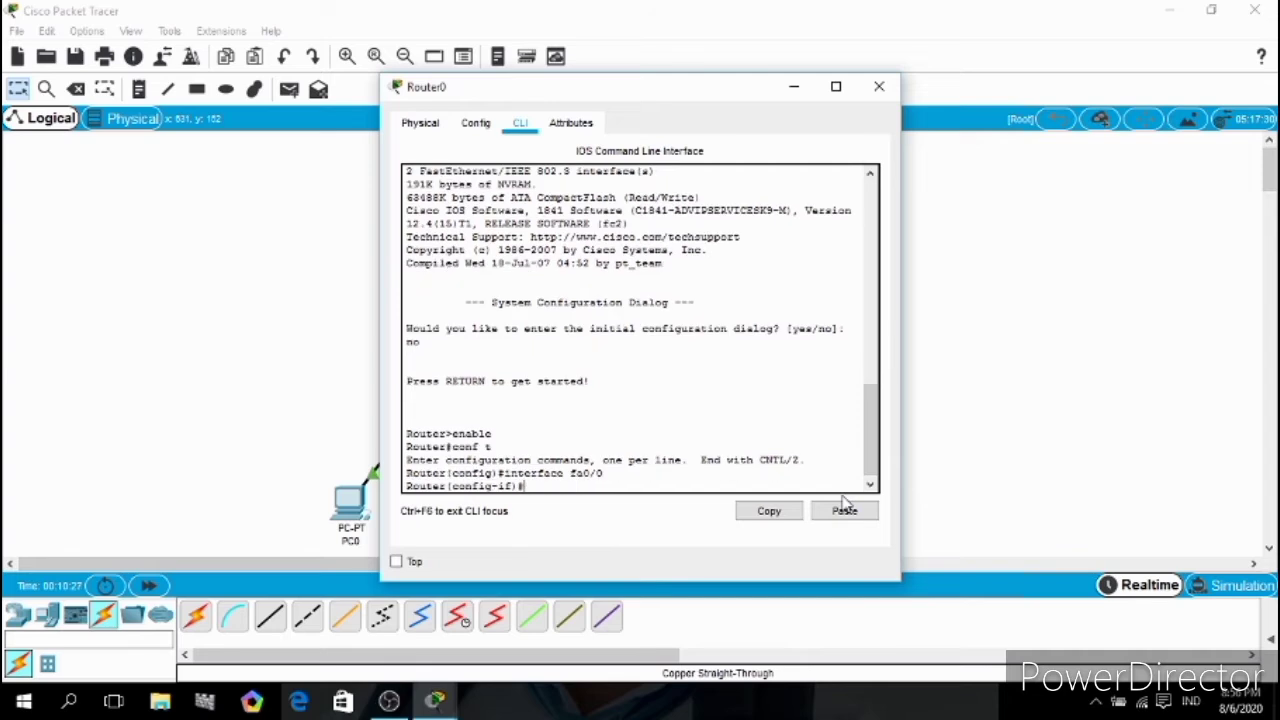
- Try to assign IP address 192.168.1.10 with mask 225.225.225.0 to Router0's interface fa0/0
type("ip address")
type("2.168.")
type("1.10")
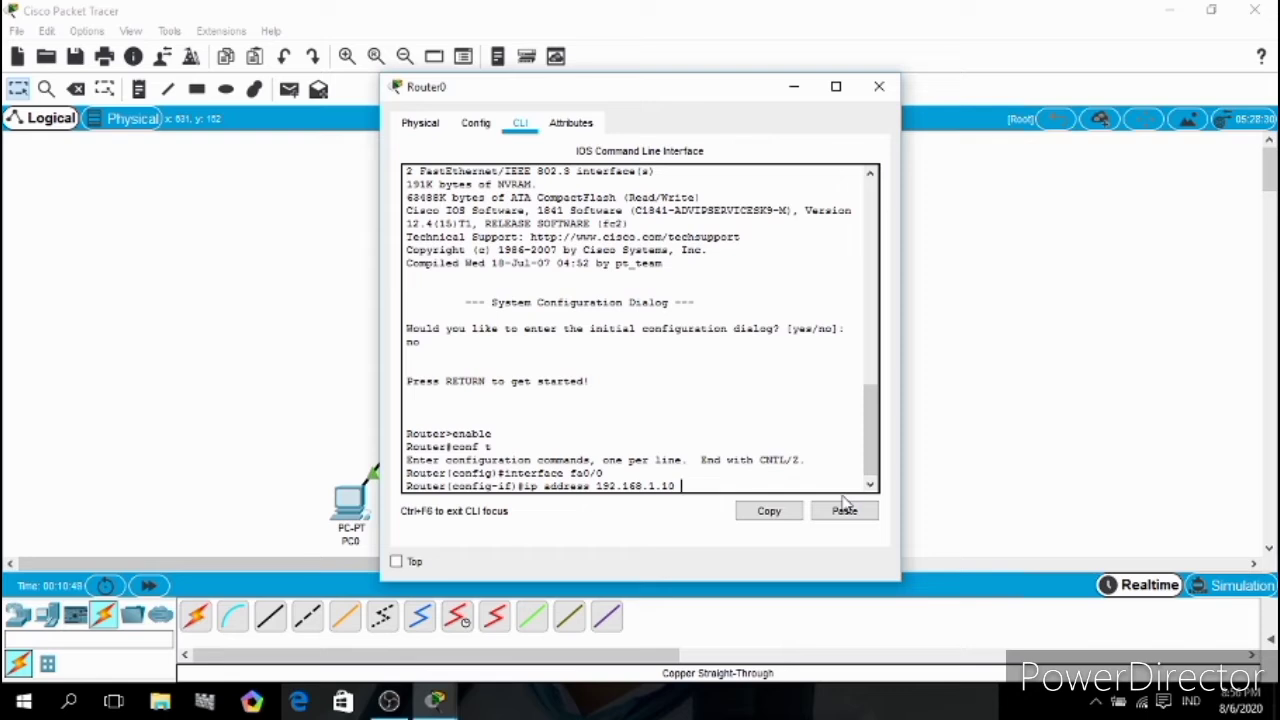
type(" 225.225.225.0")
key("Return")
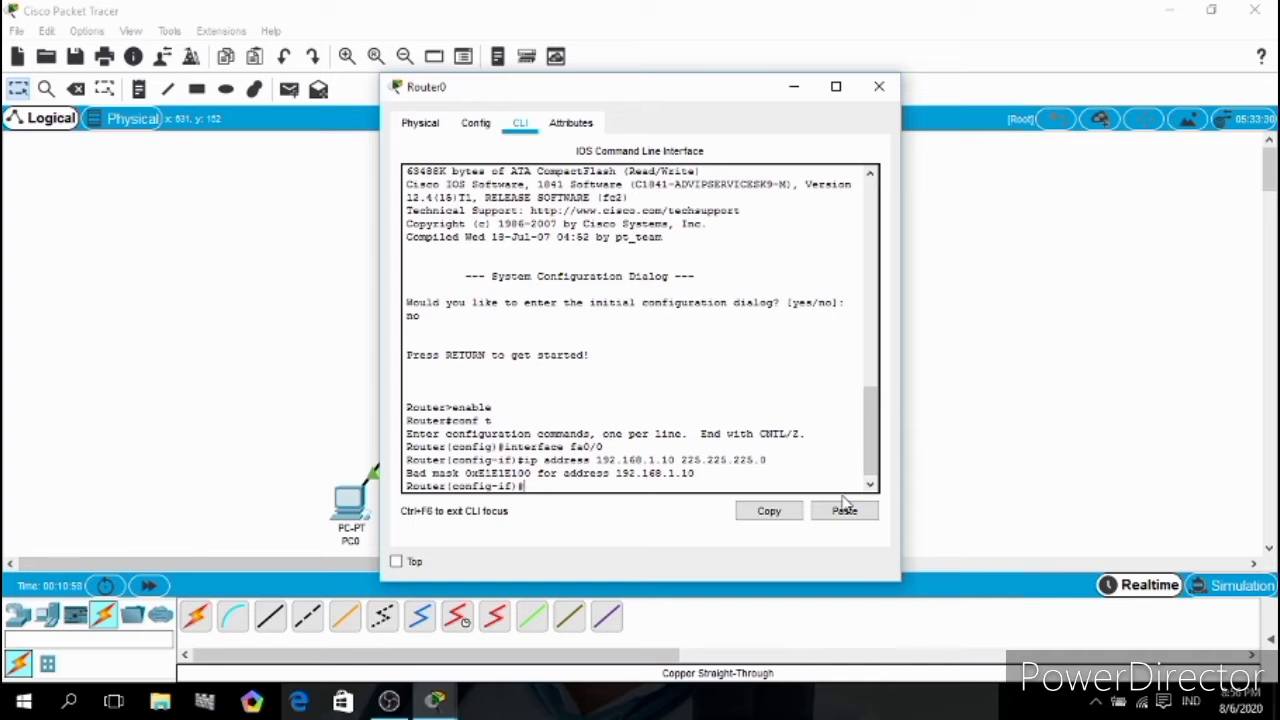
- Bring up Router0's interface fa0/0 with the no shutdown command
type("if)#no shutdown")
key("Return")
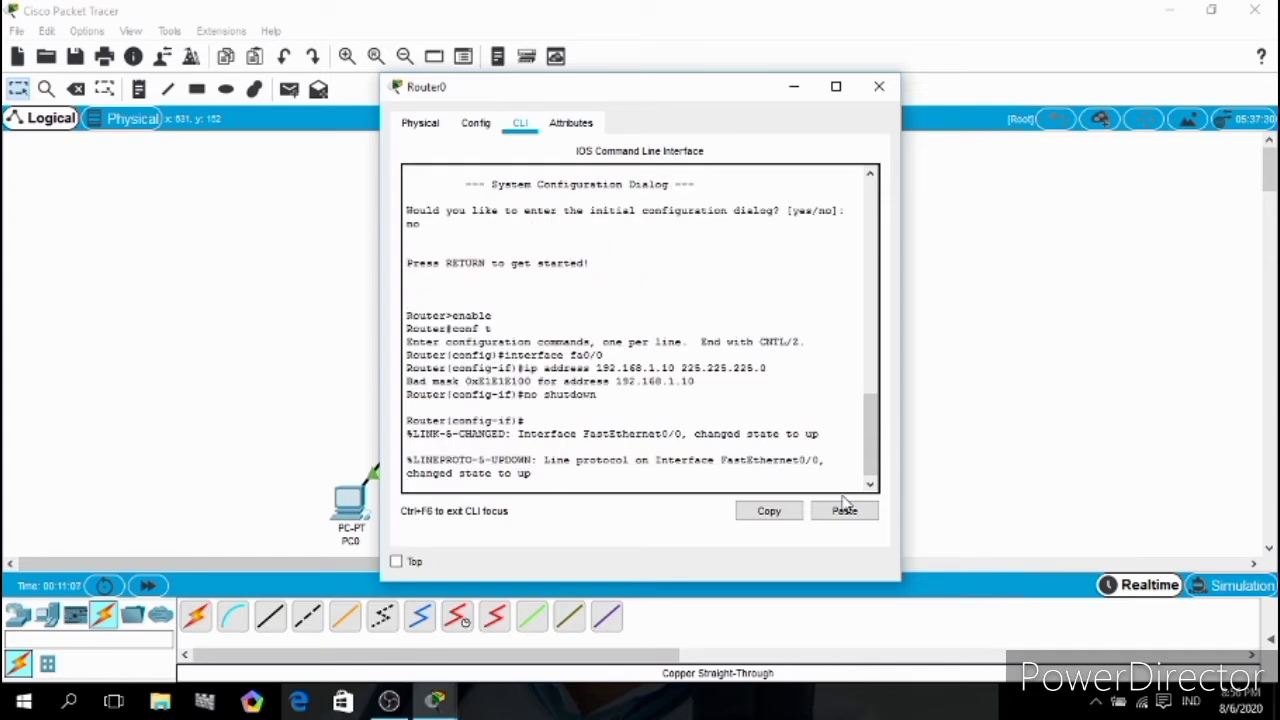
key("Return")
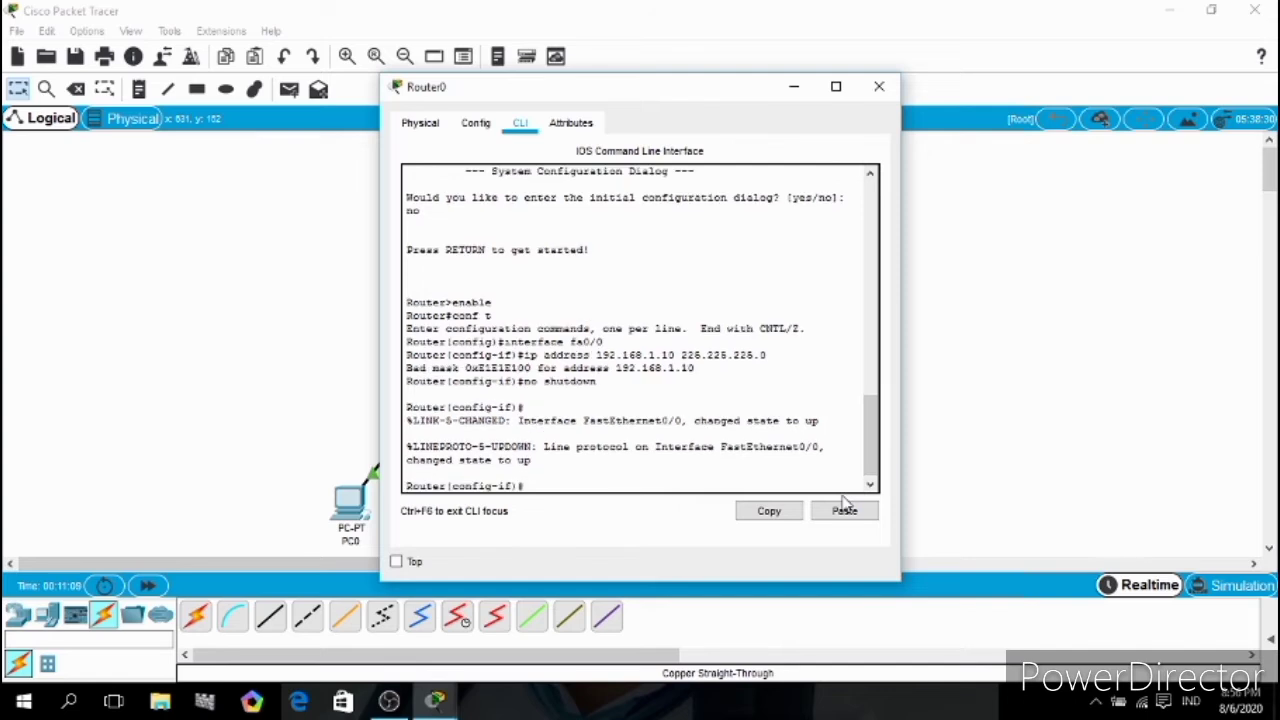
- Exit interface and global configuration mode on Router0 and save the configuration with write
type("exit")
key("Return")
type("exi")
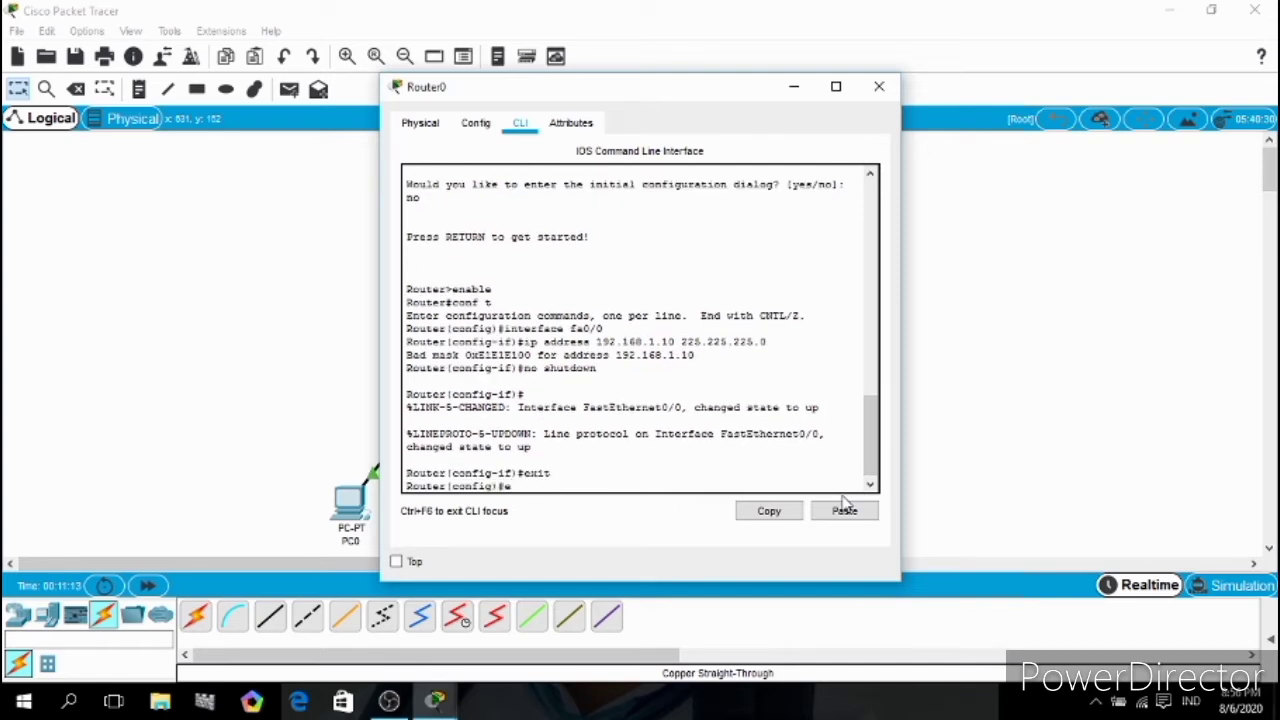
type("t")
key("Return")
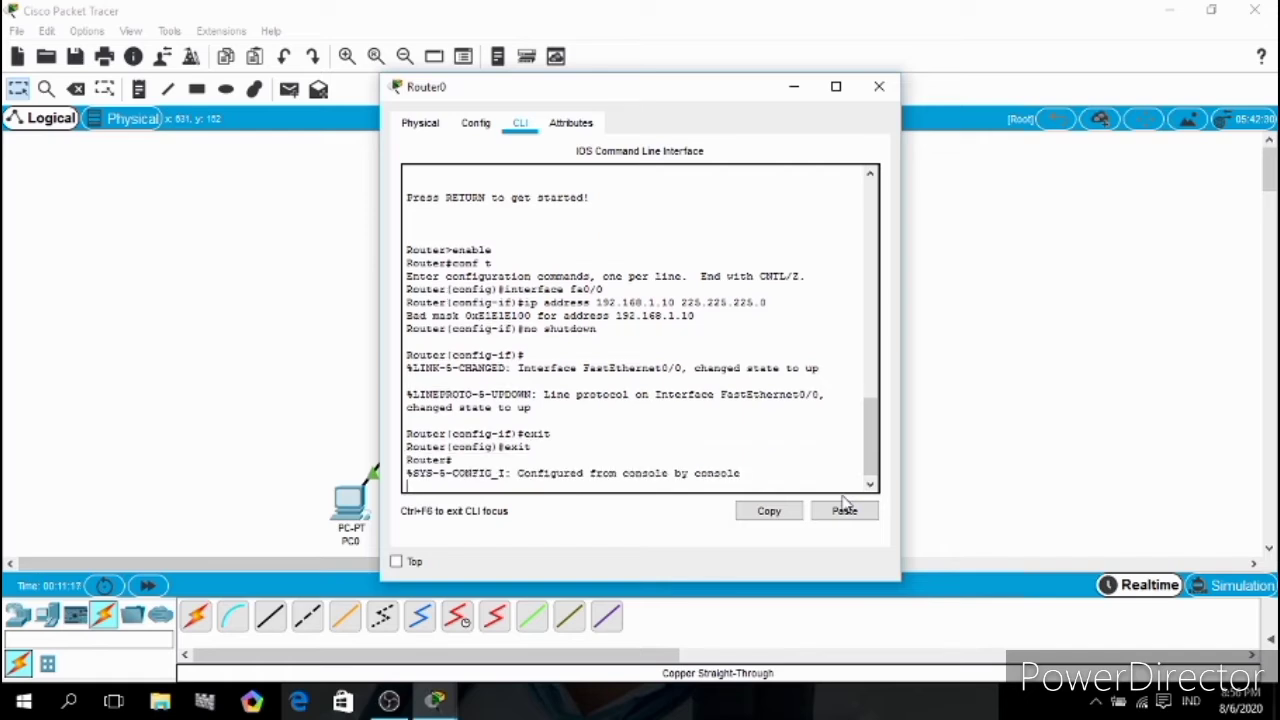
type("write")
key("Return")
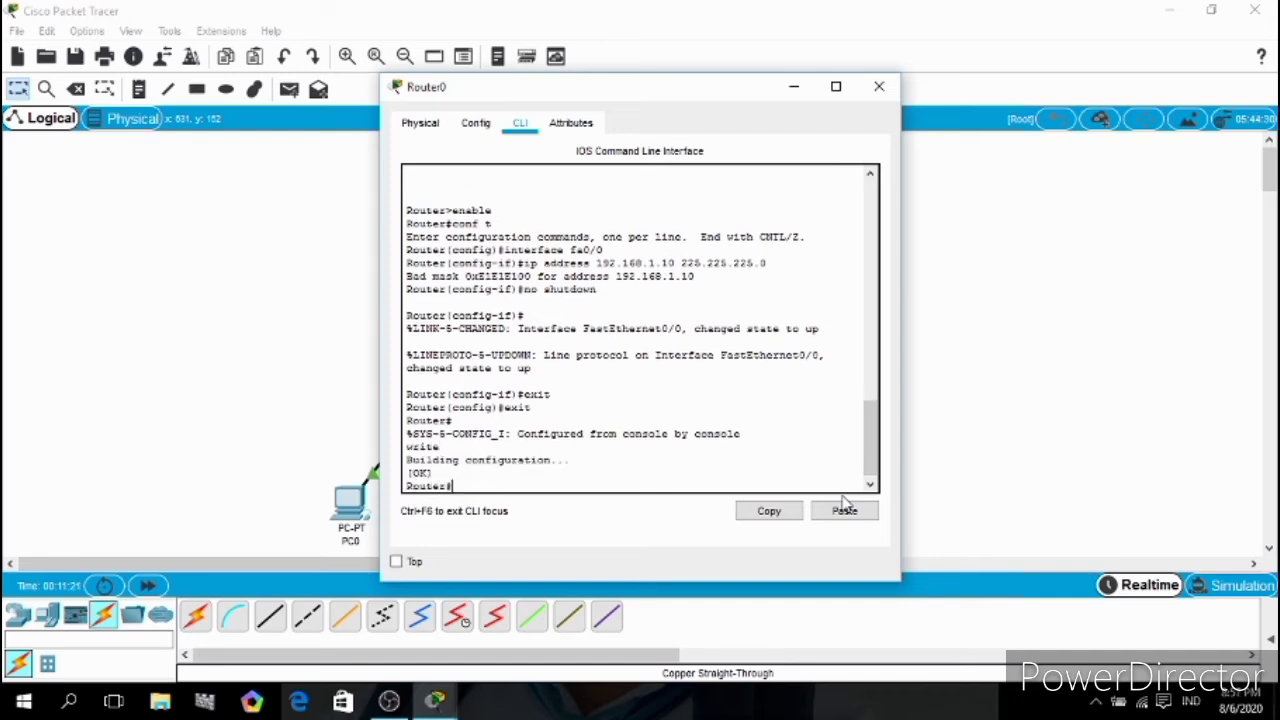
- Exit Router0's console session and move its window aside to uncover the topology
type("exit")
key("Return")
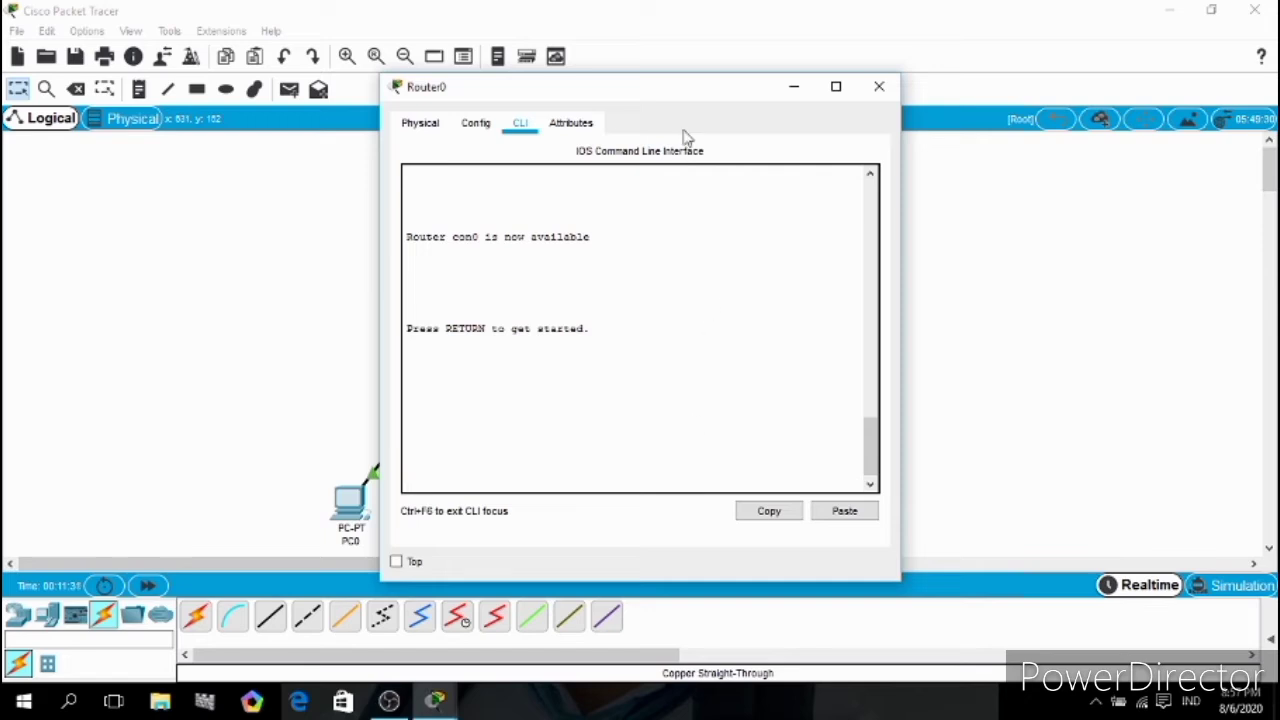
left_click_drag(677, 101, 1059, 81)
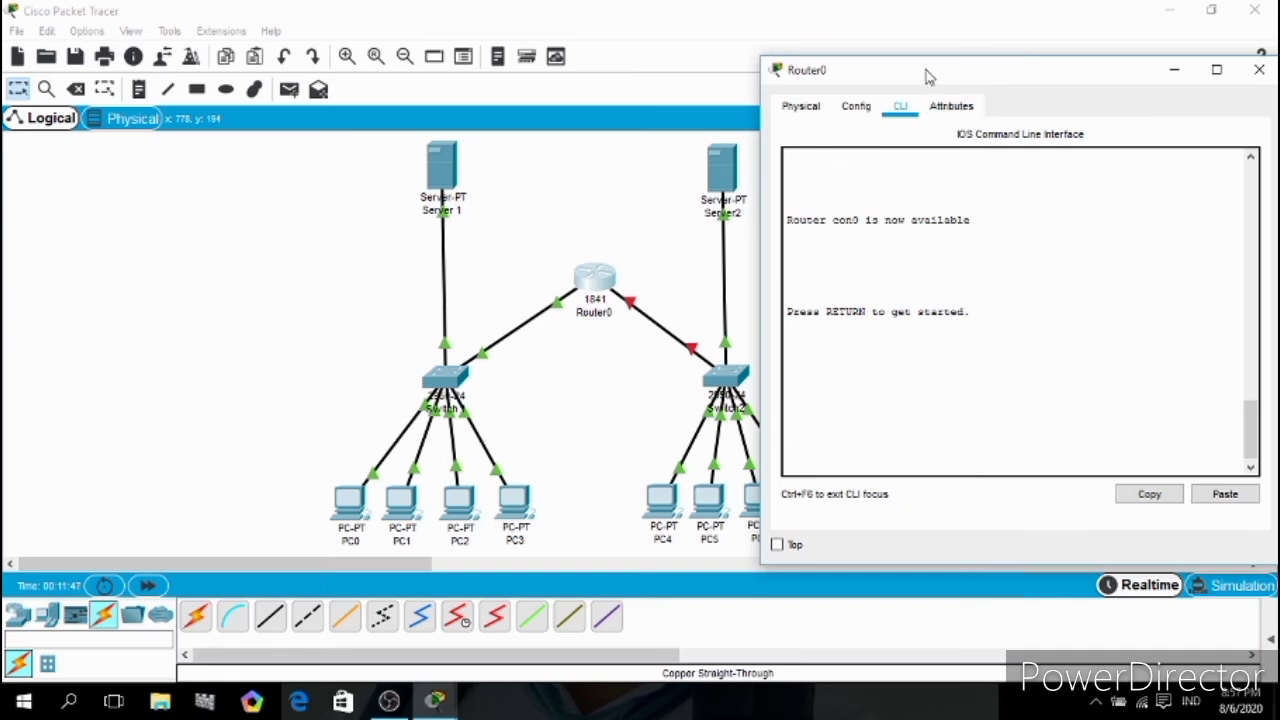
- Start a new console session on Router0 and enter global configuration mode with enable and conf t
left_click_drag(926, 73, 532, 68)
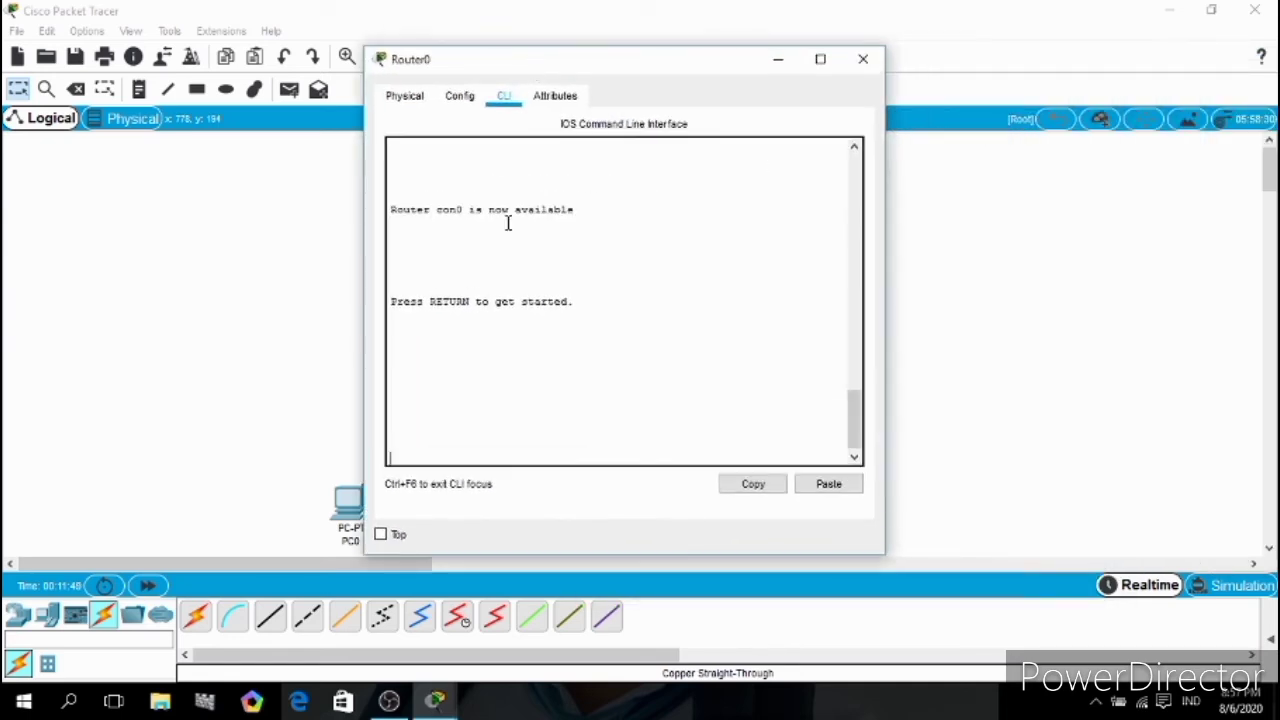
left_click(452, 428)
key("Return")
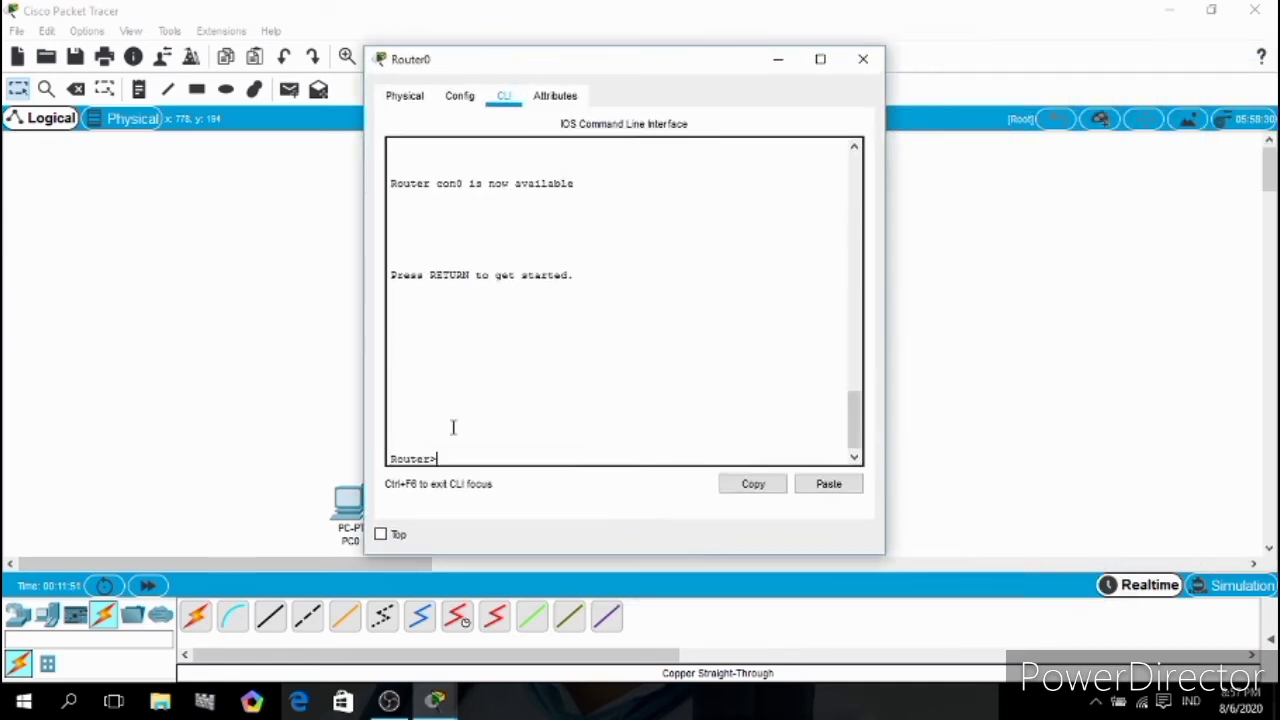
type("enbale")
key("BackSpace")
key("BackSpace")
key("BackSpace")
key("BackSpace")
type("able")
key("Return")
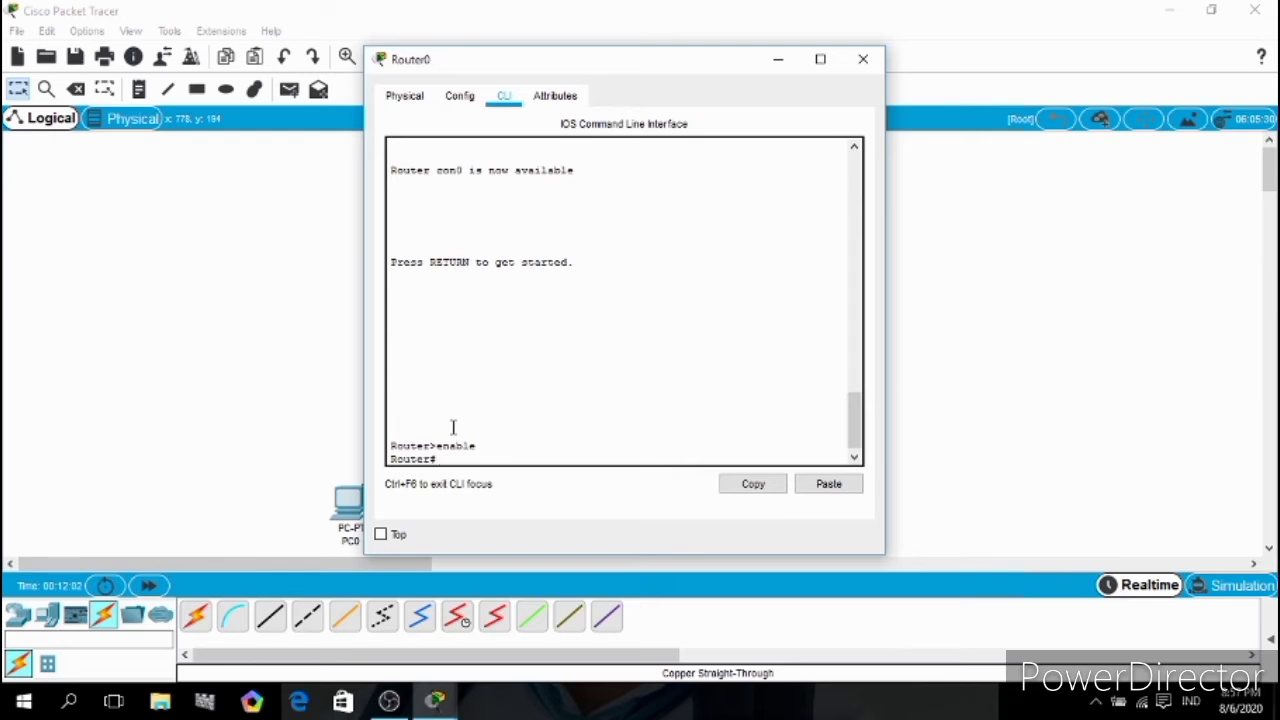
type("conf t")
key("Return")
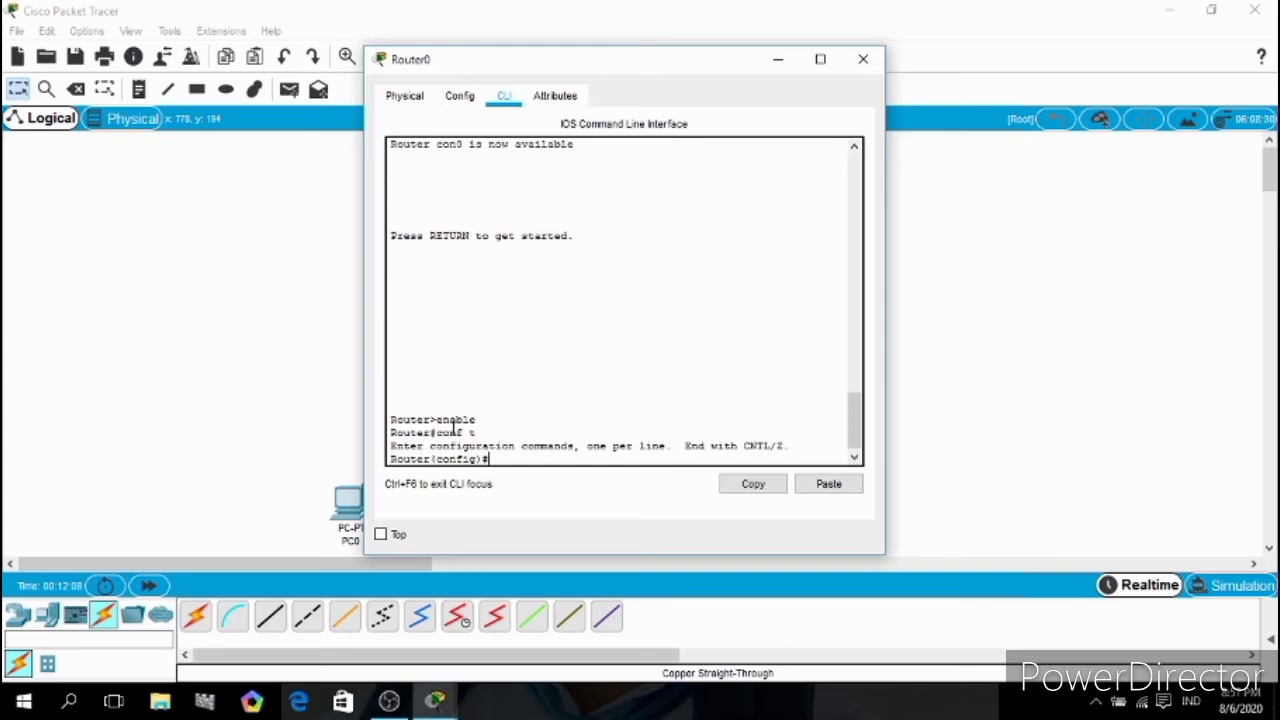
- Assign IP address 192.168.2.10 with mask 255.255.255.0 to Router0's interface fa0/1
type("interface fa0/1")
key("Return")
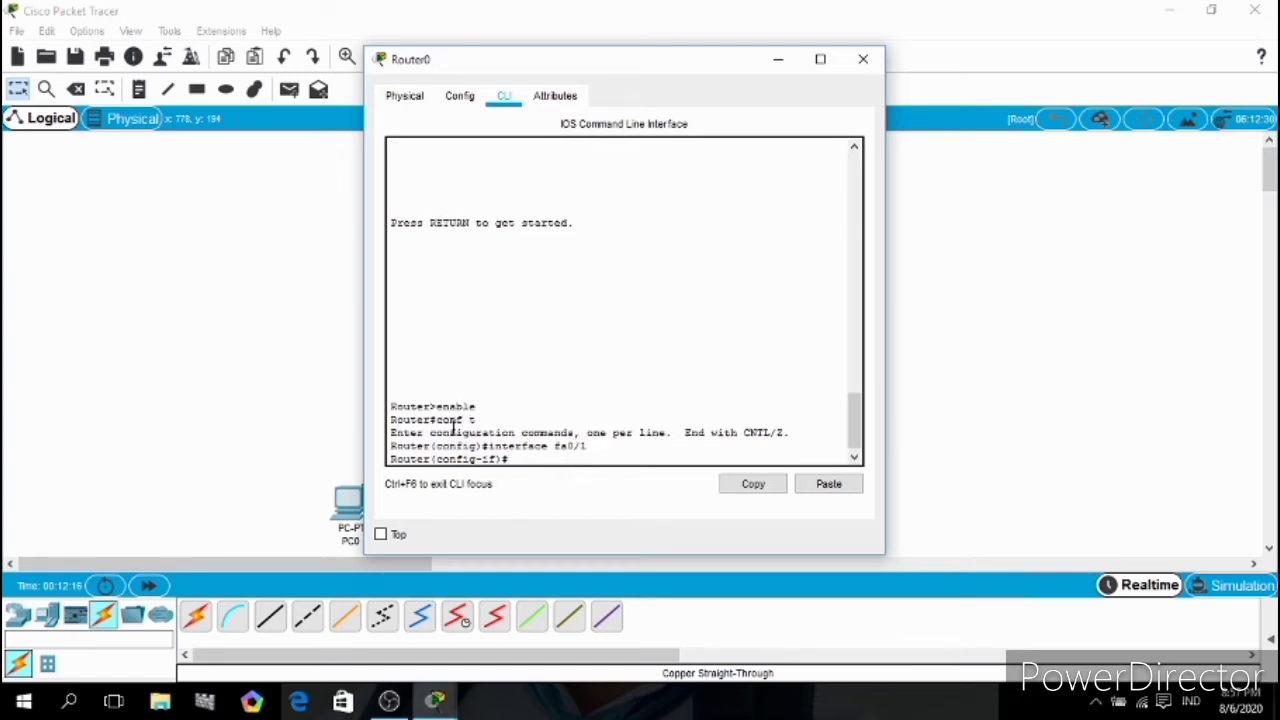
type("ip address")
type("192.168.2")
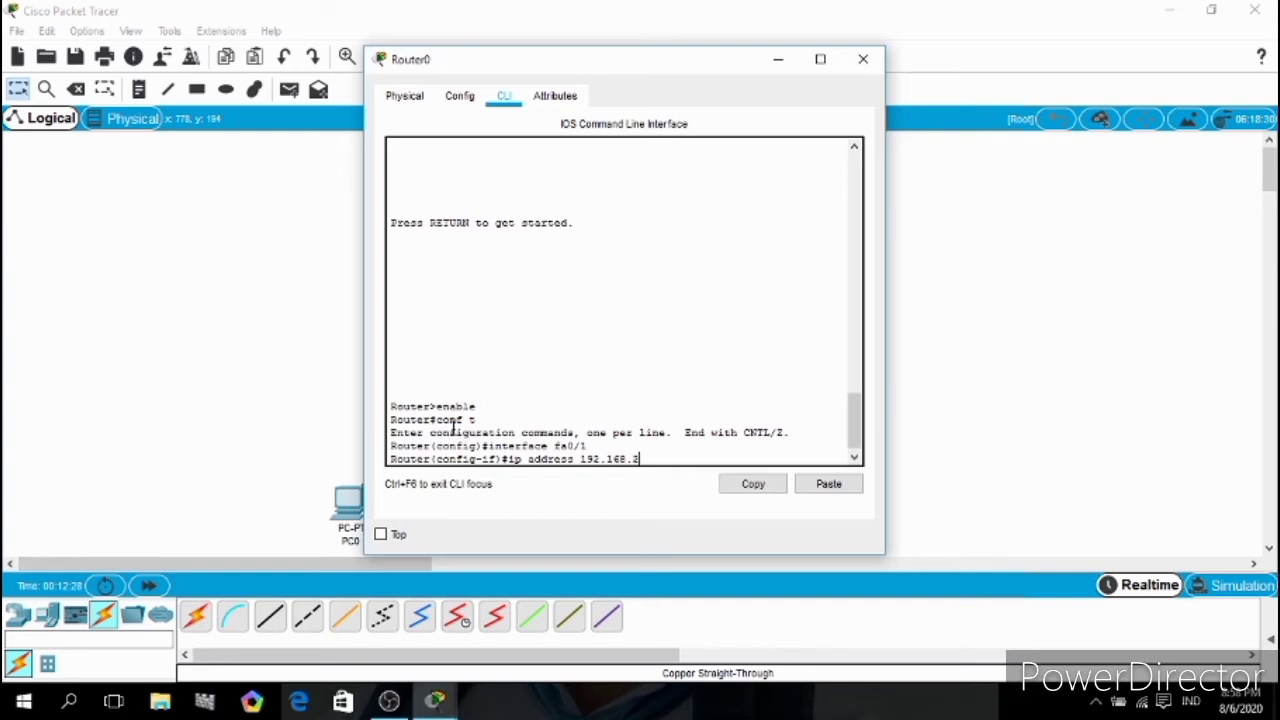
type(".10")
type("255.255.255.0")
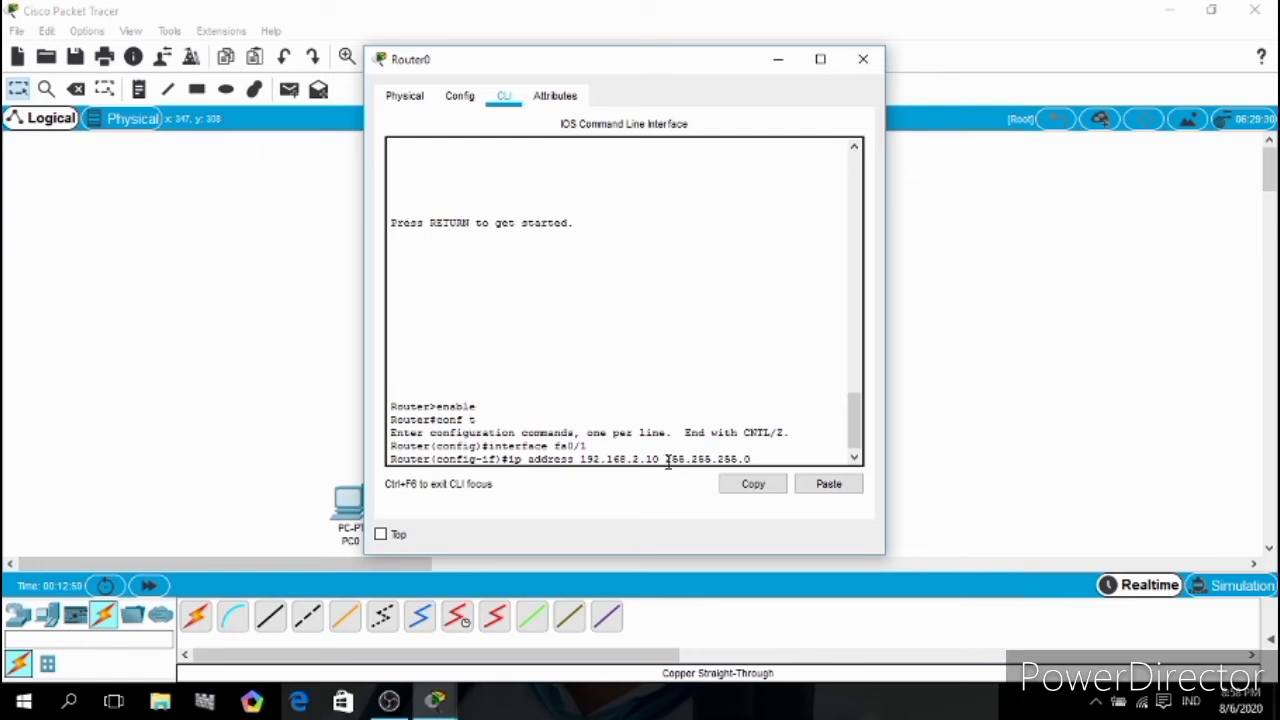
left_click_drag(658, 459, 663, 459)
left_click(665, 459)
left_click(752, 459)
key("Return")
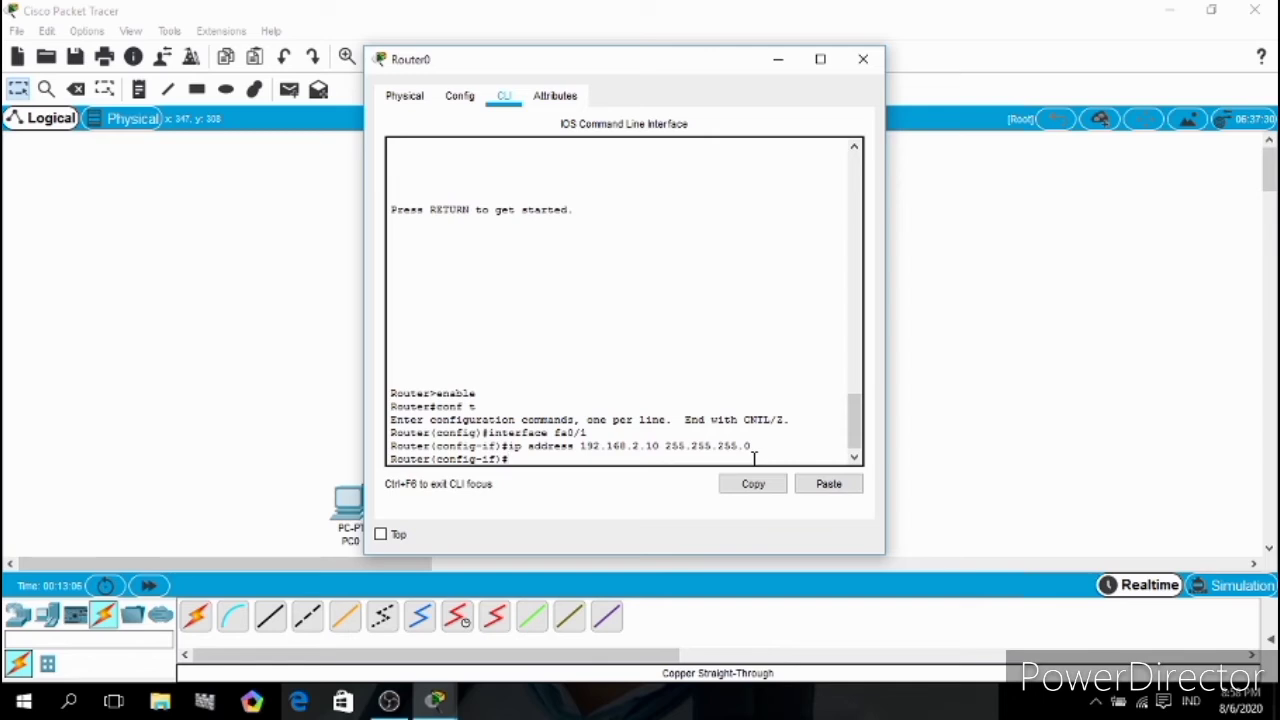
- Bring up Router0's interface fa0/1 with the no shutdown command
type("no shutdown")
key("Return")
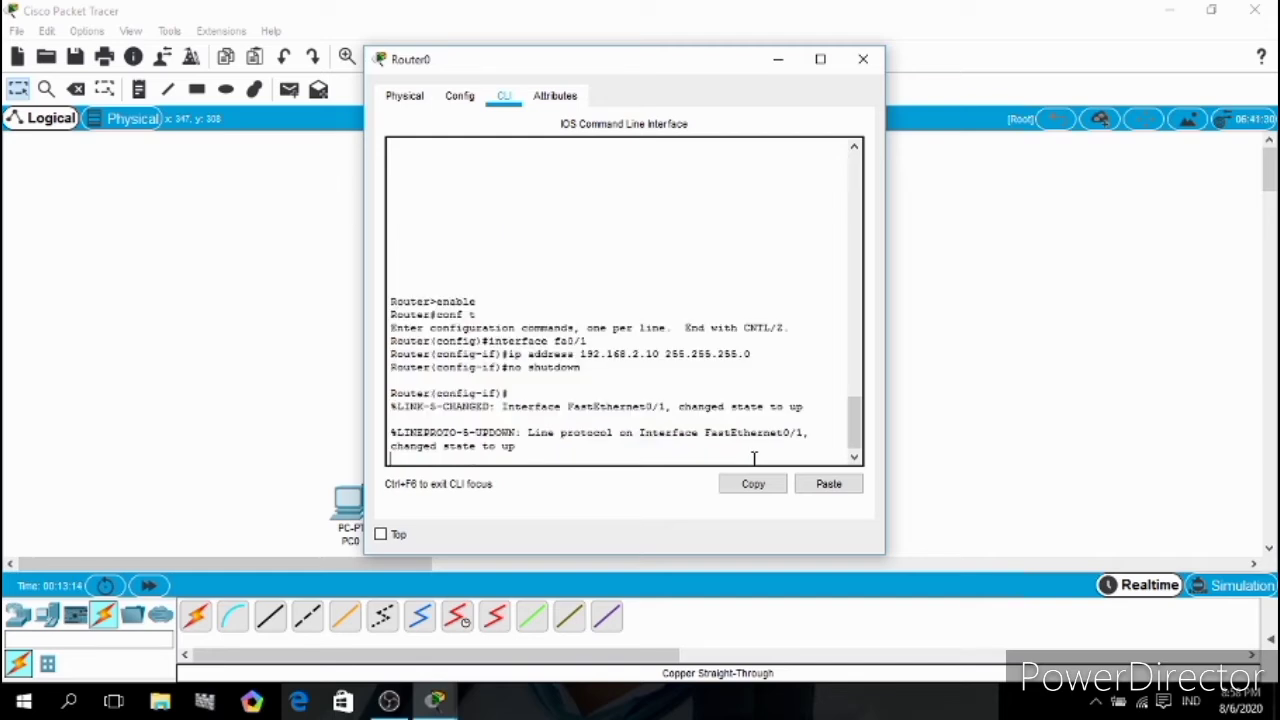
key("Return")
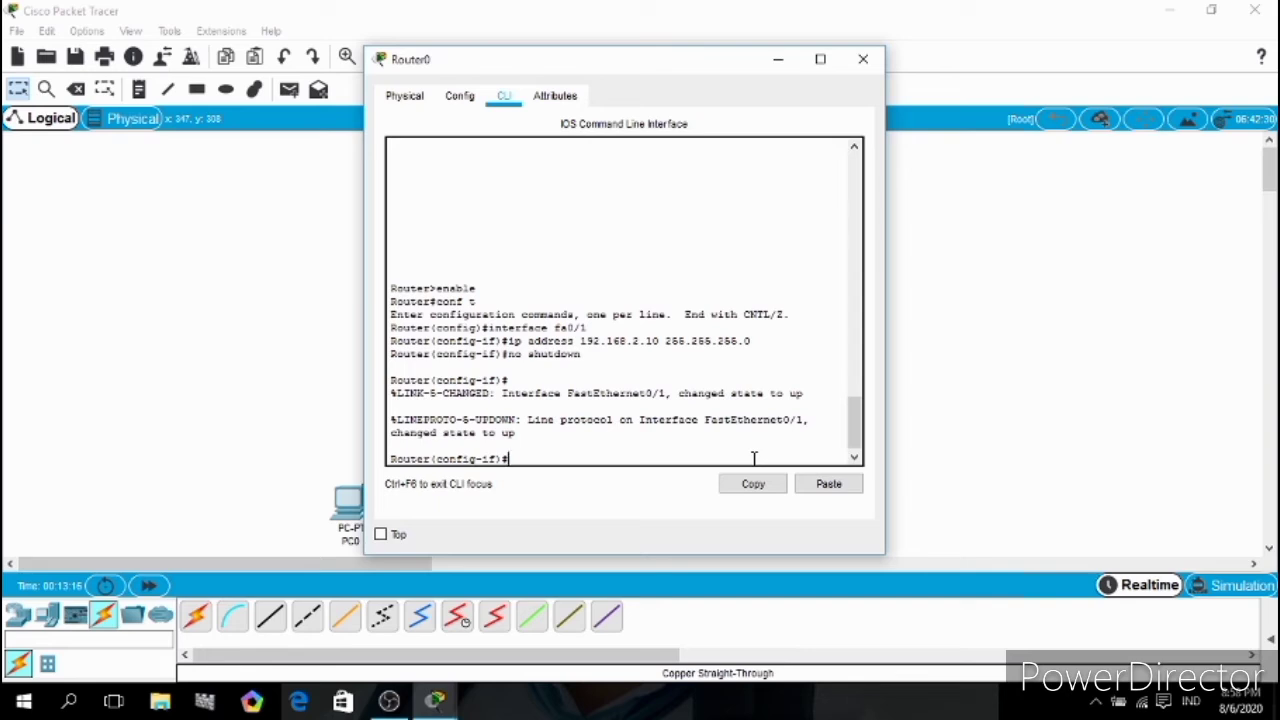
- Leave interface and global configuration mode on Router0 and save the fa0/1 configuration with write
type("exit")
key("Return")
type("exi")
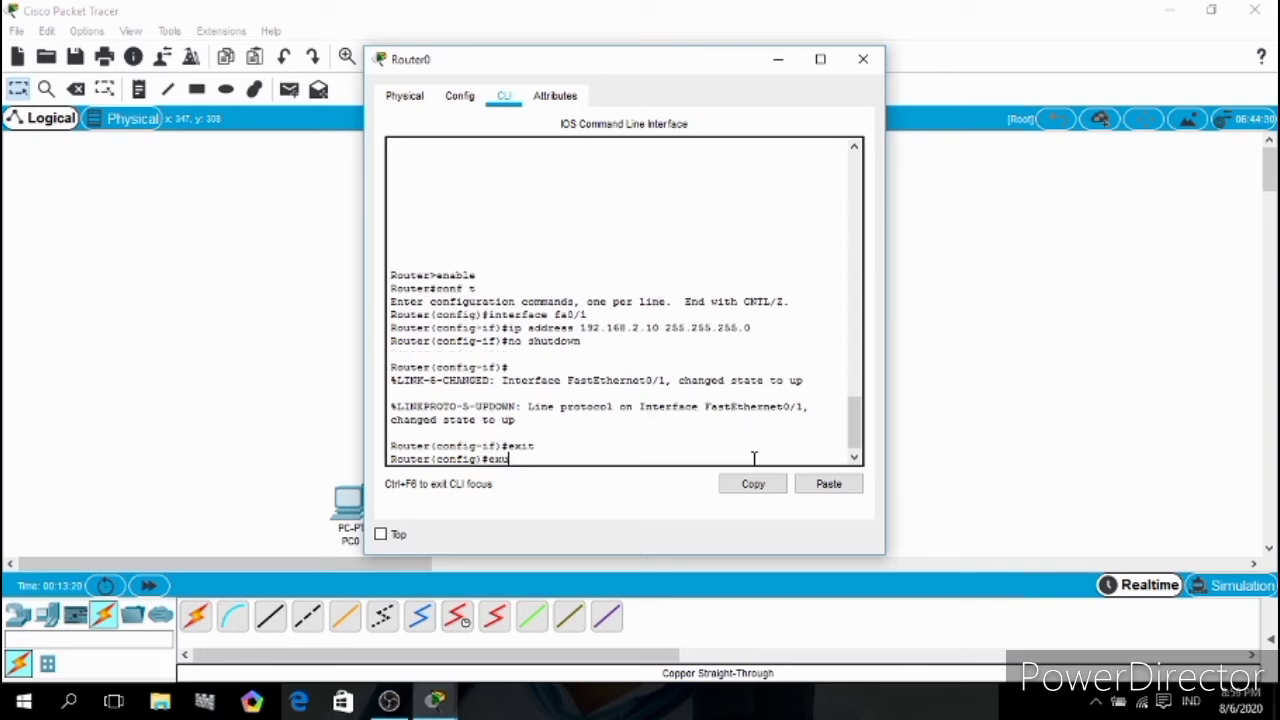
type("t")
key("Return")
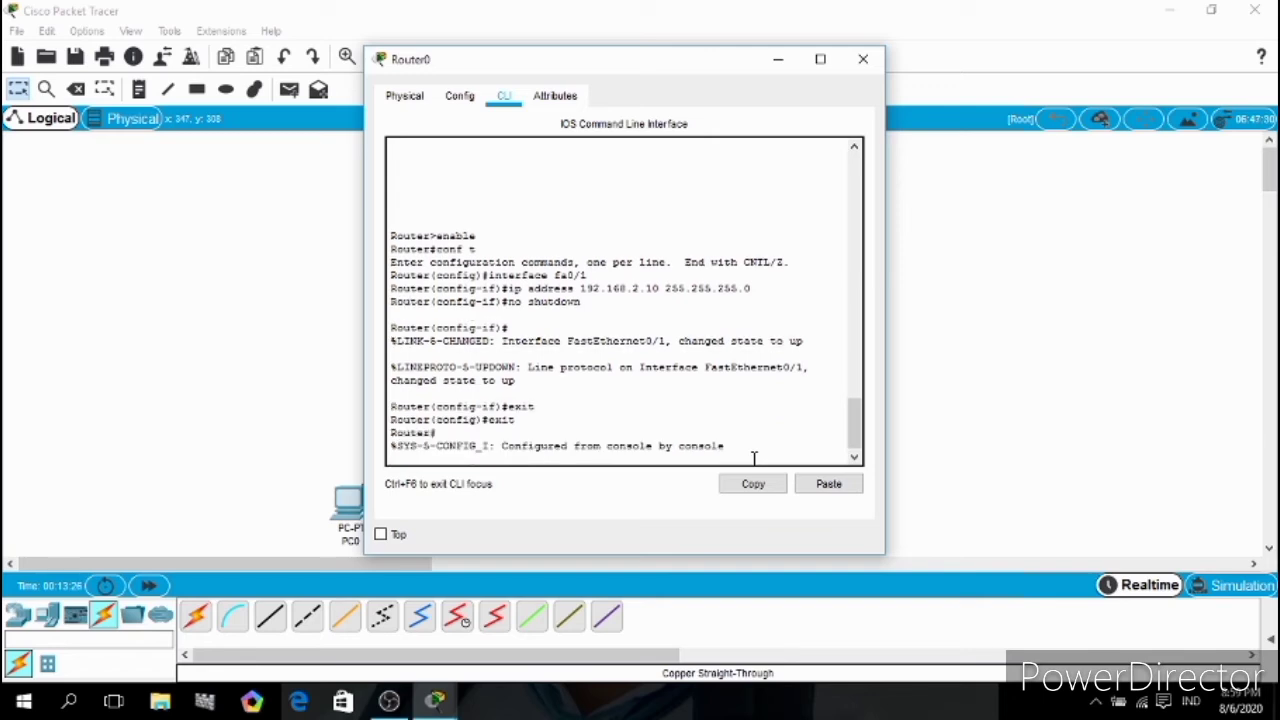
type("write")
key("Return")
- Log out of Router0's console with exit and close the router's window
type("exit")
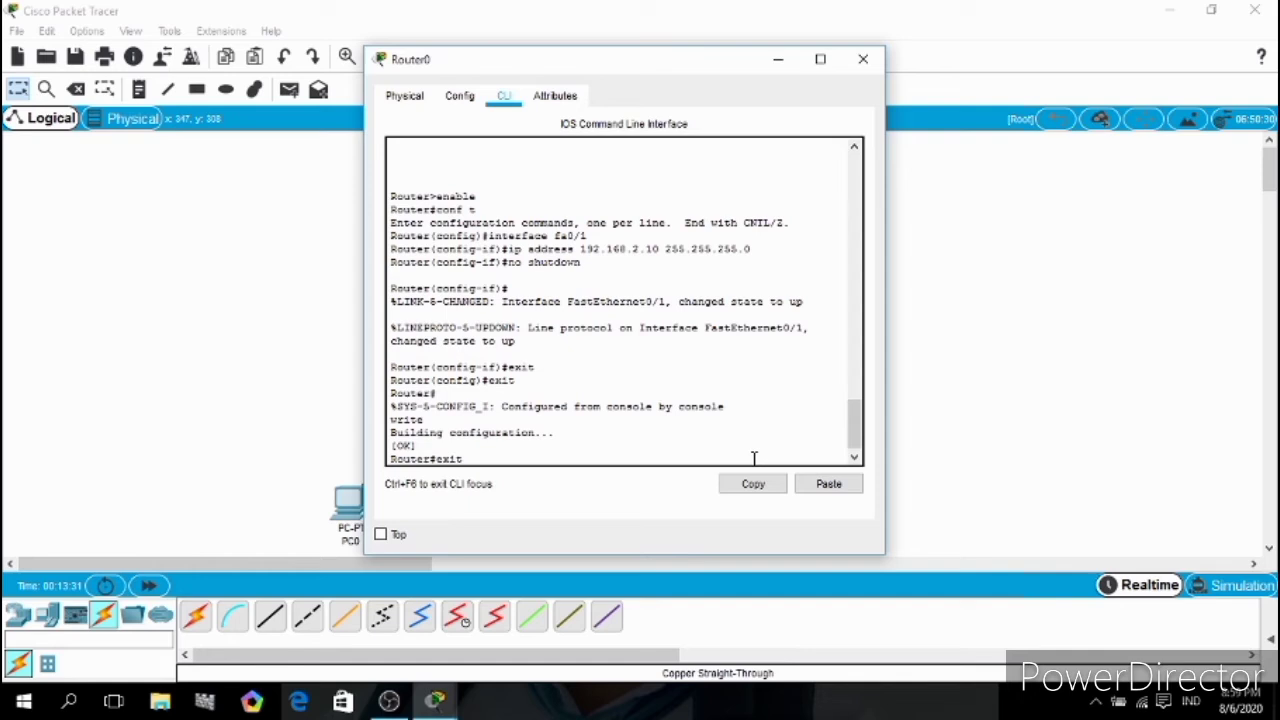
key("Return")
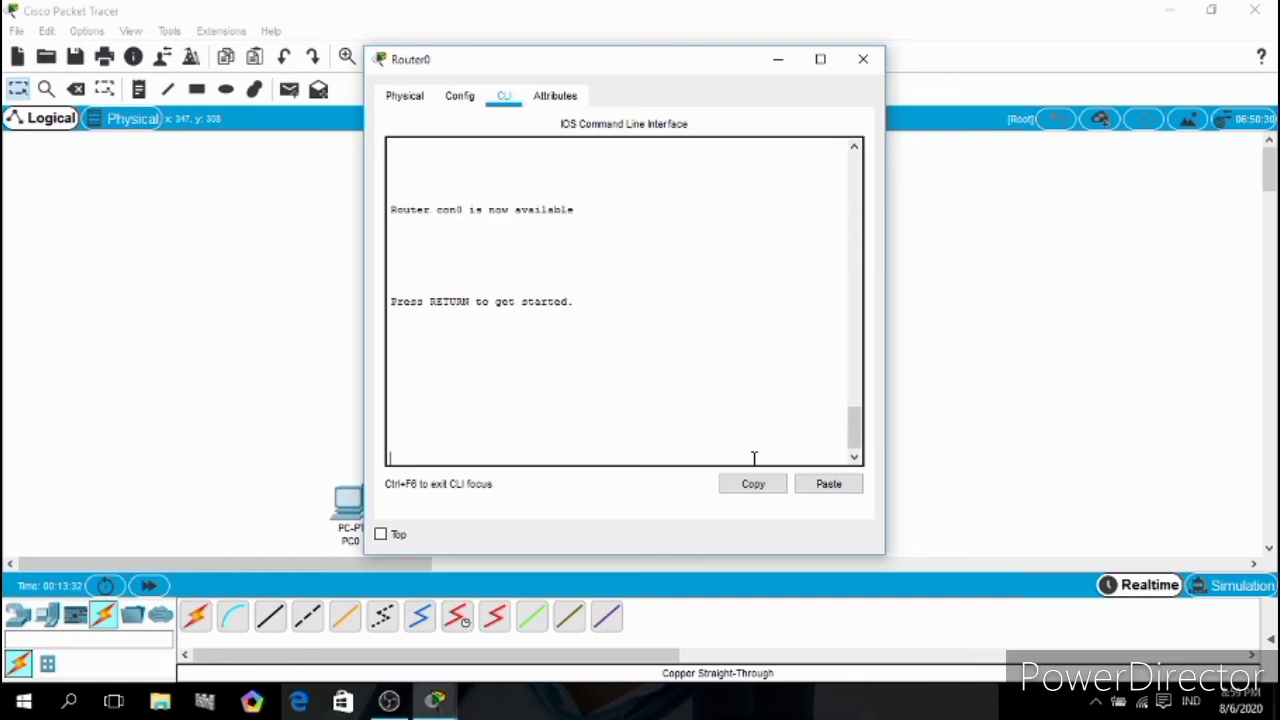
left_click(866, 63)
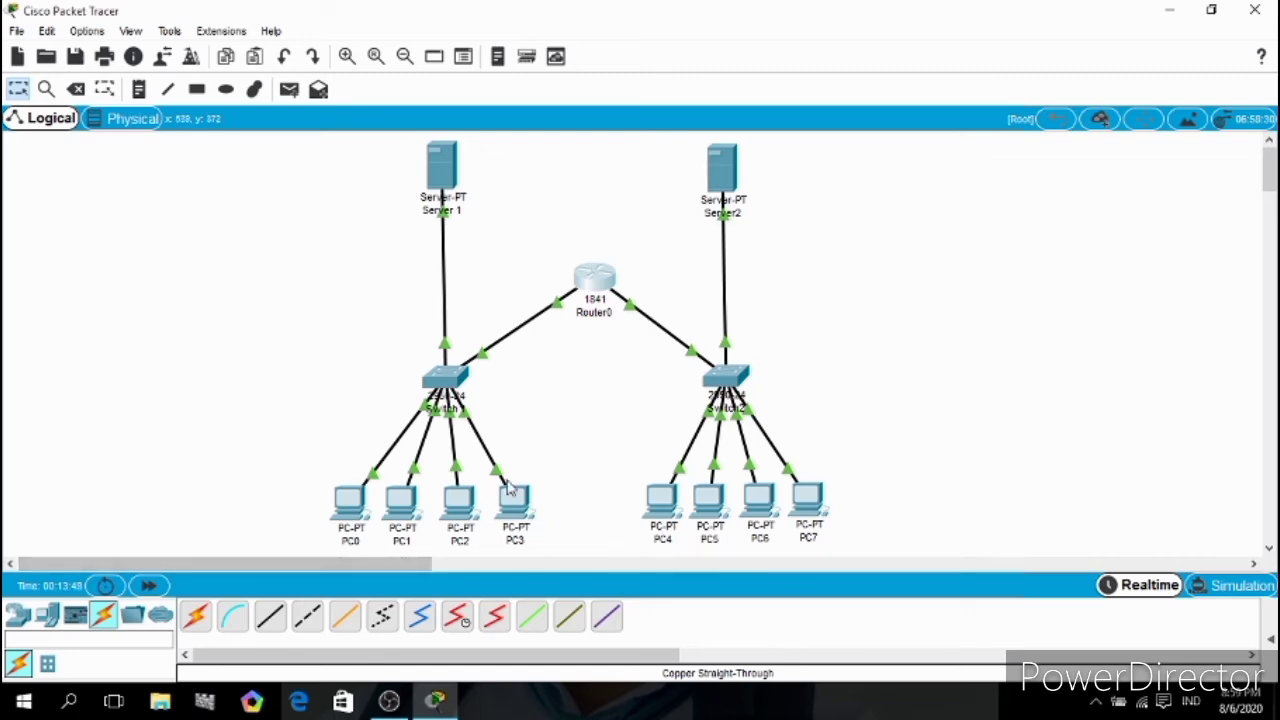
- Set PC0's IPv4 configuration to DHCP and close its window
left_click(349, 503)
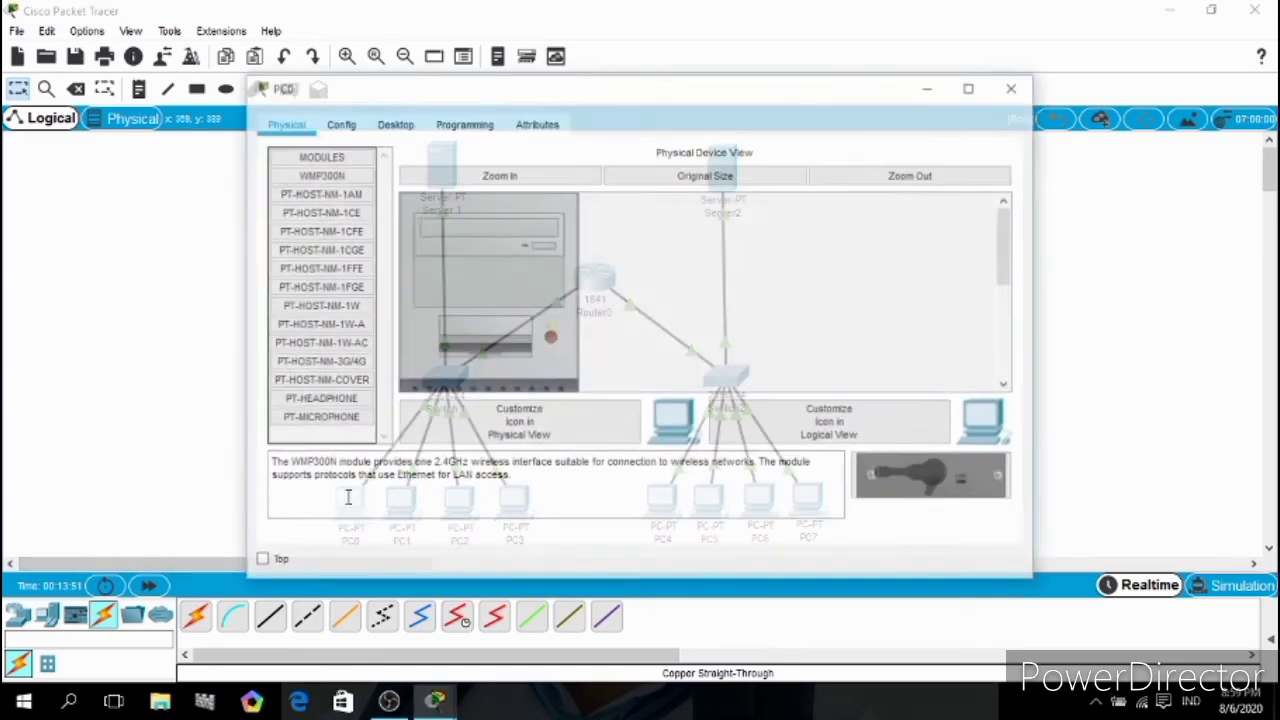
left_click(400, 123)
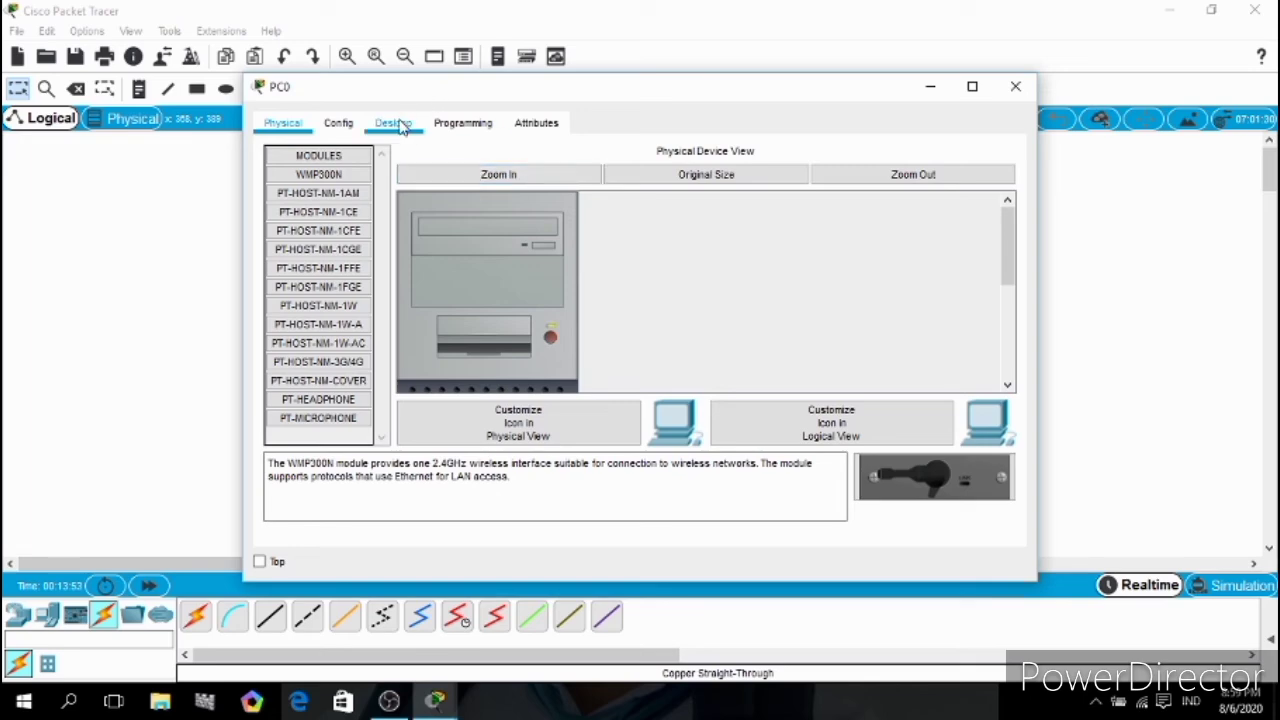
left_click(306, 245)
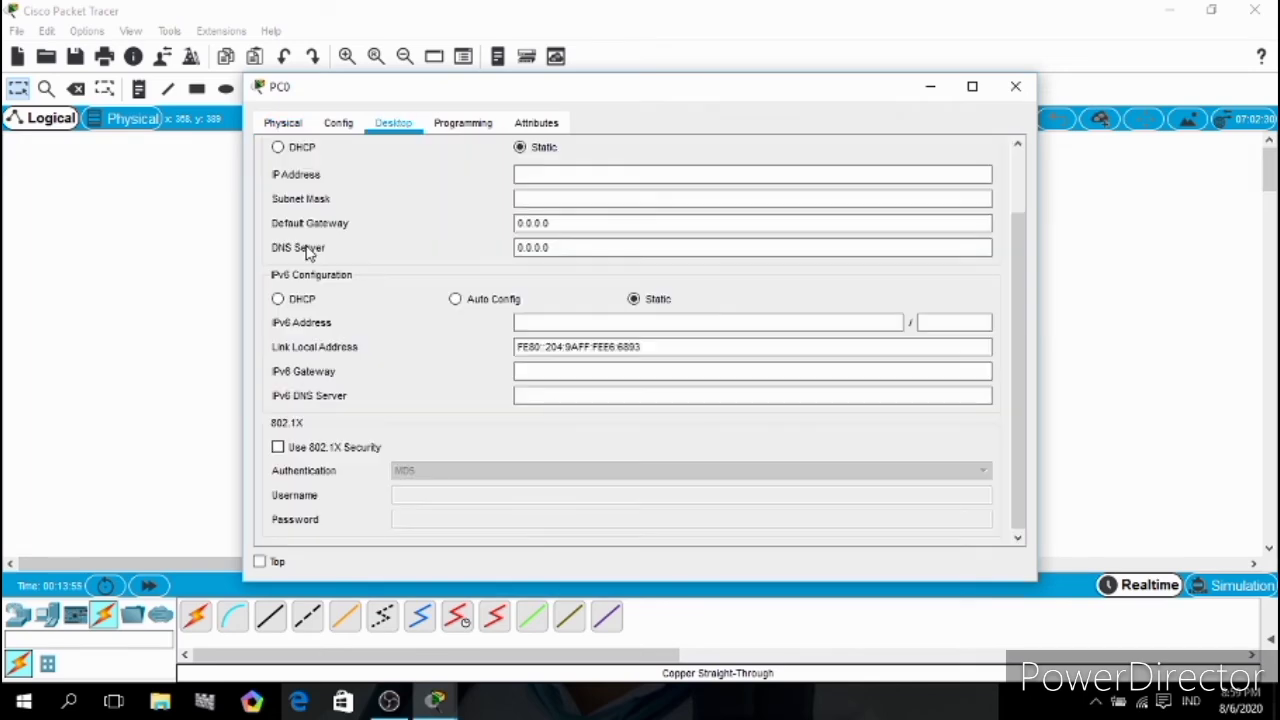
left_click(278, 147)
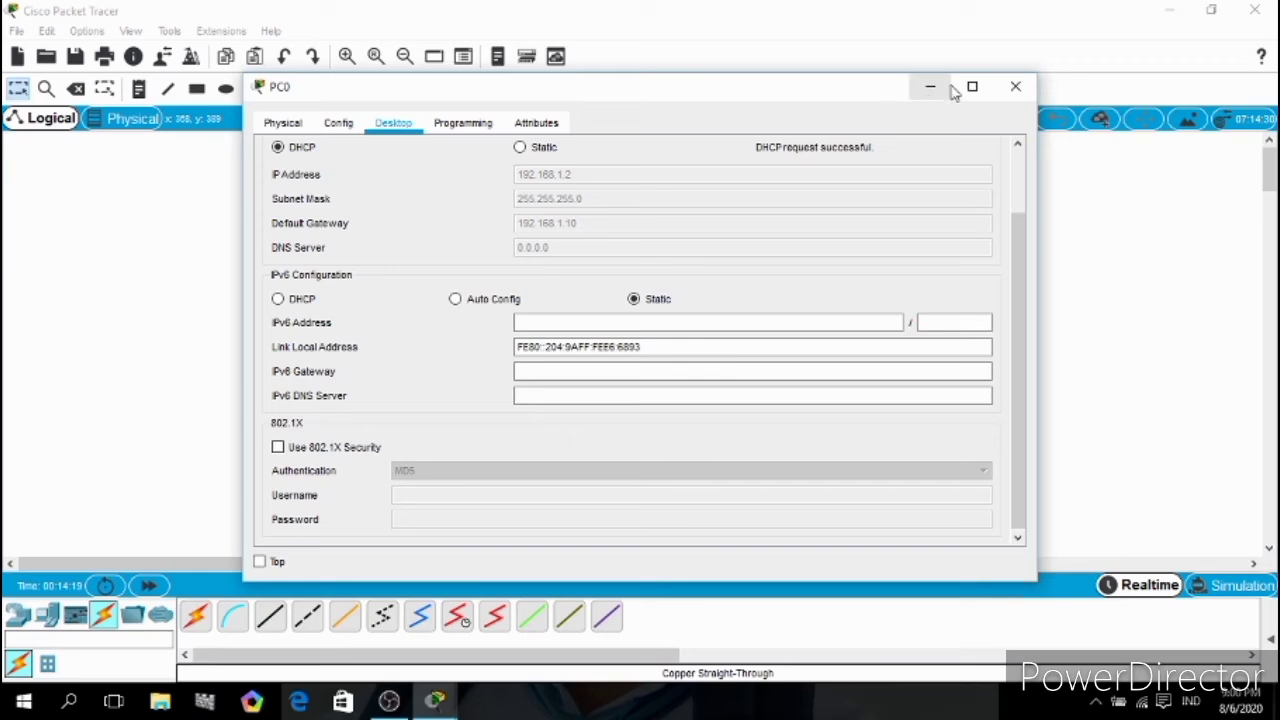
left_click(1007, 90)
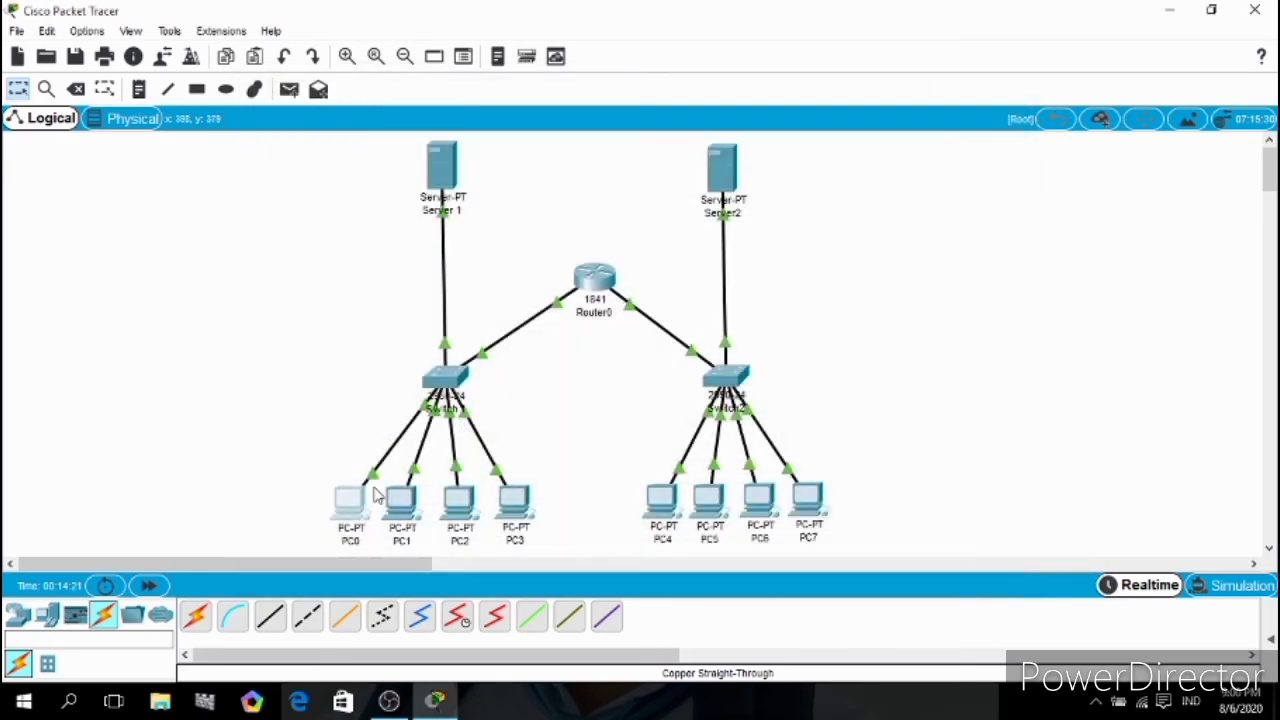
- Set PC1's IPv4 configuration to DHCP and close its window
left_click(400, 500)
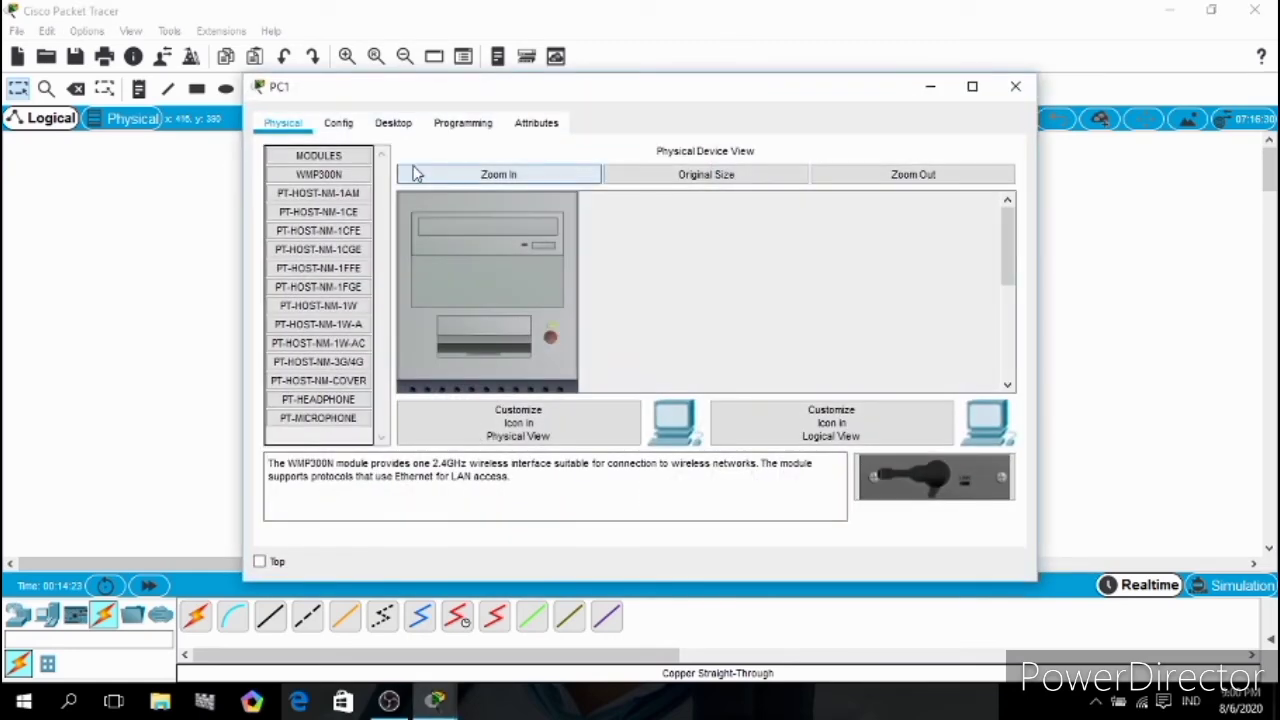
left_click(396, 123)
left_click(349, 216)
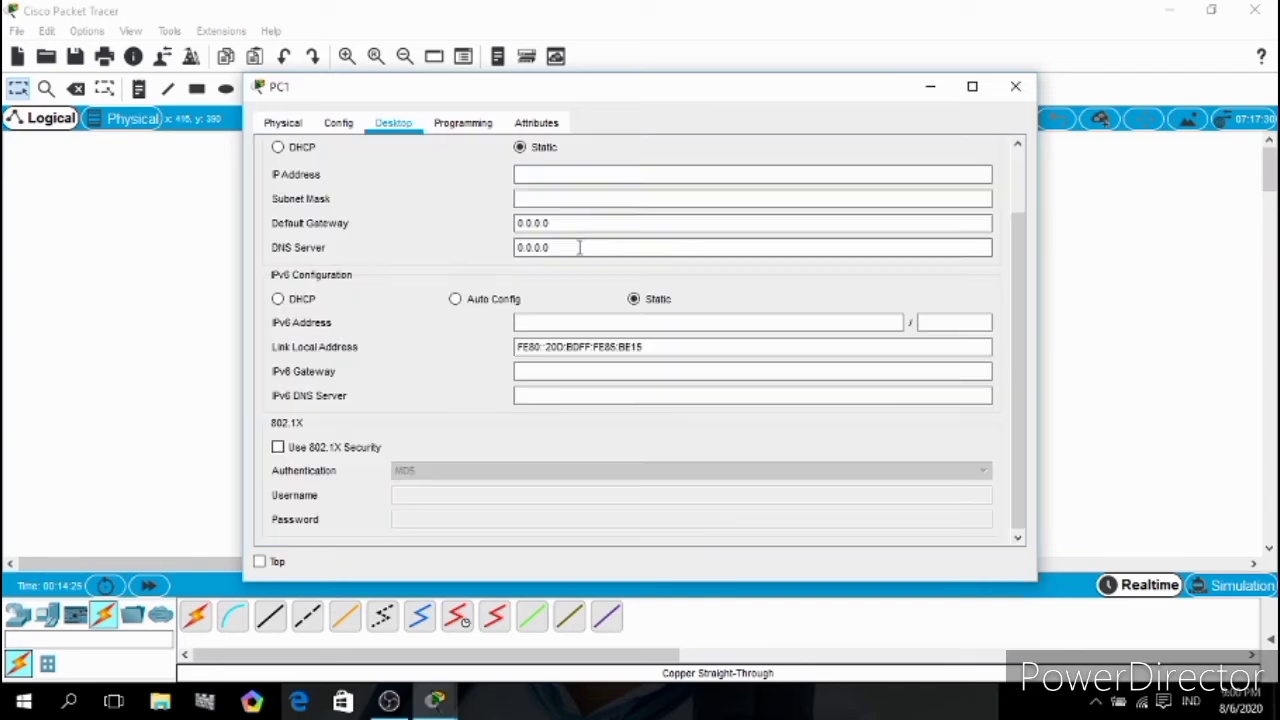
left_click(278, 147)
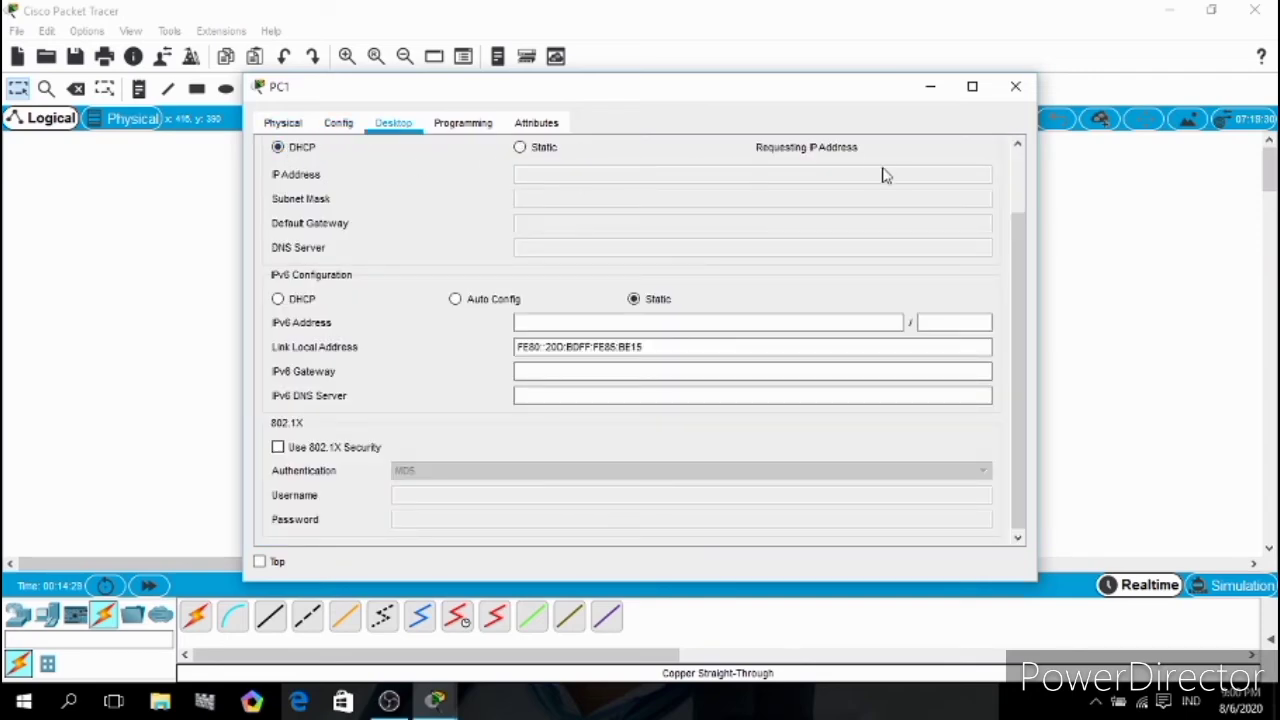
left_click(1016, 88)
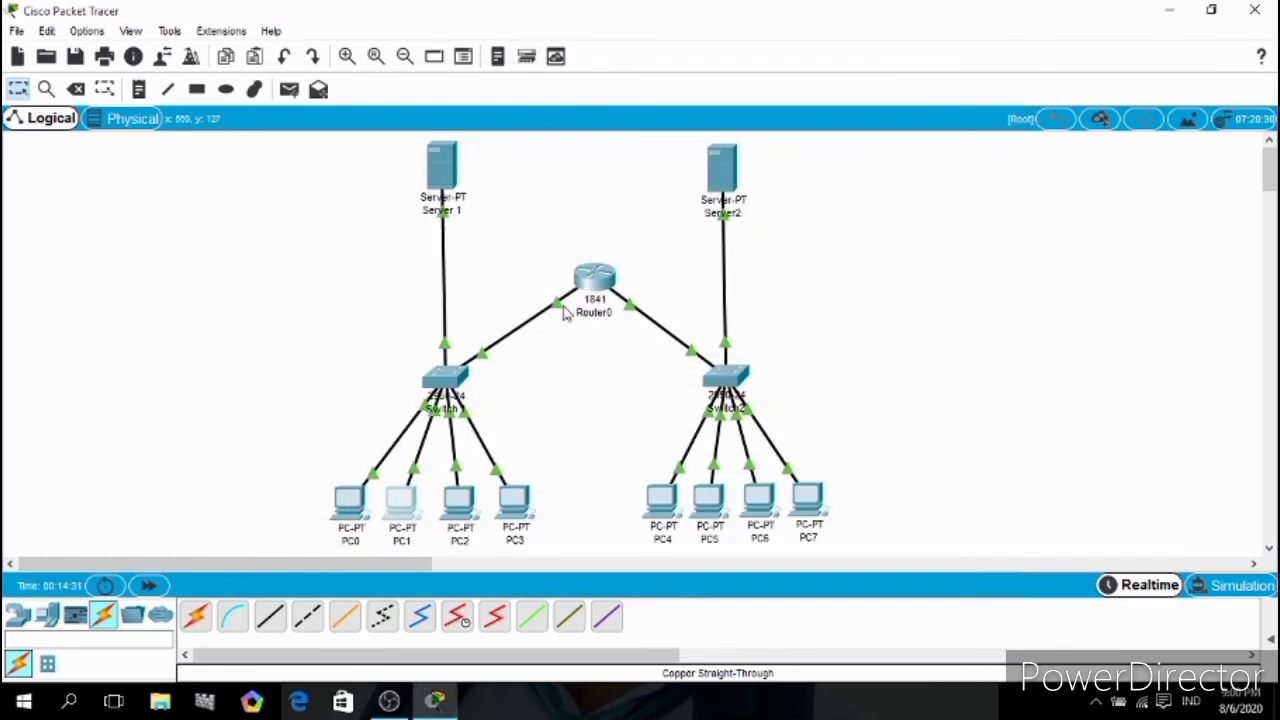
- Set PC2's IPv4 configuration to DHCP and close its window
left_click(455, 505)
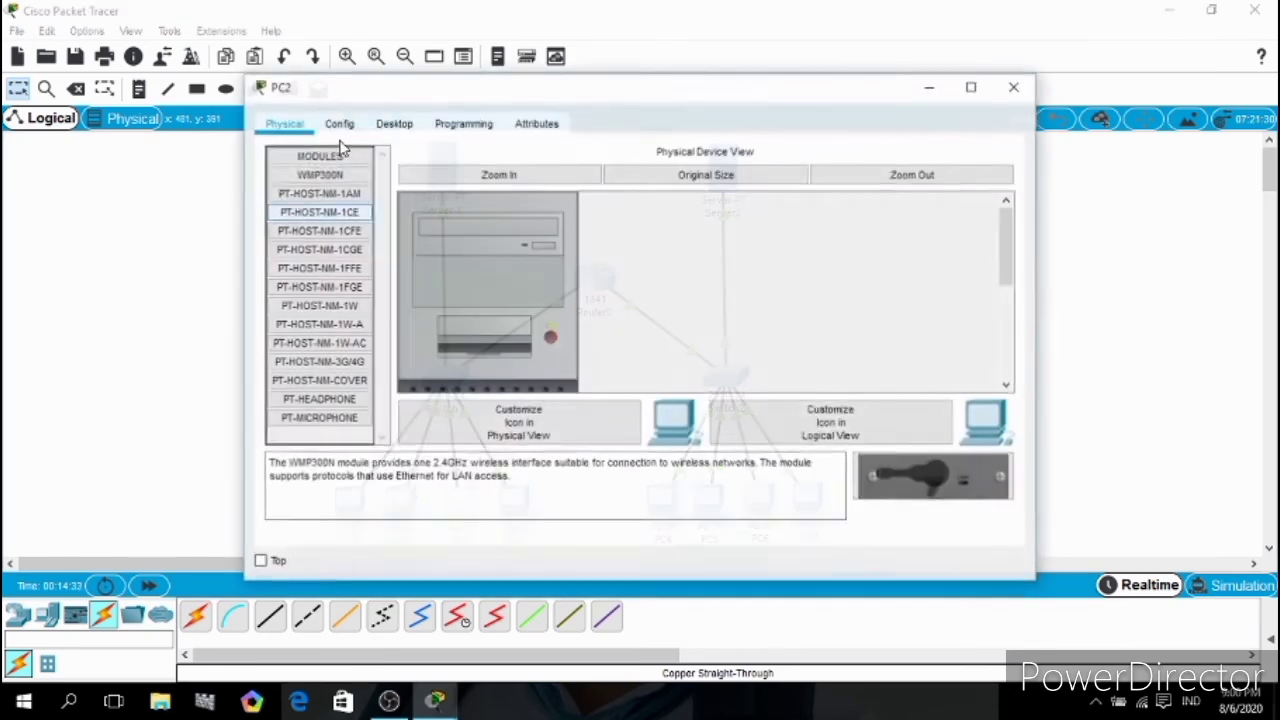
left_click(396, 123)
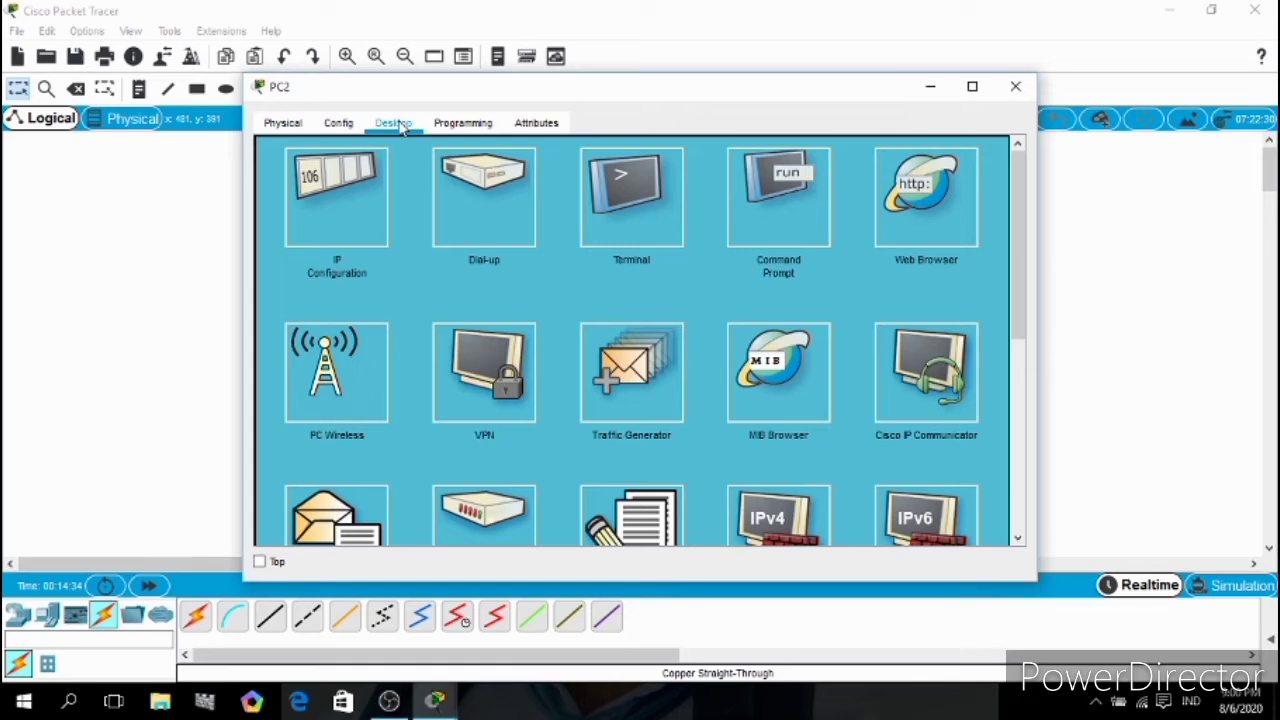
left_click(342, 190)
left_click(530, 172)
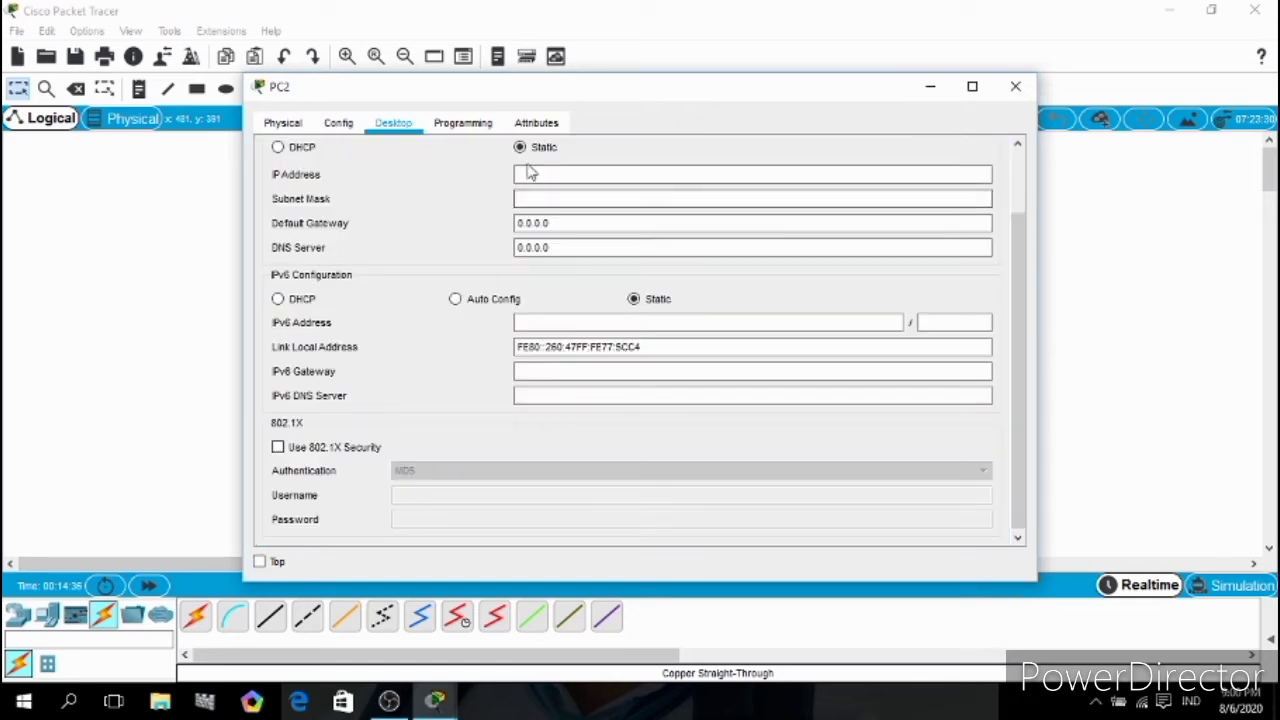
left_click(277, 148)
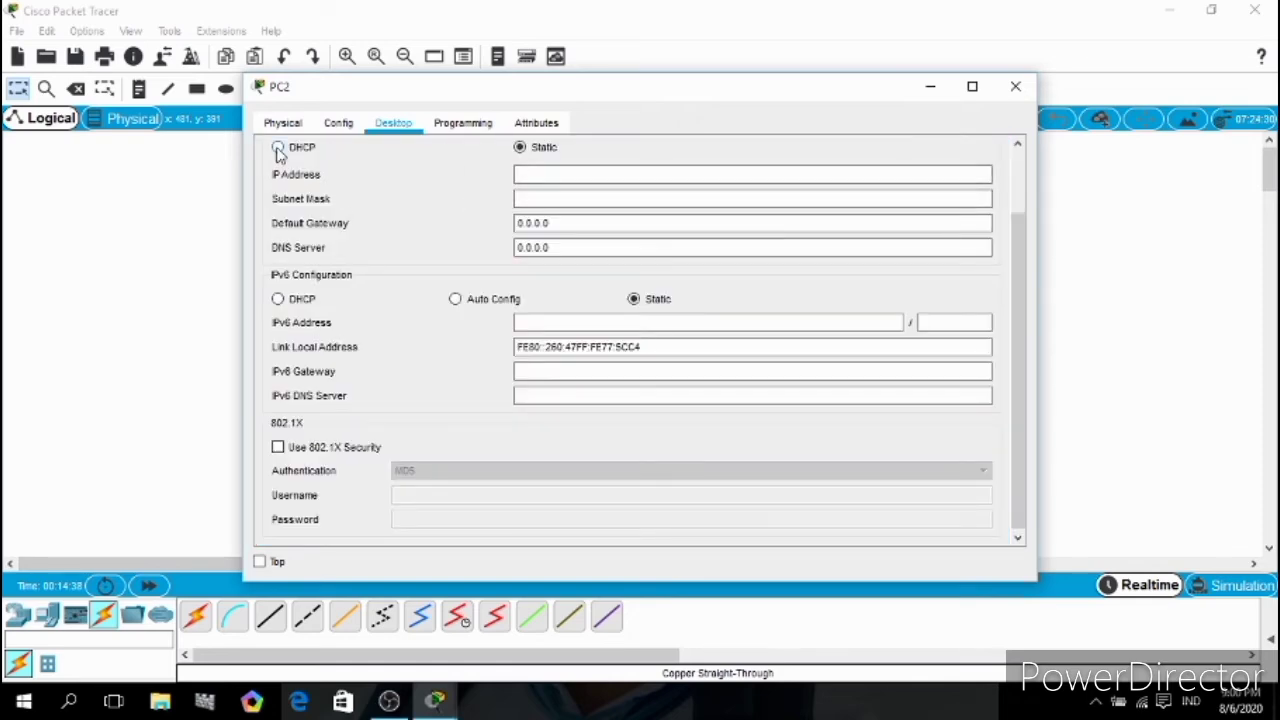
left_click(1015, 87)
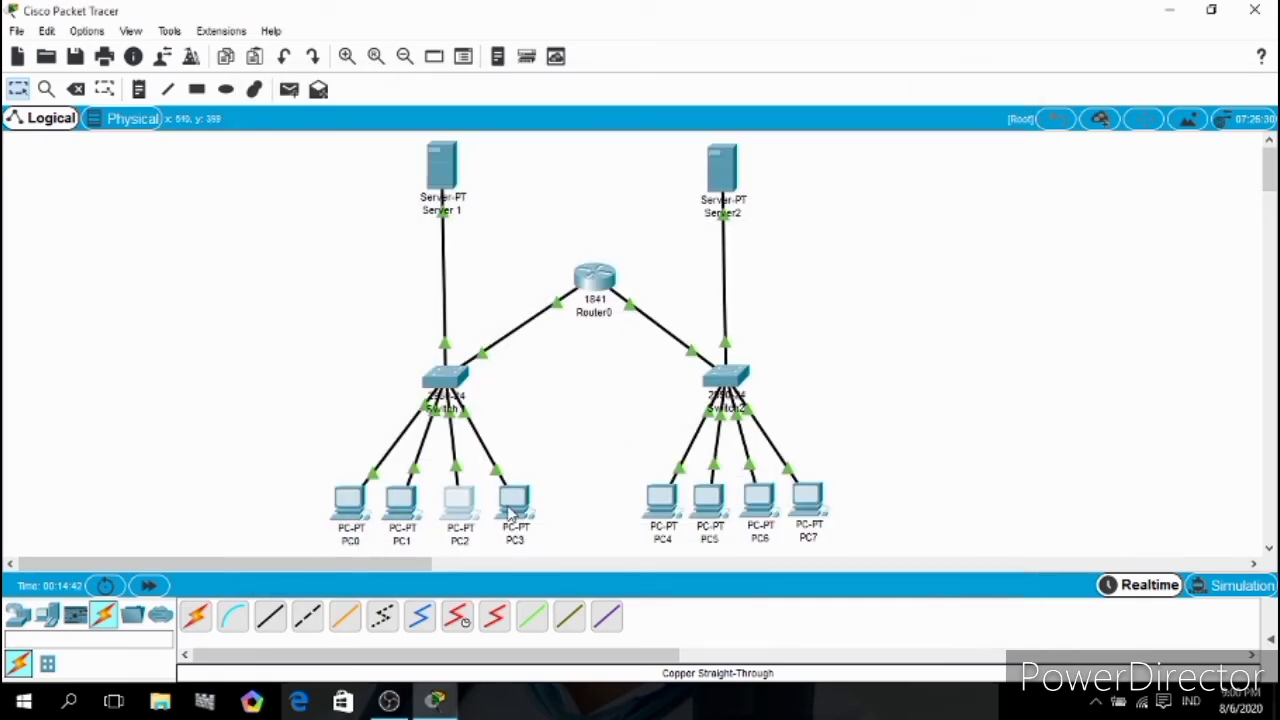
- Set PC3's IPv4 configuration to DHCP and close its window
left_click(514, 500)
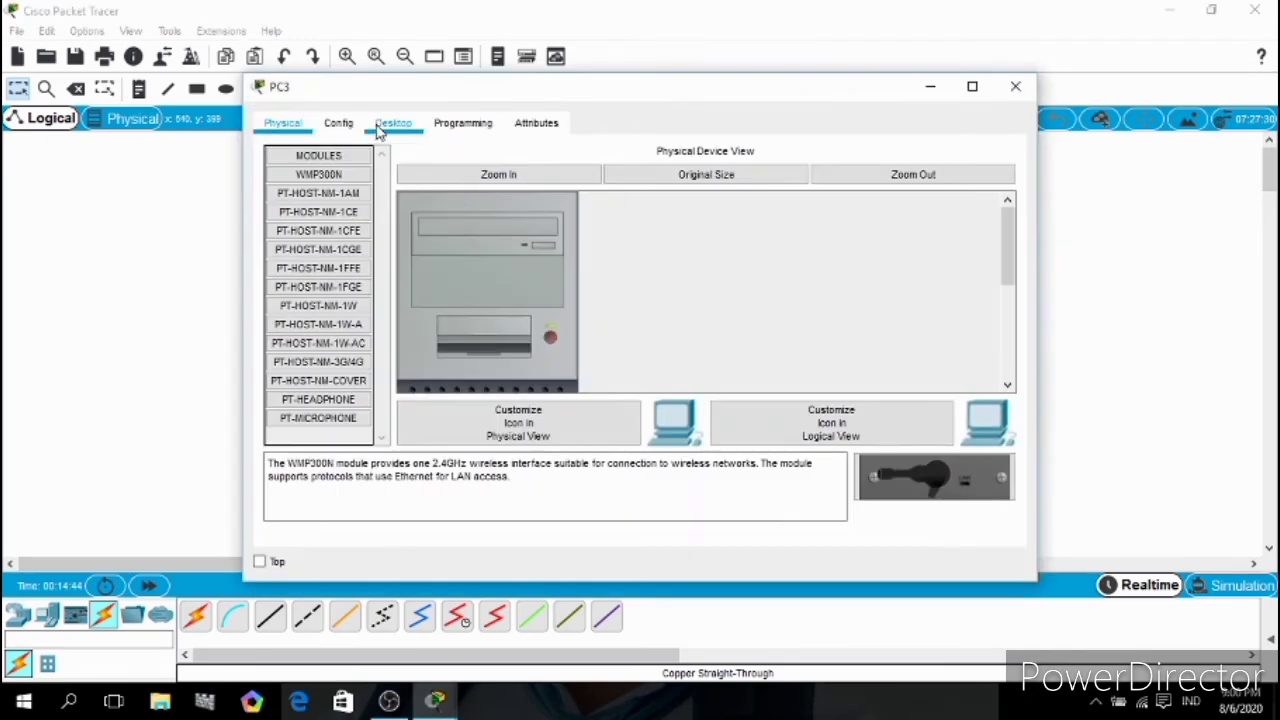
left_click(391, 123)
left_click(308, 182)
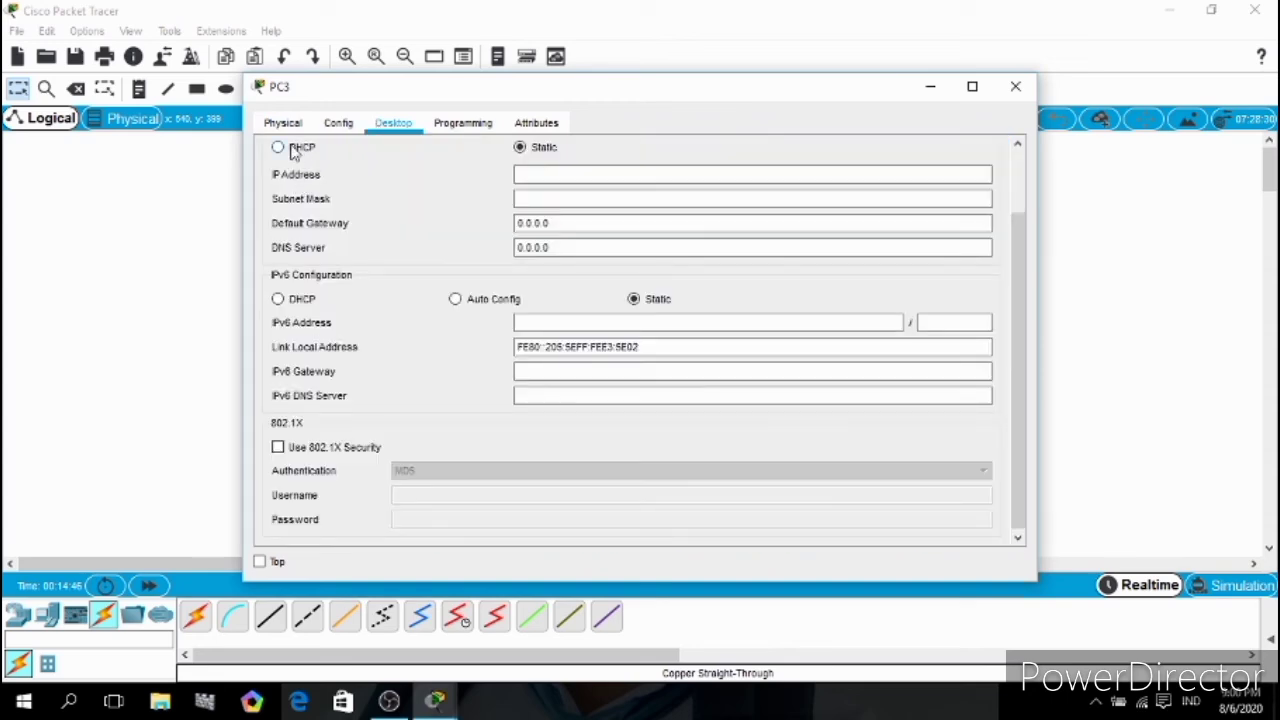
left_click(279, 147)
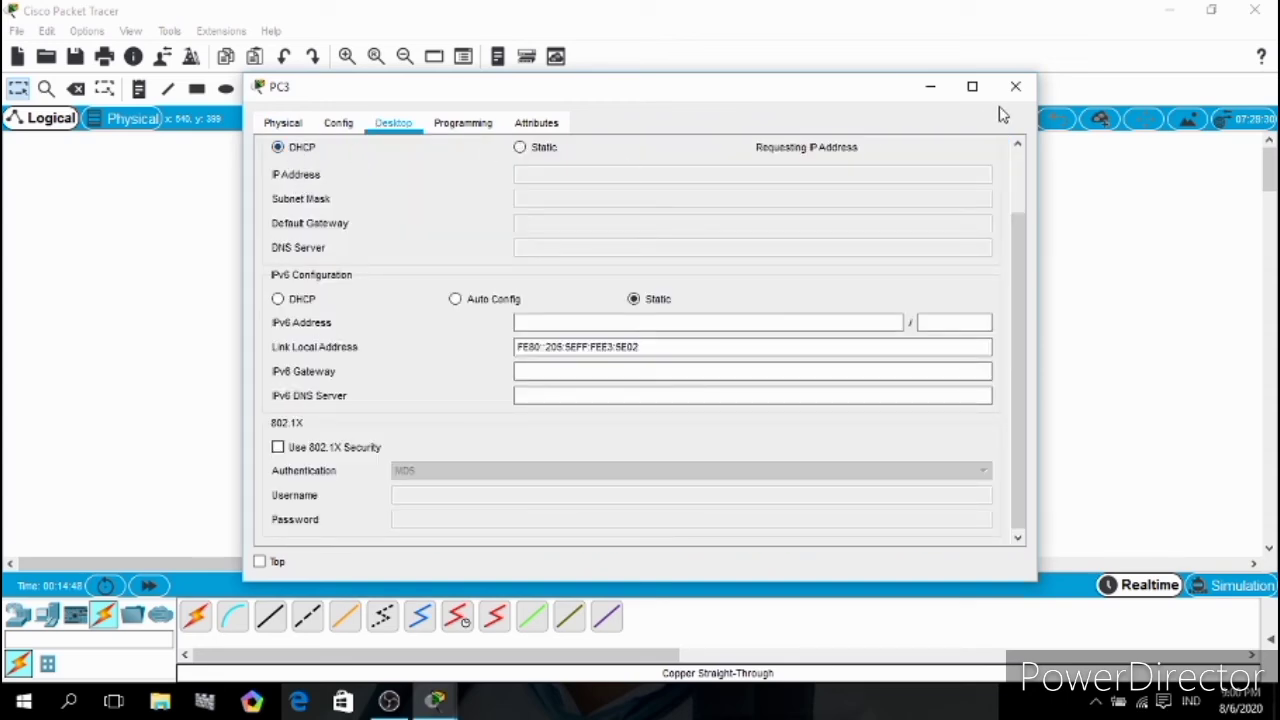
left_click(1015, 86)
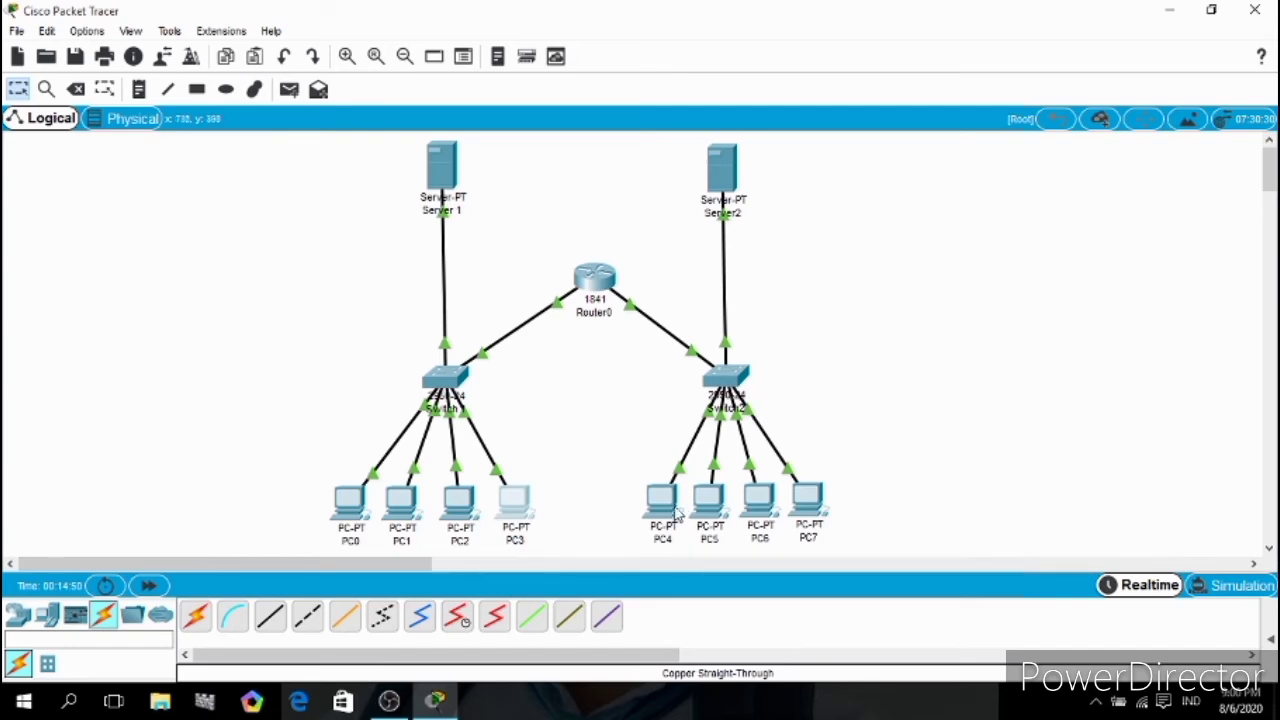
- Set PC4's IPv4 configuration to DHCP and close its window
left_click(676, 513)
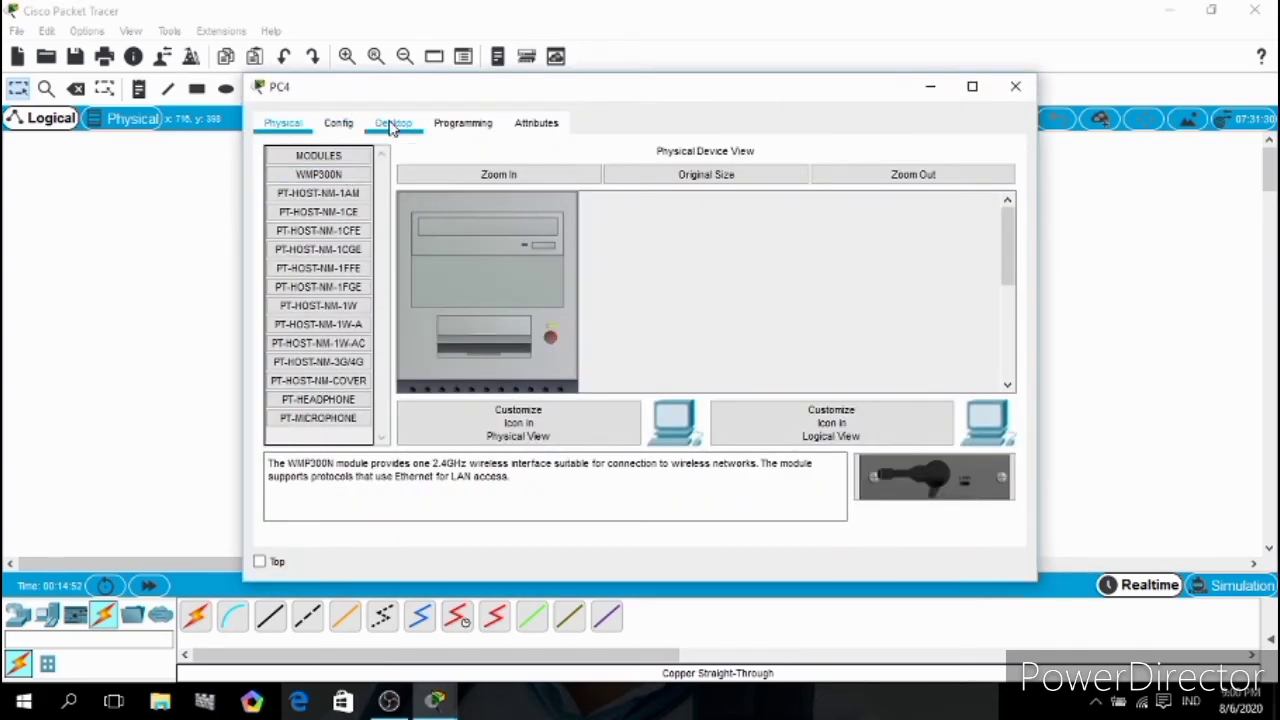
left_click(383, 132)
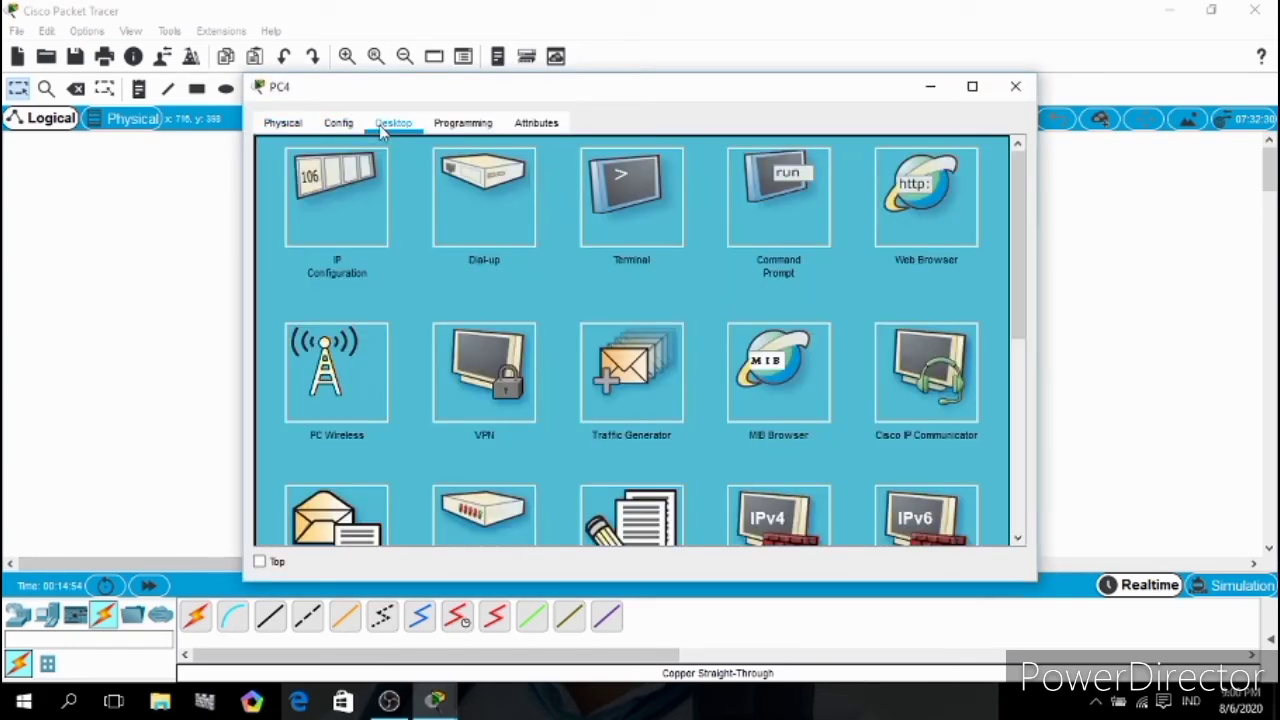
left_click(338, 190)
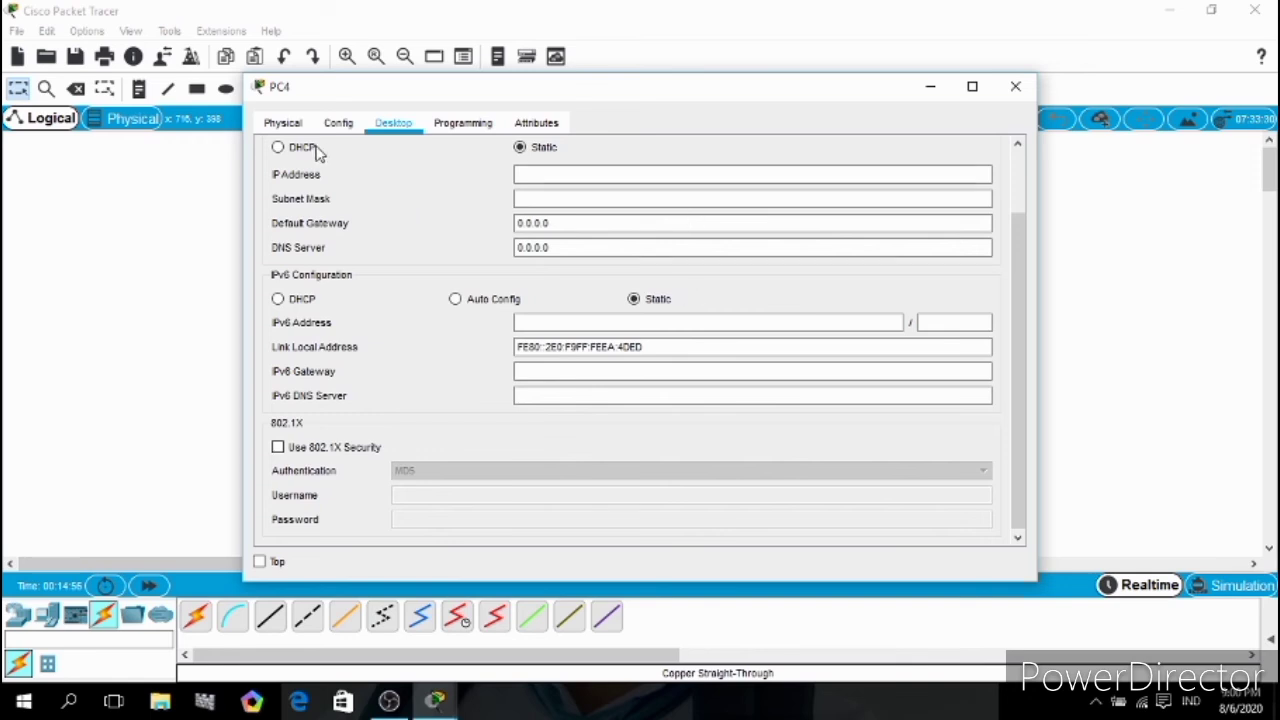
left_click(277, 147)
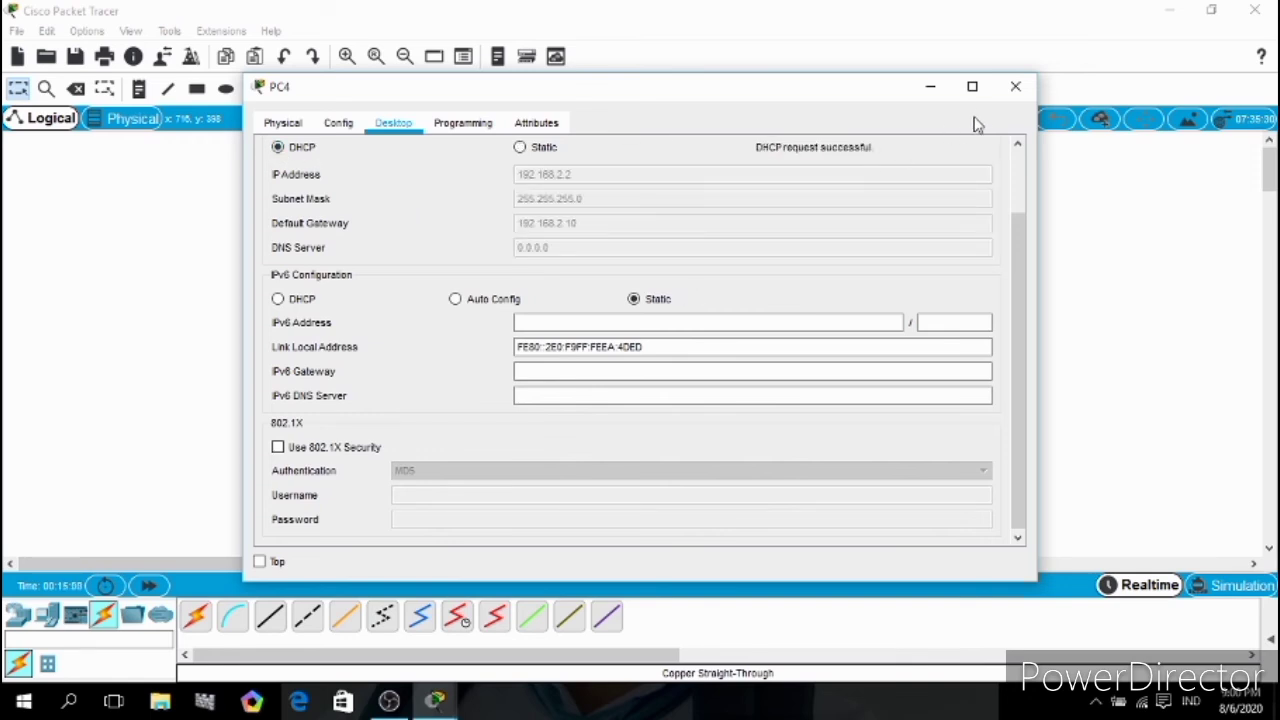
left_click(1018, 87)
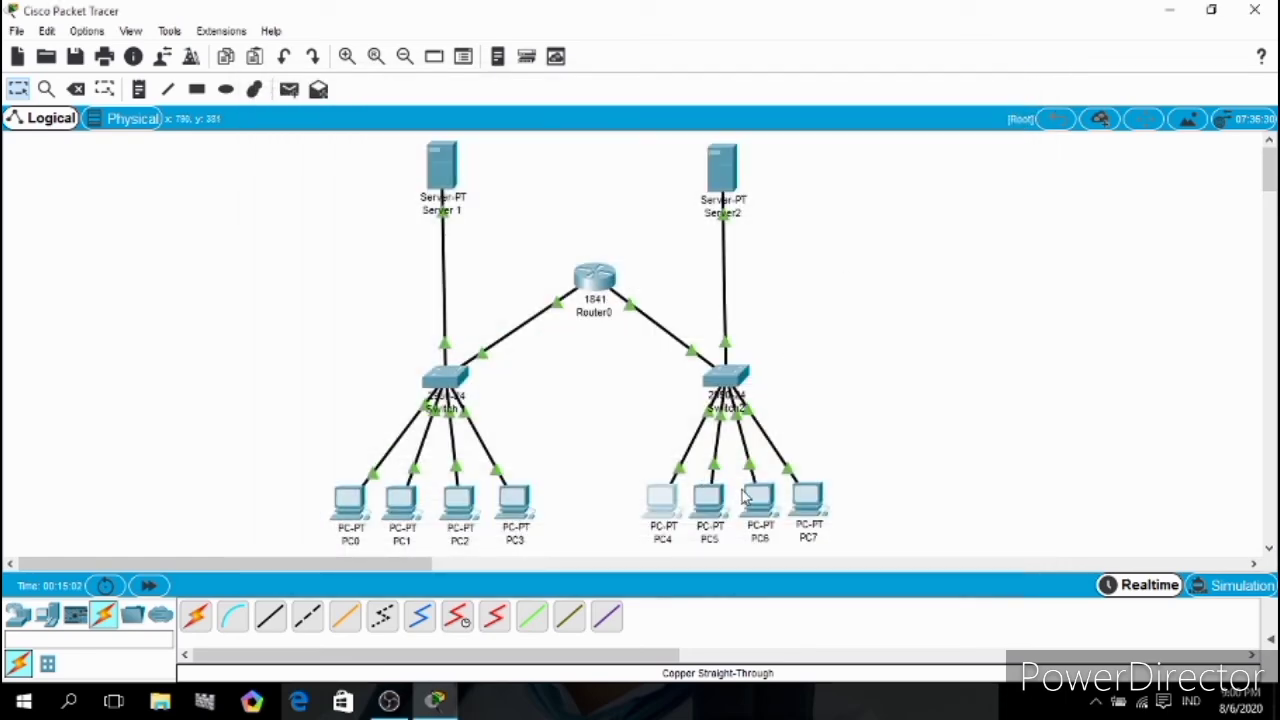
- Set PC5's IPv4 configuration to DHCP and close its window
left_click(710, 498)
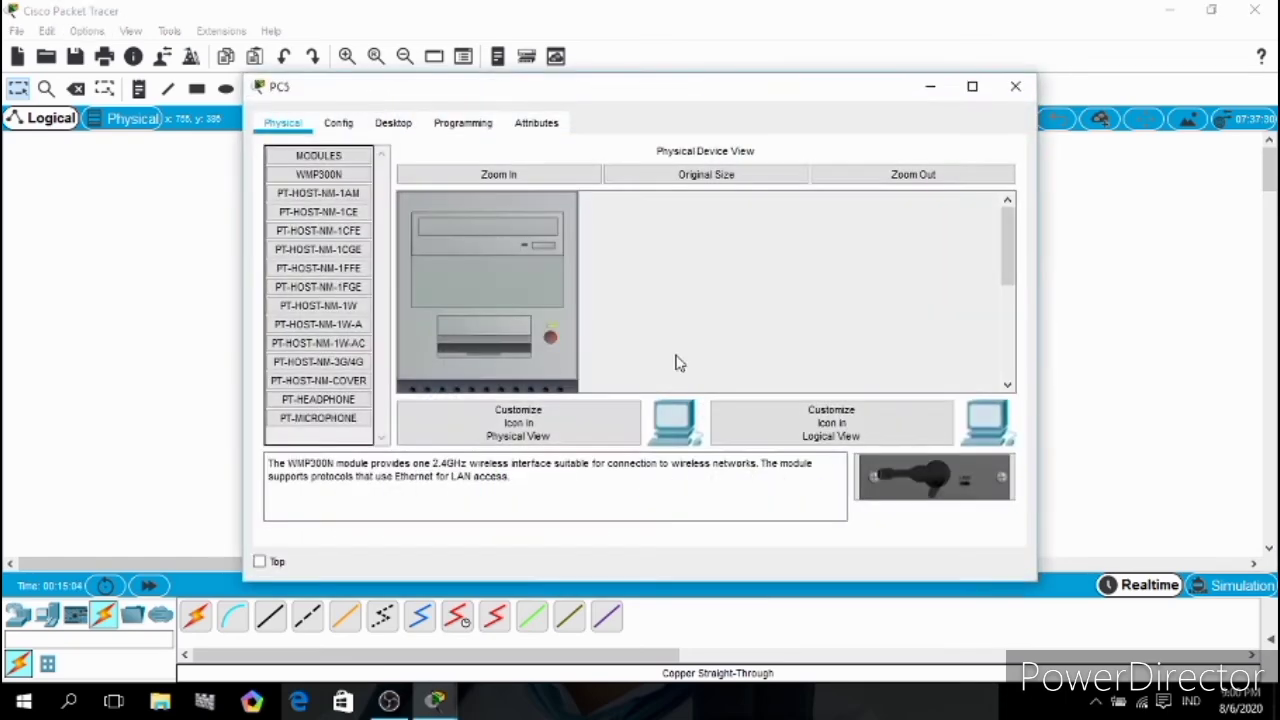
left_click(392, 127)
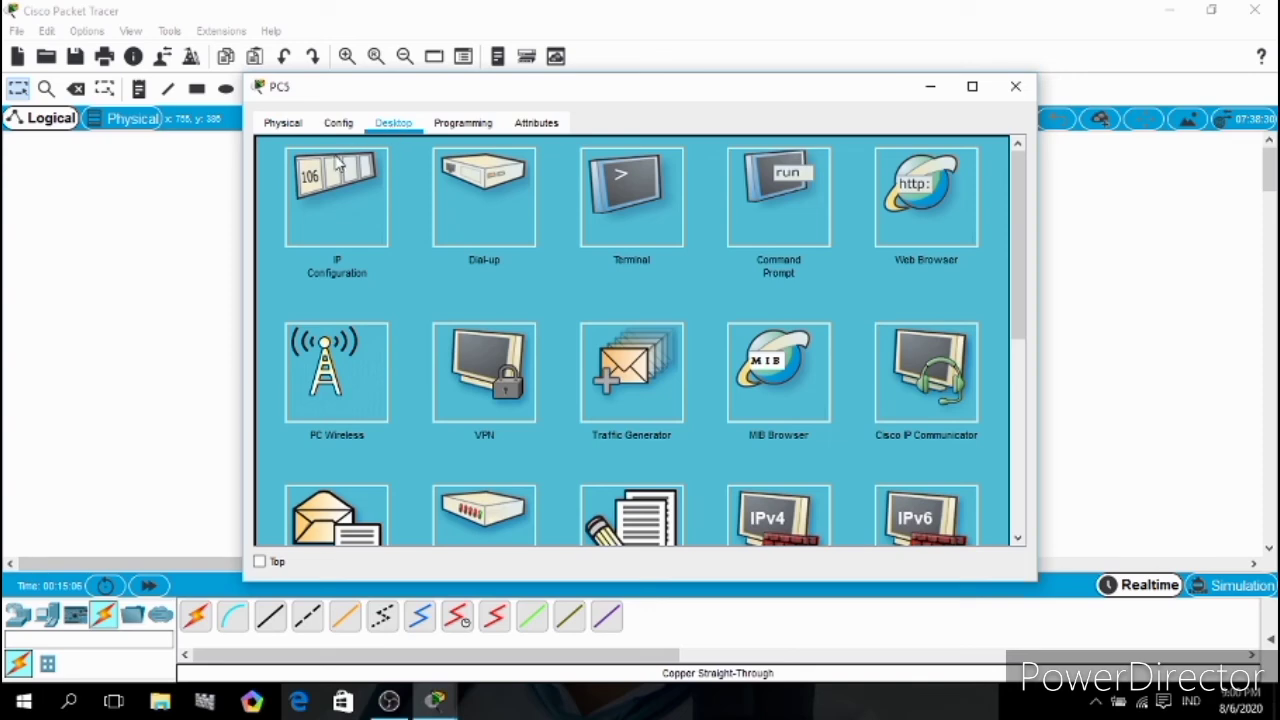
left_click(330, 208)
left_click(290, 150)
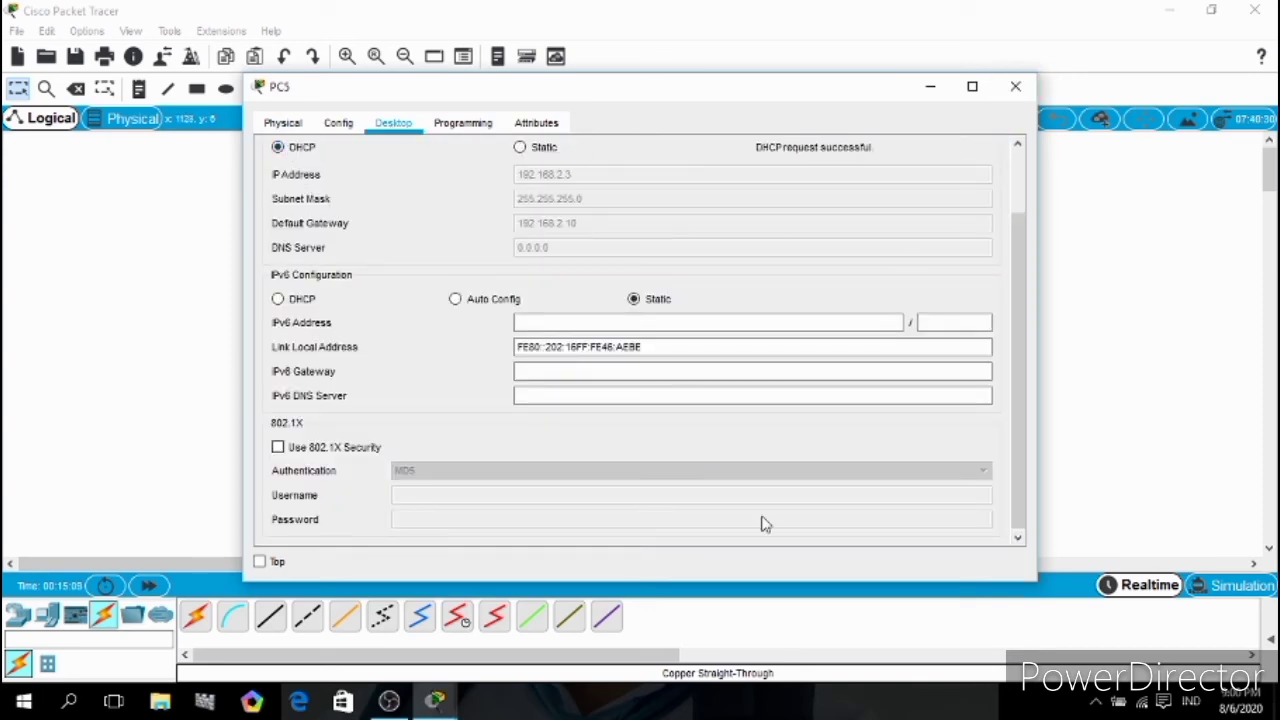
left_click(1015, 86)
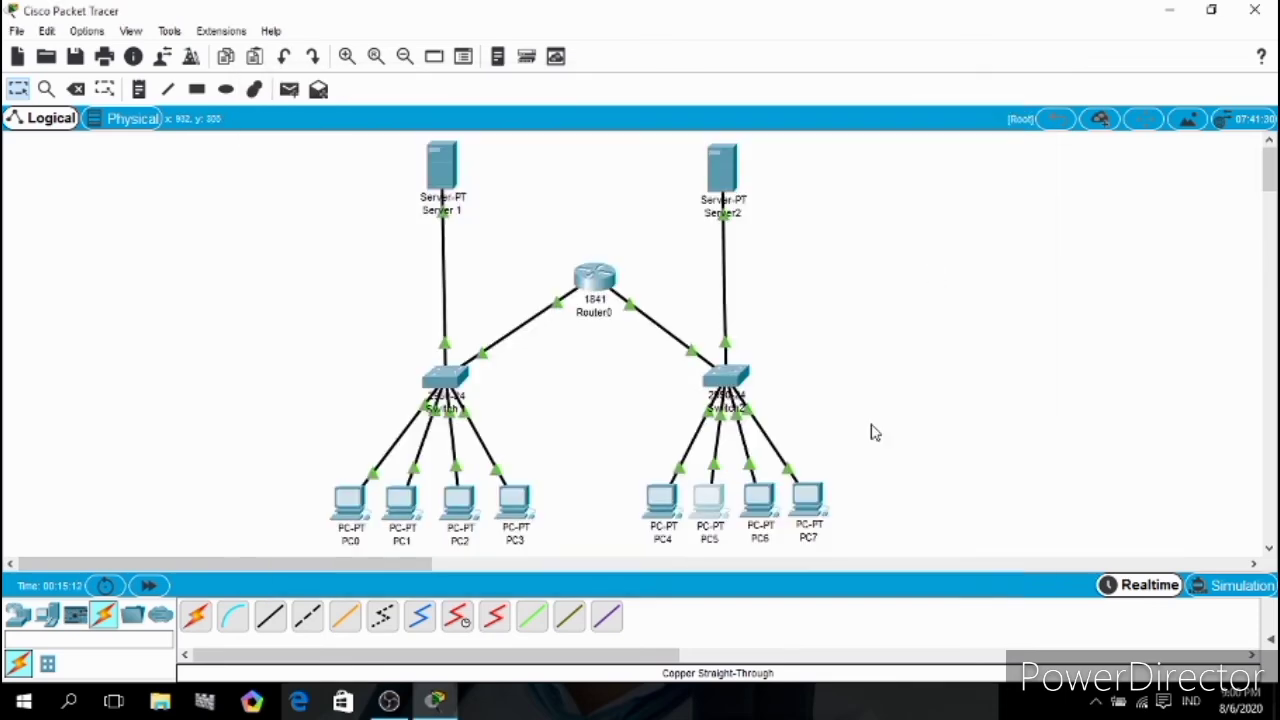
- Set PC6's IPv4 configuration to DHCP and close its window
left_click(755, 510)
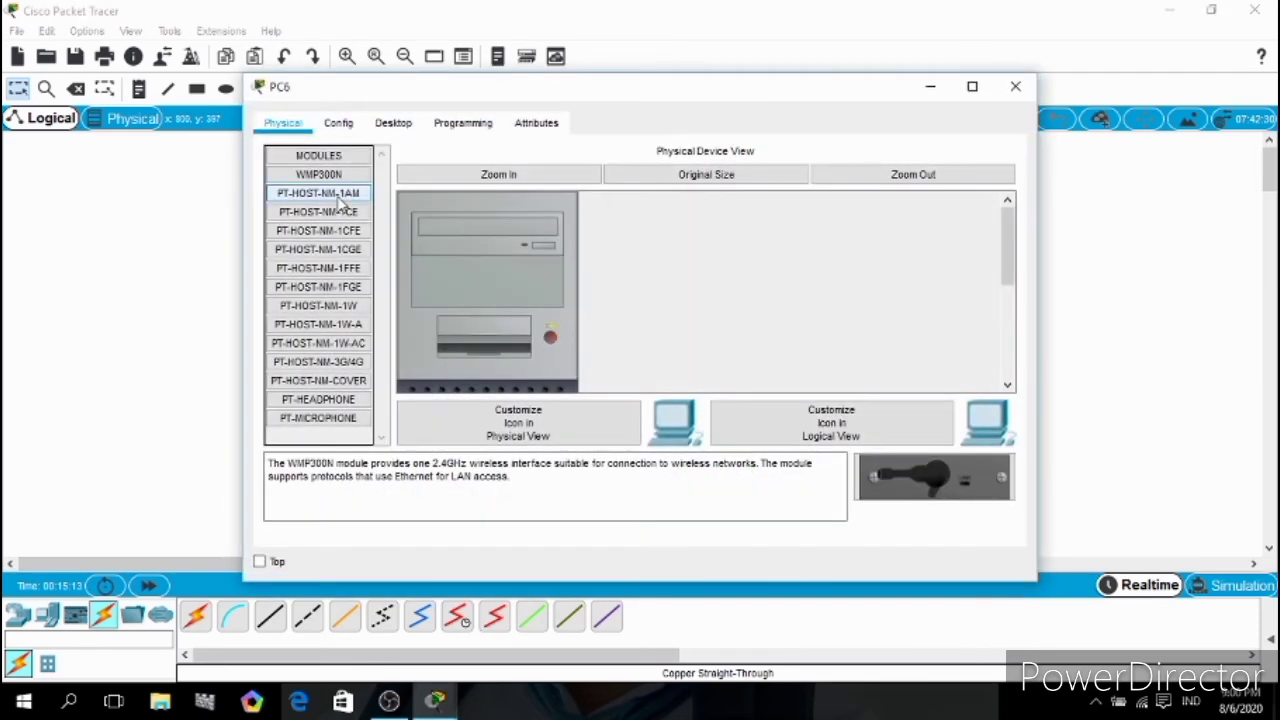
left_click(390, 128)
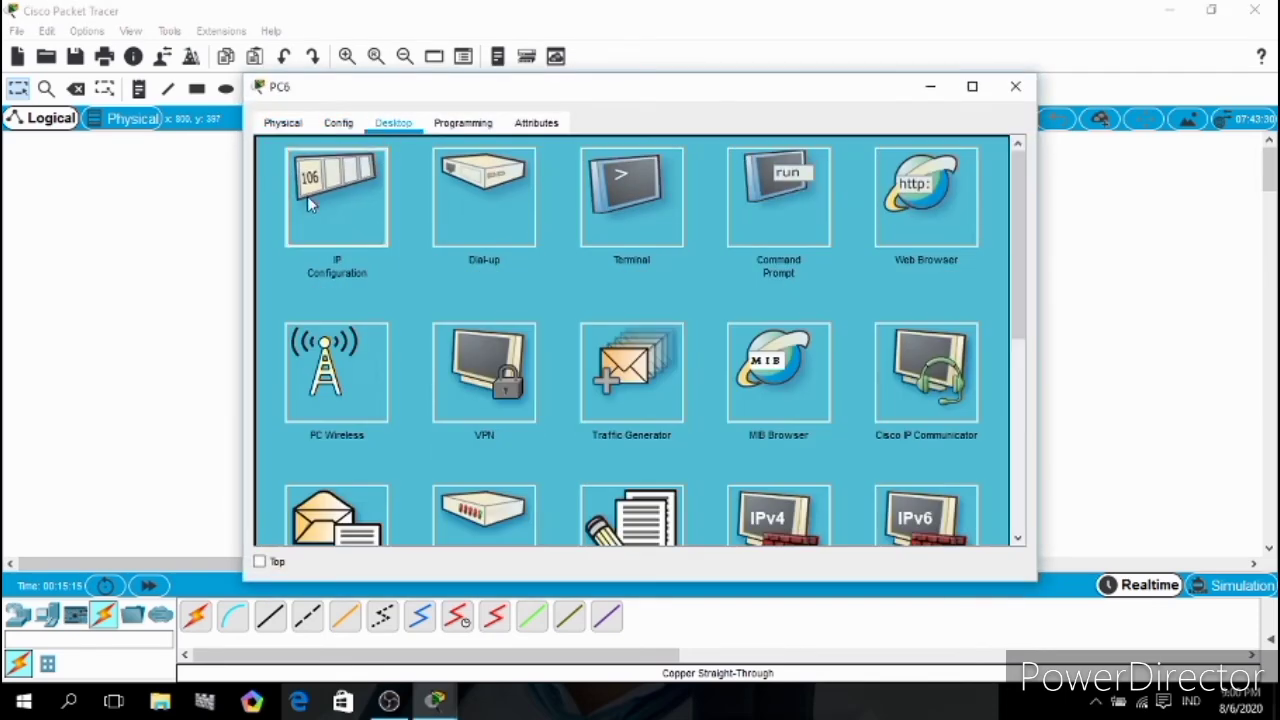
left_click(307, 196)
left_click(278, 147)
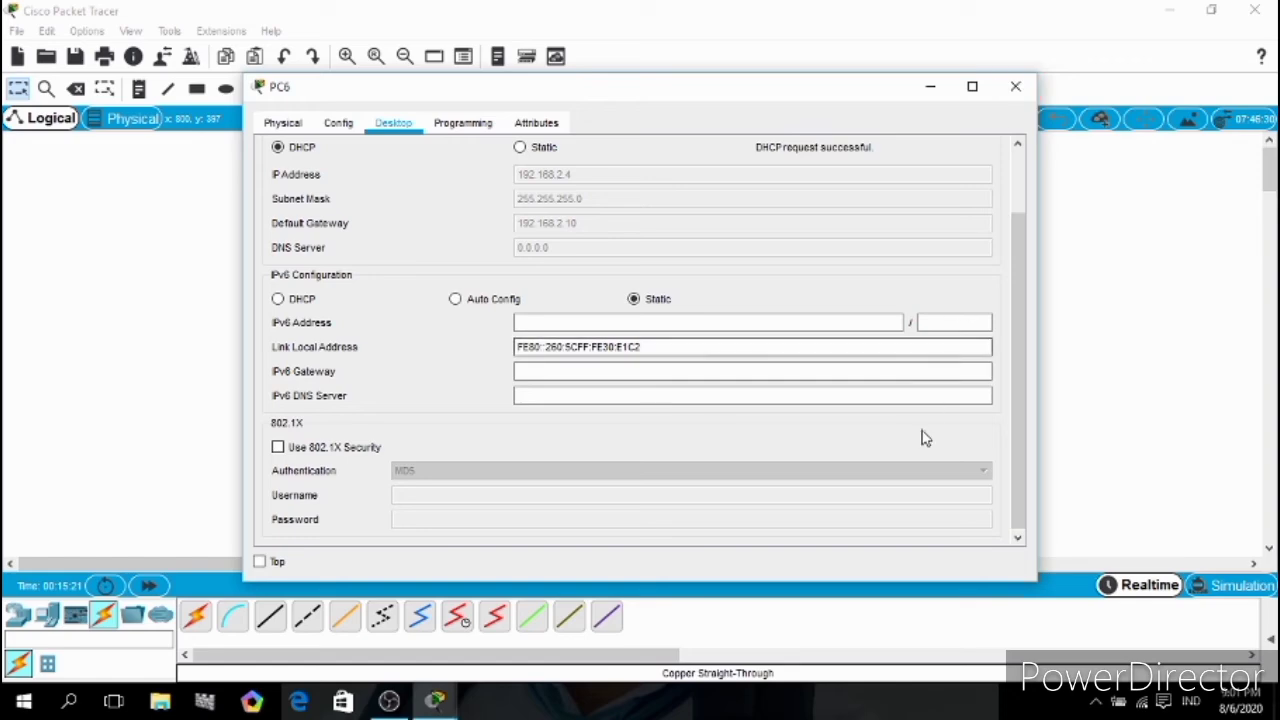
left_click(1016, 88)
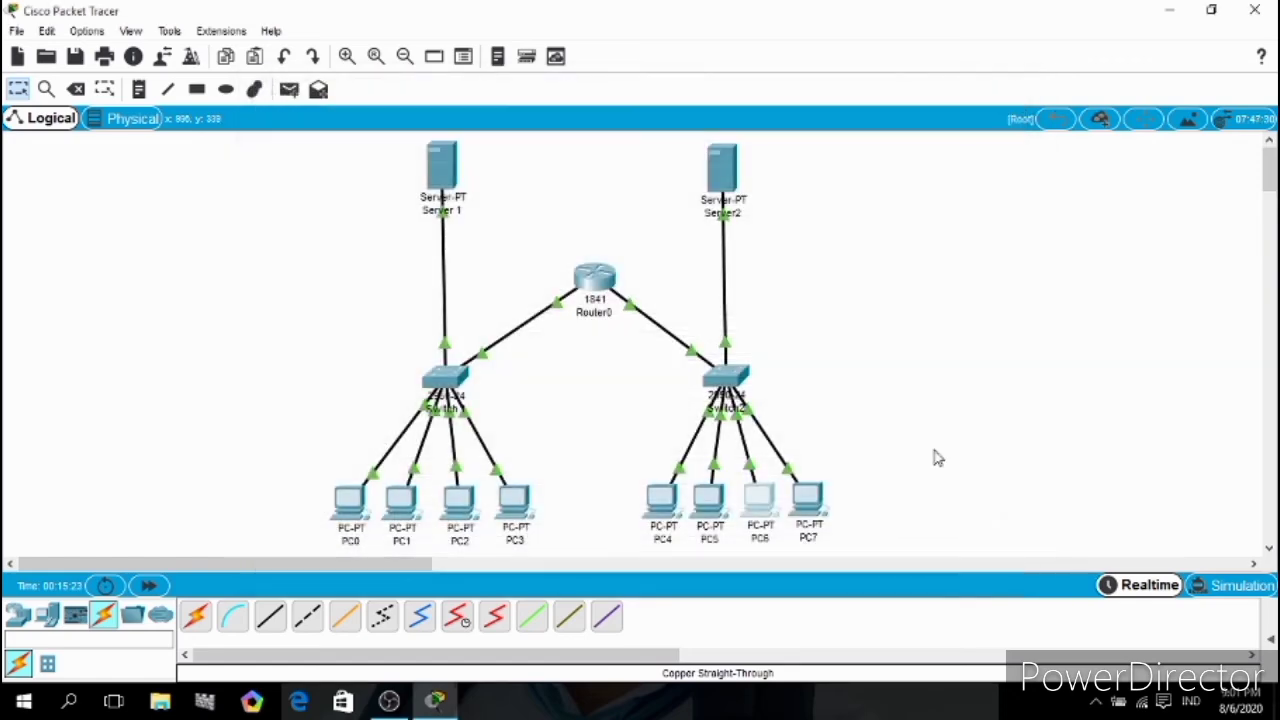
- Set PC7's IPv4 configuration to DHCP and close its window
left_click(808, 498)
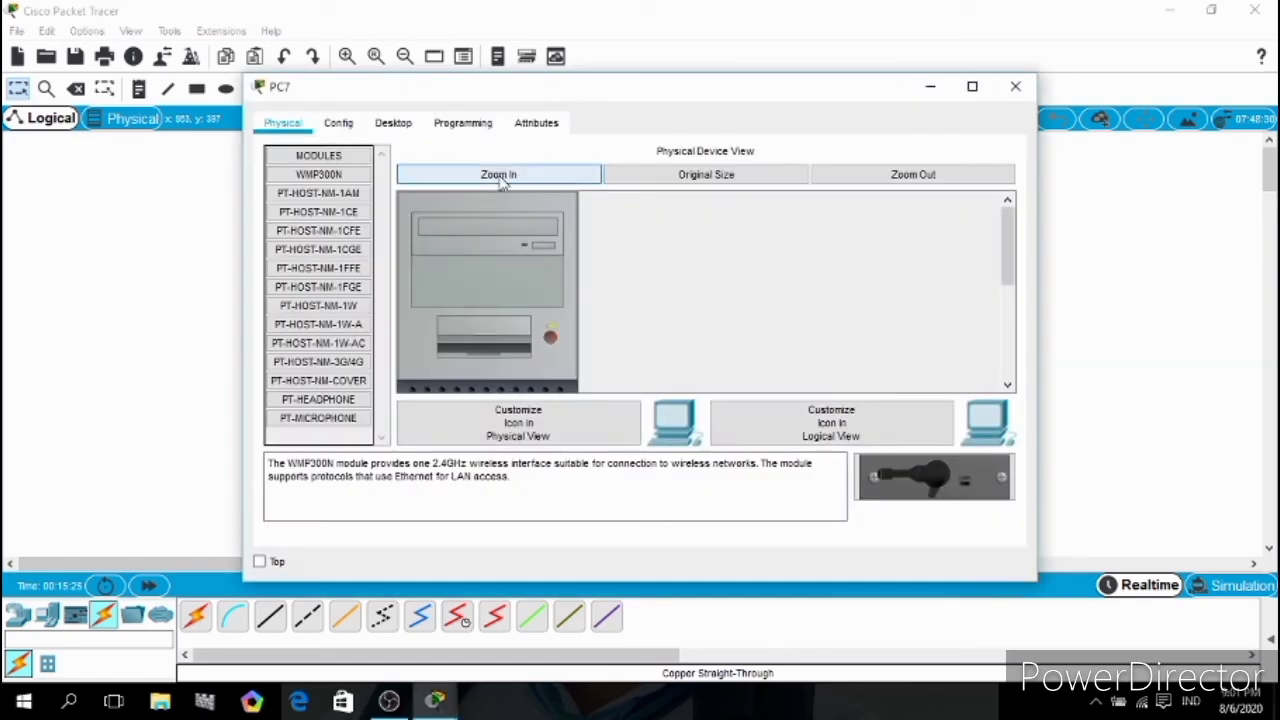
left_click(345, 125)
left_click(414, 127)
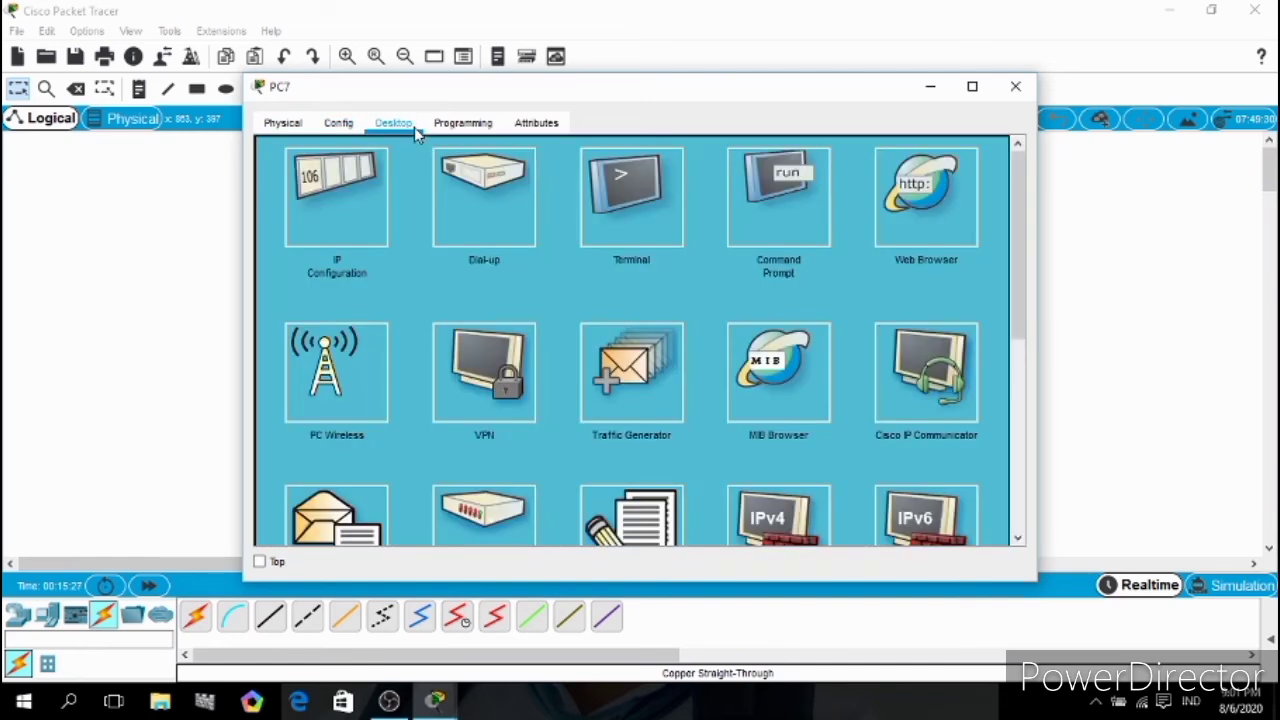
left_click(303, 226)
left_click(278, 147)
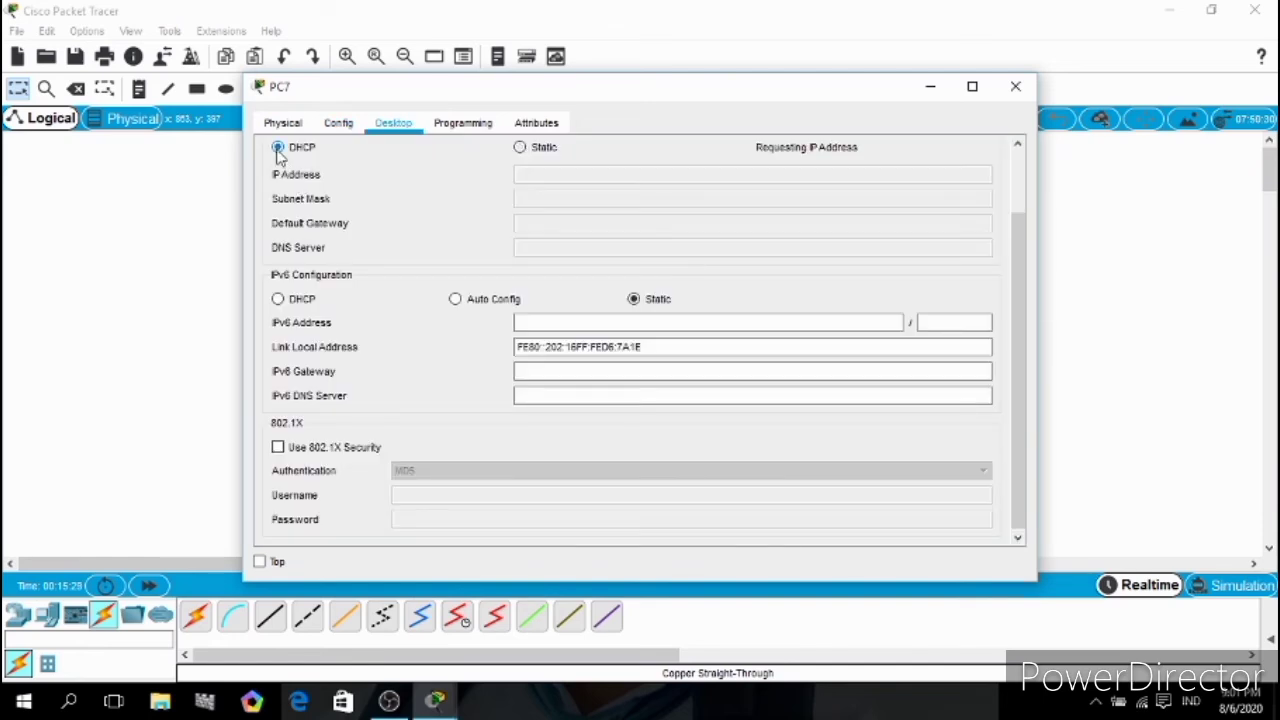
left_click(1015, 87)
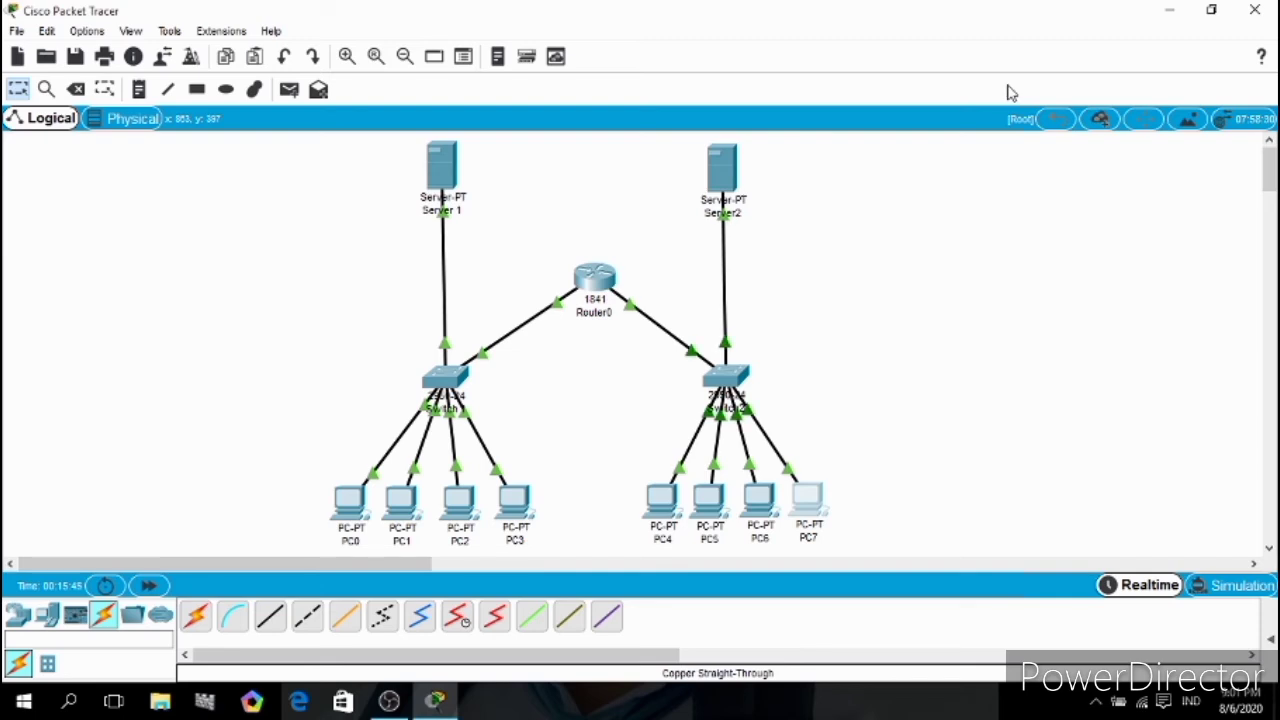
scroll(665, 150, "down", 10)
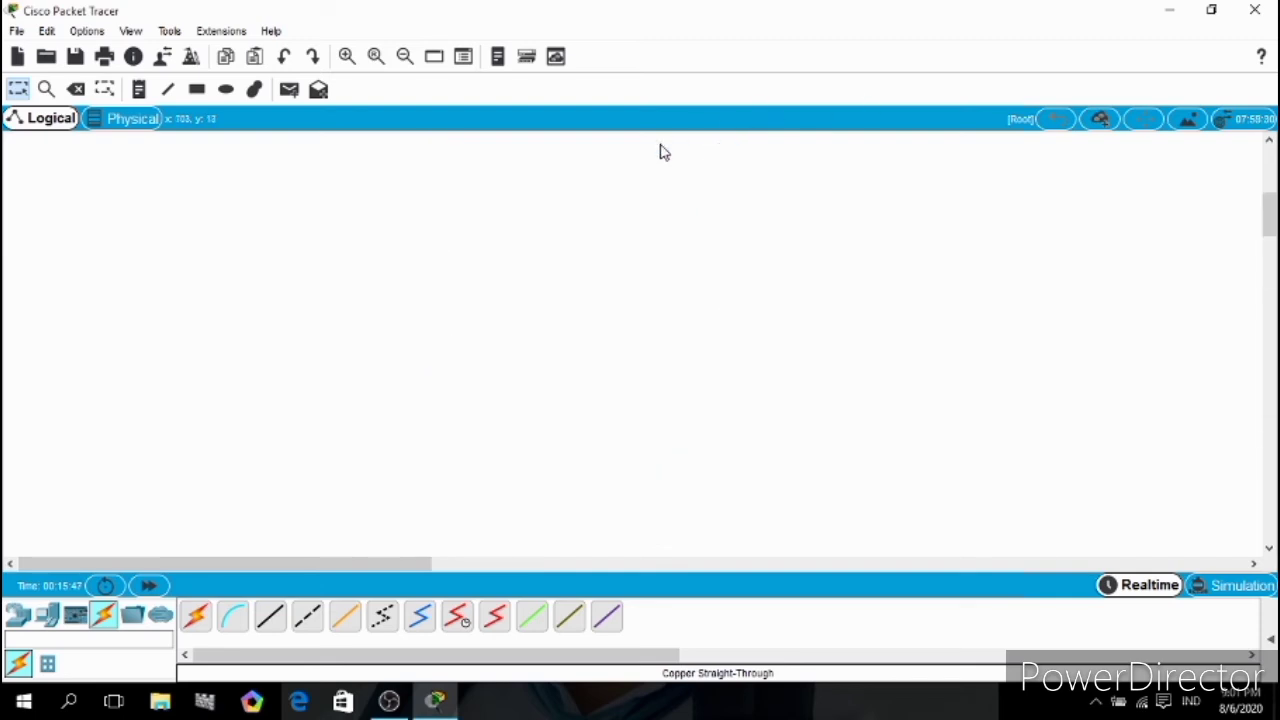
scroll(660, 150, "up", 10)
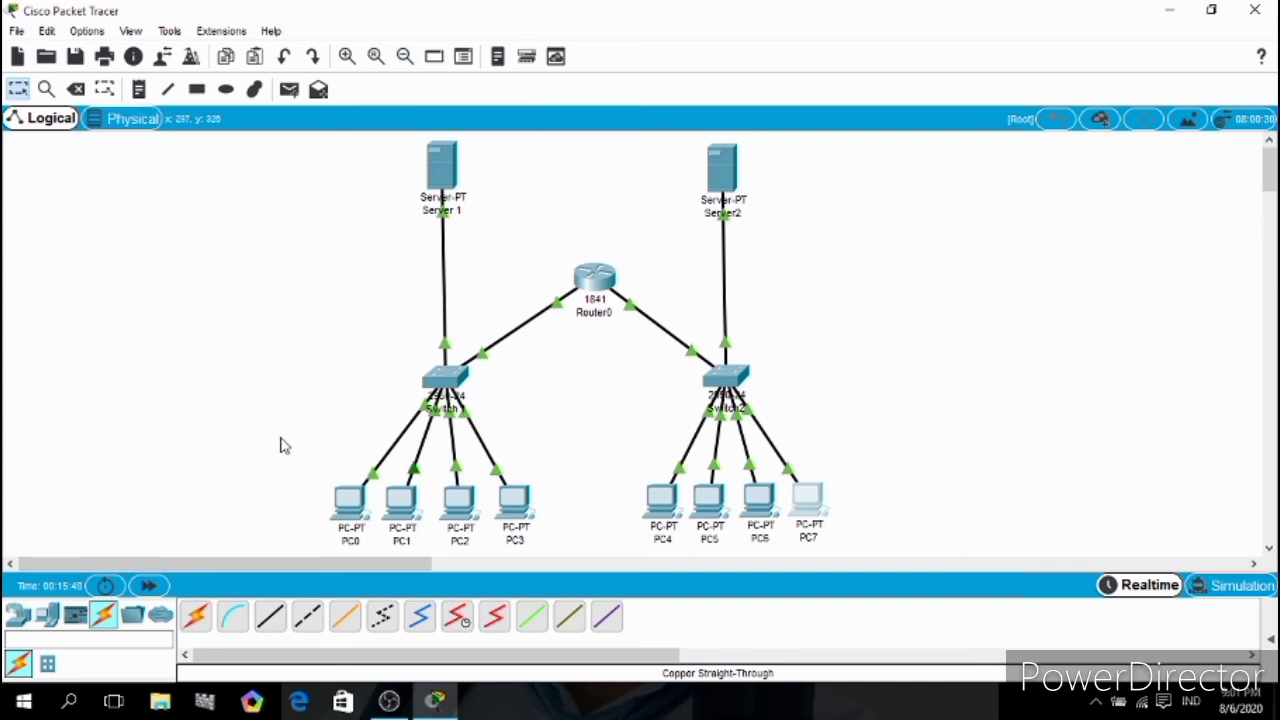
left_click_drag(312, 486, 394, 550)
left_click_drag(618, 466, 686, 546)
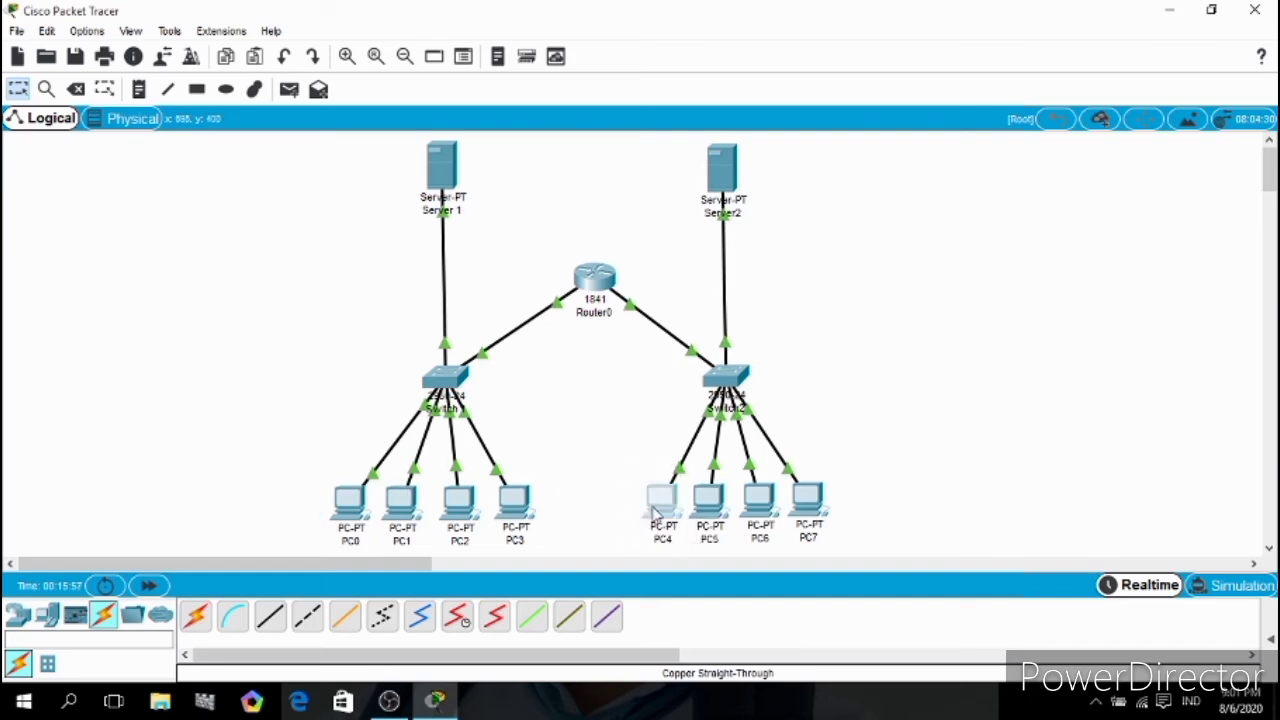
- Test the connection from PC0 to PC4 by running ping 192.168.2.2 in PC0's Command Prompt, then close PC0's window
mouse_move(655, 512)
mouse_move(341, 507)
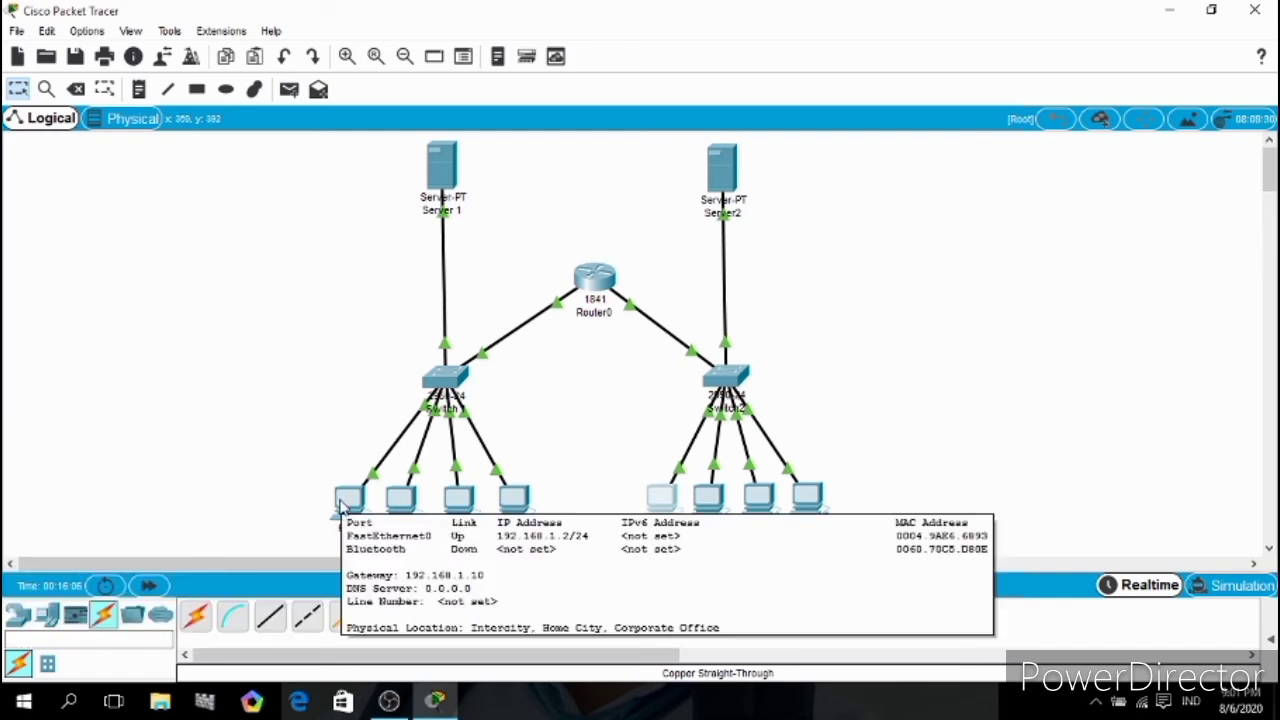
left_click(345, 507)
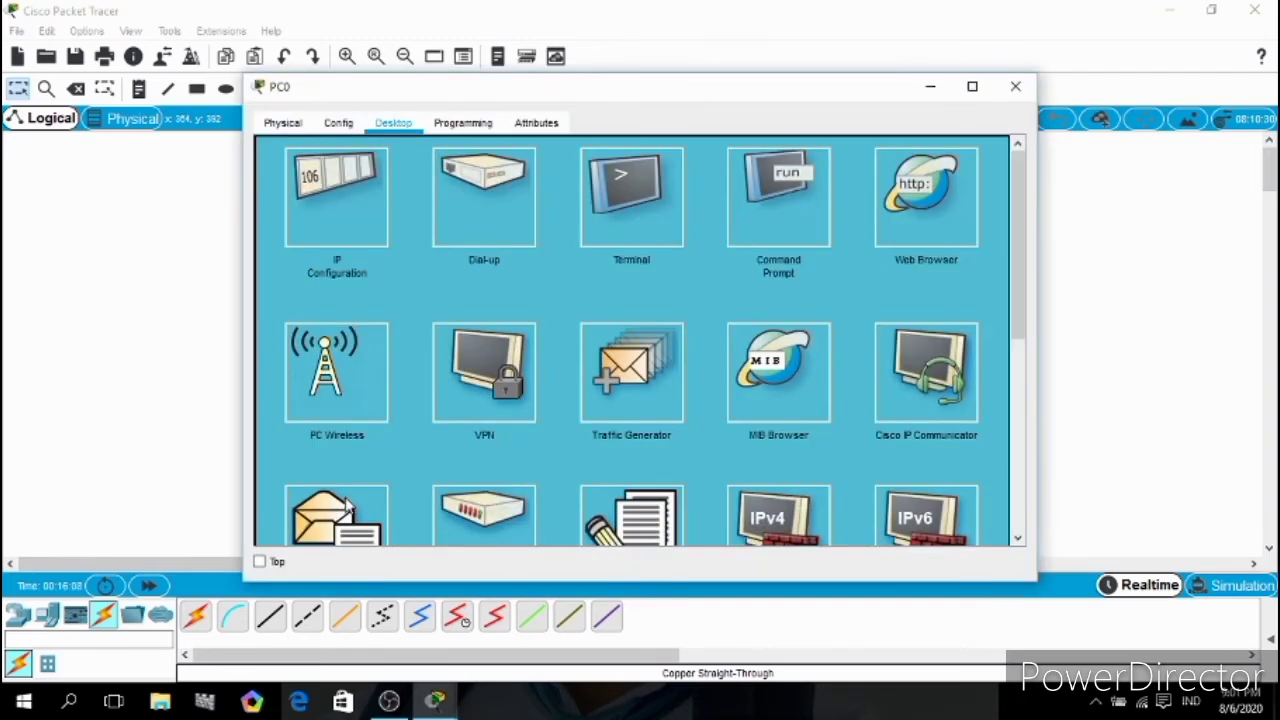
left_click(760, 197)
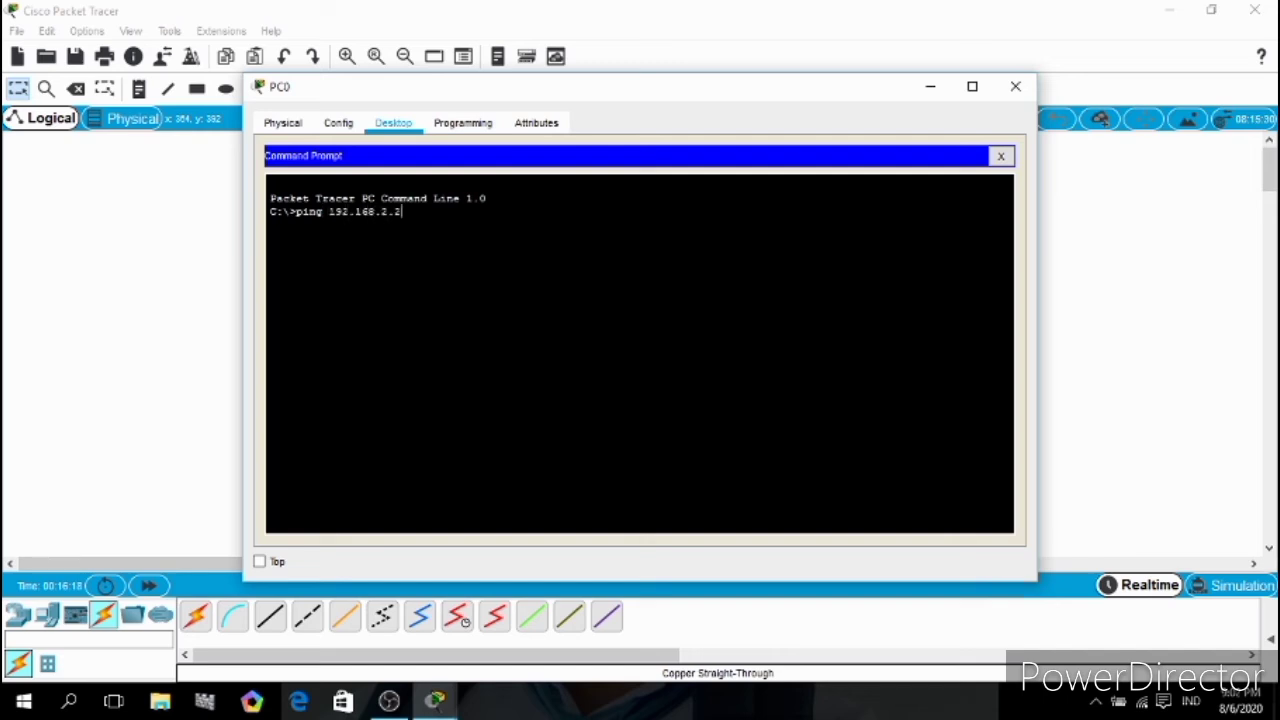
type("ping 192.168.2.2")
key("Return")
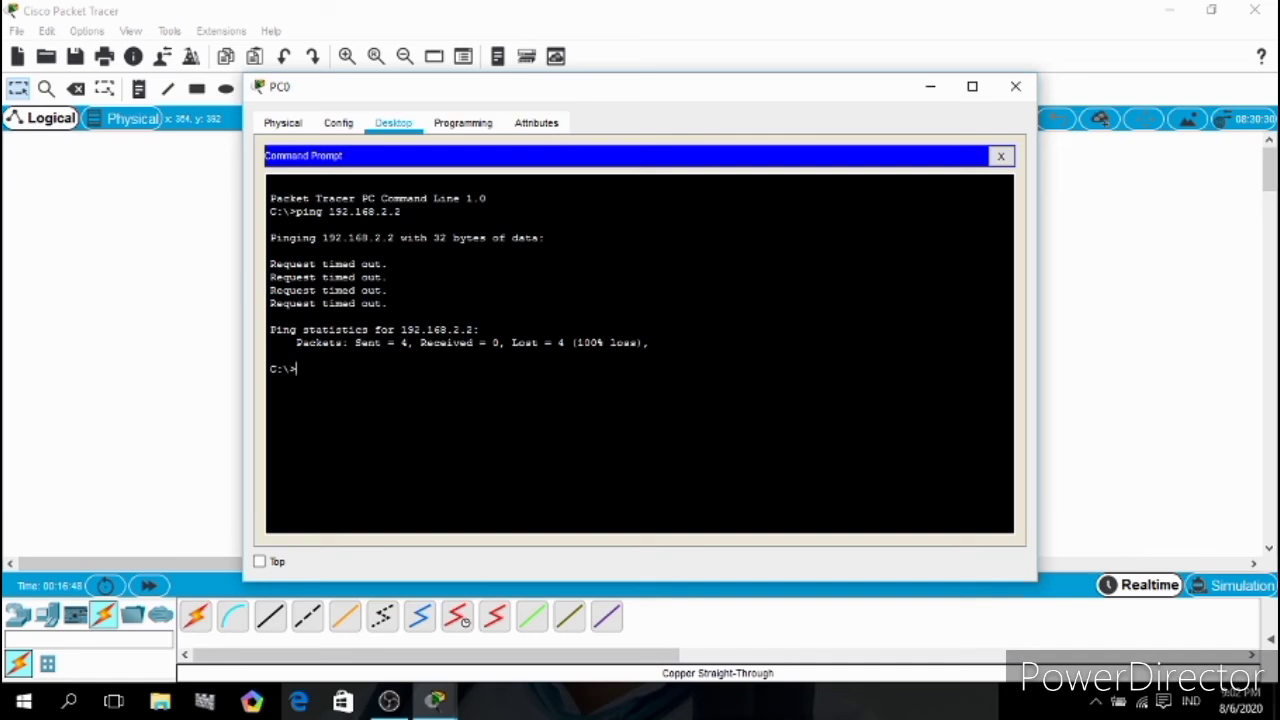
left_click(1015, 86)
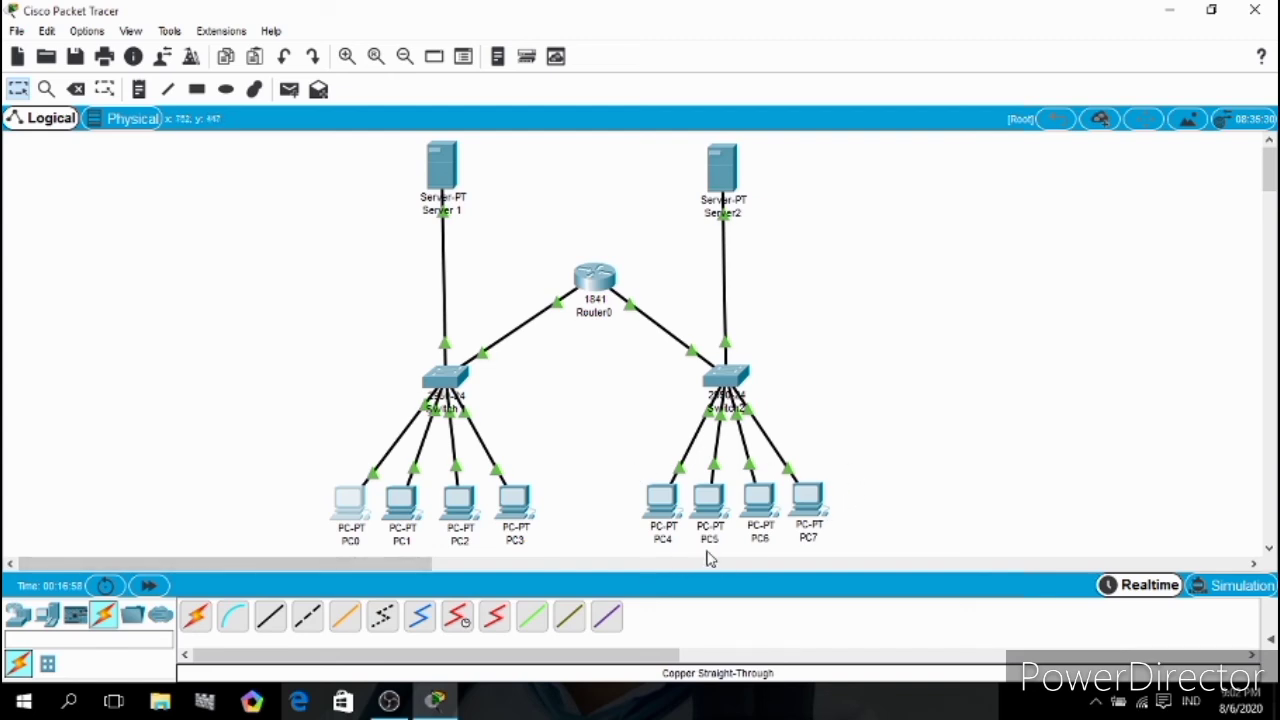
- Look up PC1's IP address in the workspace and enter the command ping 192.168.1.3 in PC0's Command Prompt
mouse_move(790, 548)
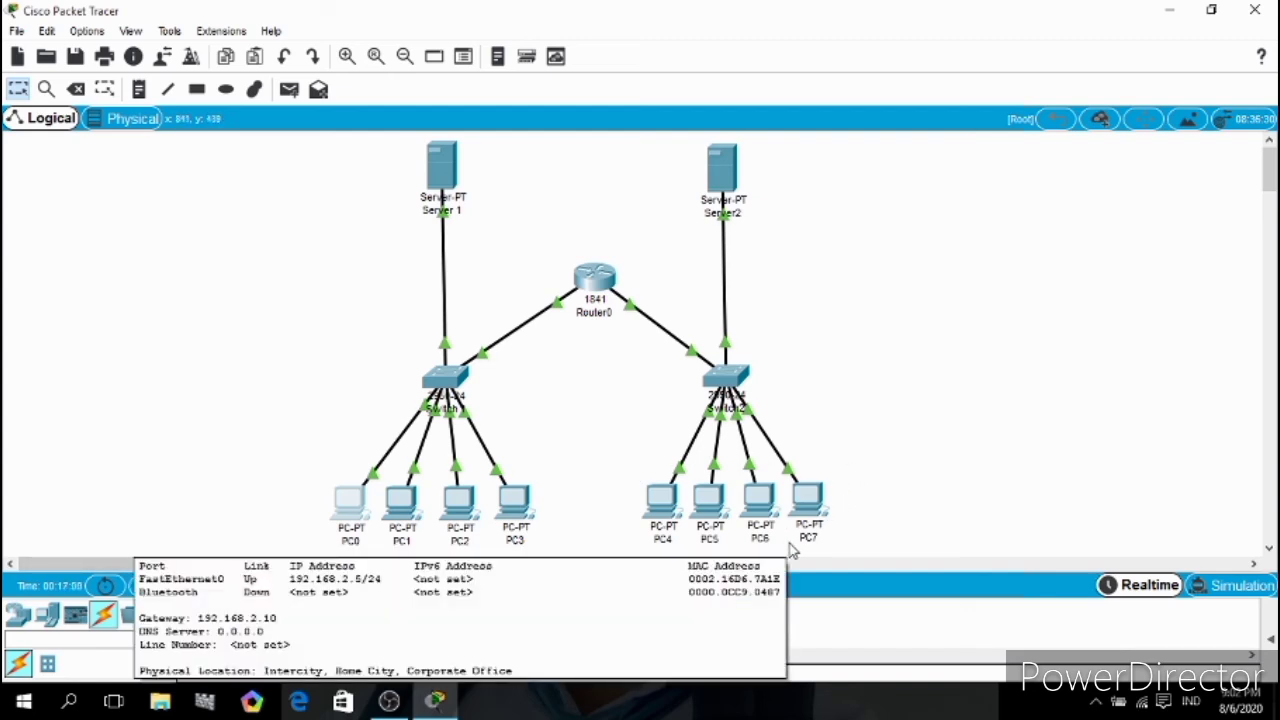
mouse_move(718, 543)
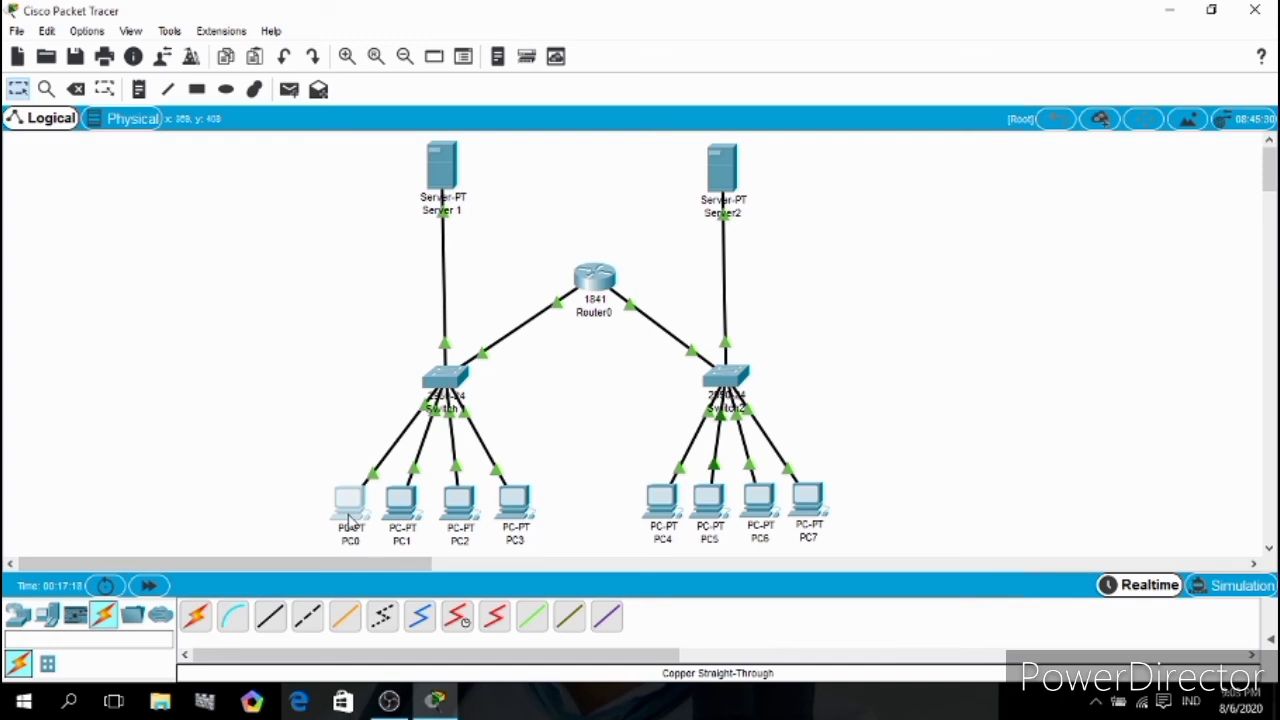
mouse_move(349, 519)
mouse_move(411, 513)
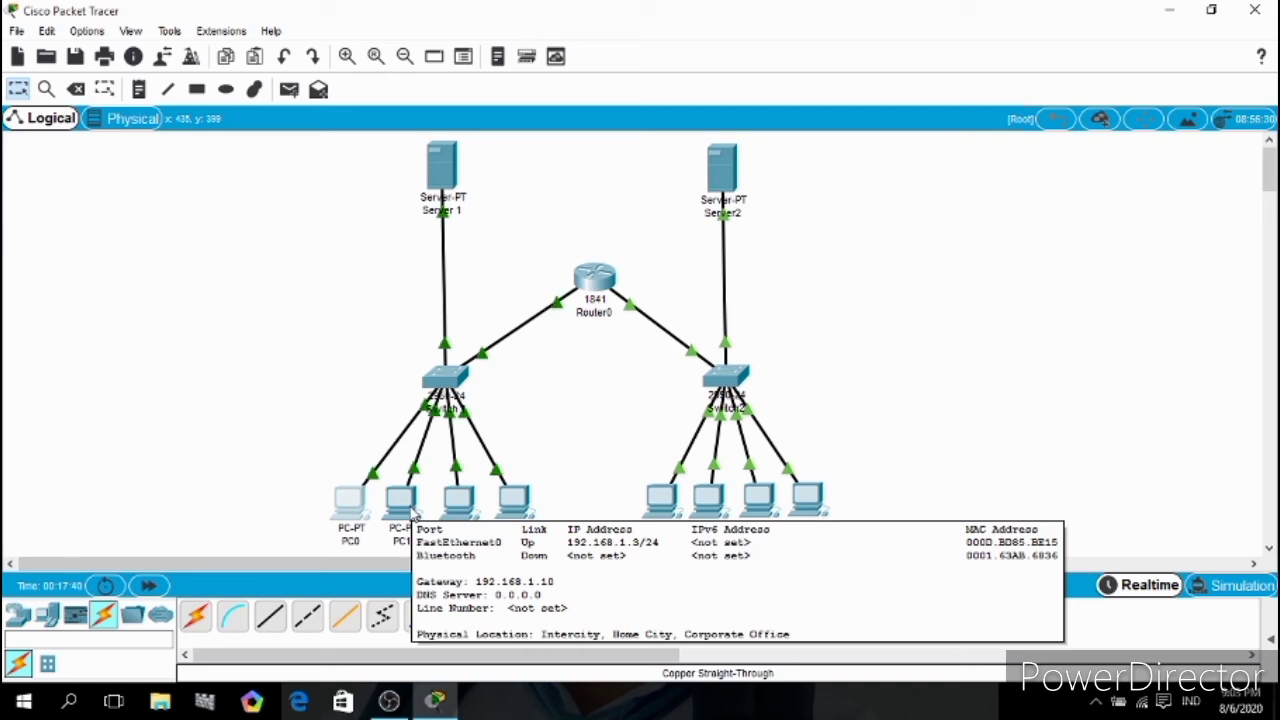
left_click(350, 510)
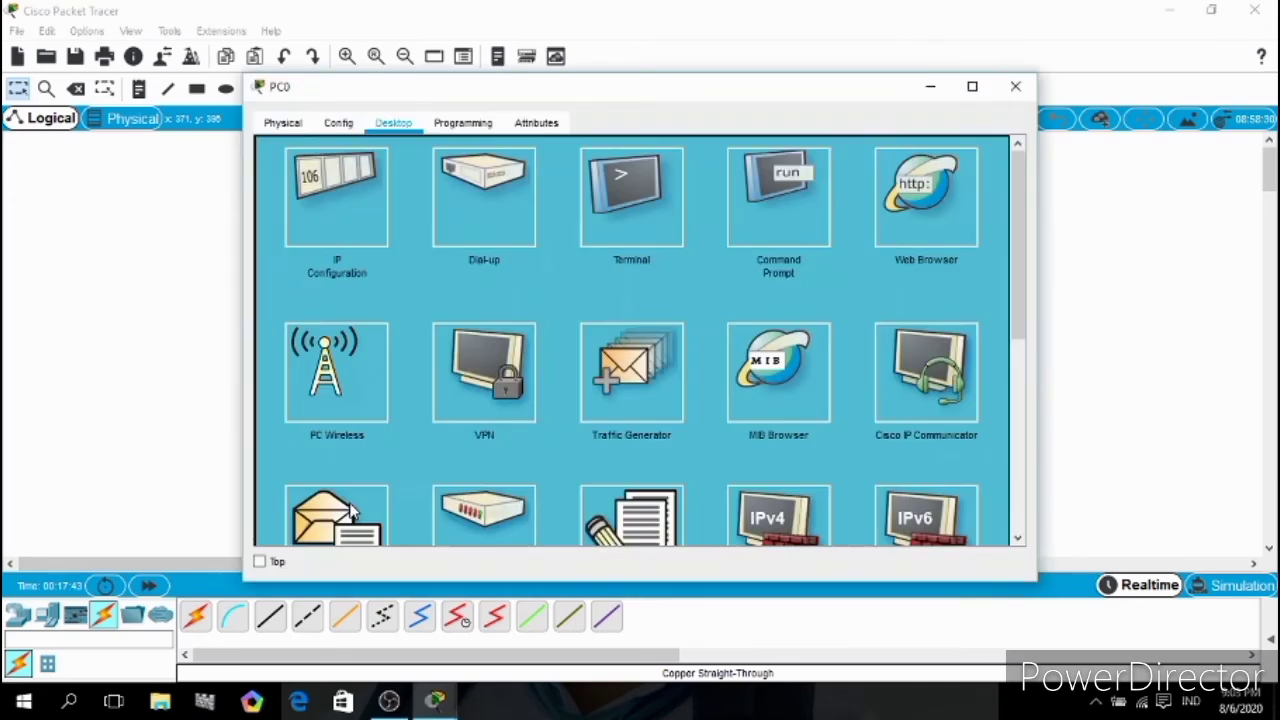
left_click(752, 190)
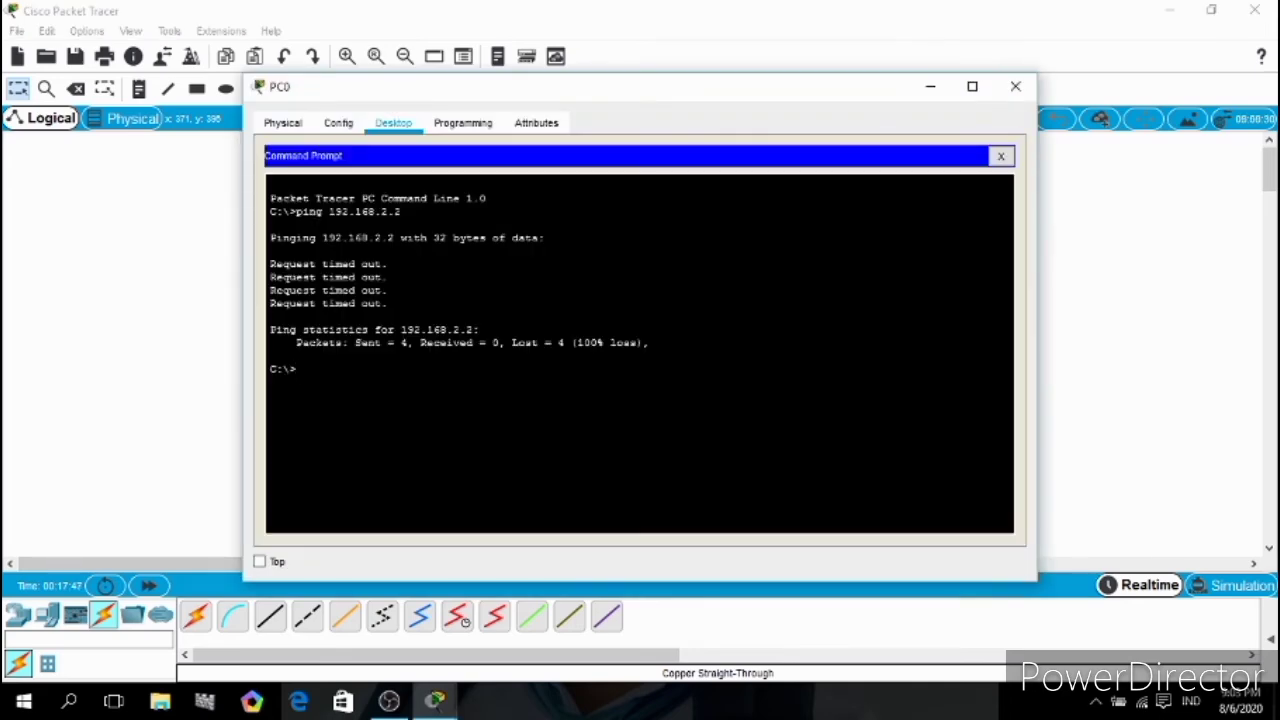
type("ping")
type("192.168.1.3")
- Move PC0's window aside to recheck PC1's address, and run the entered ping to 192.168.1.3
left_click_drag(647, 91, 886, 86)
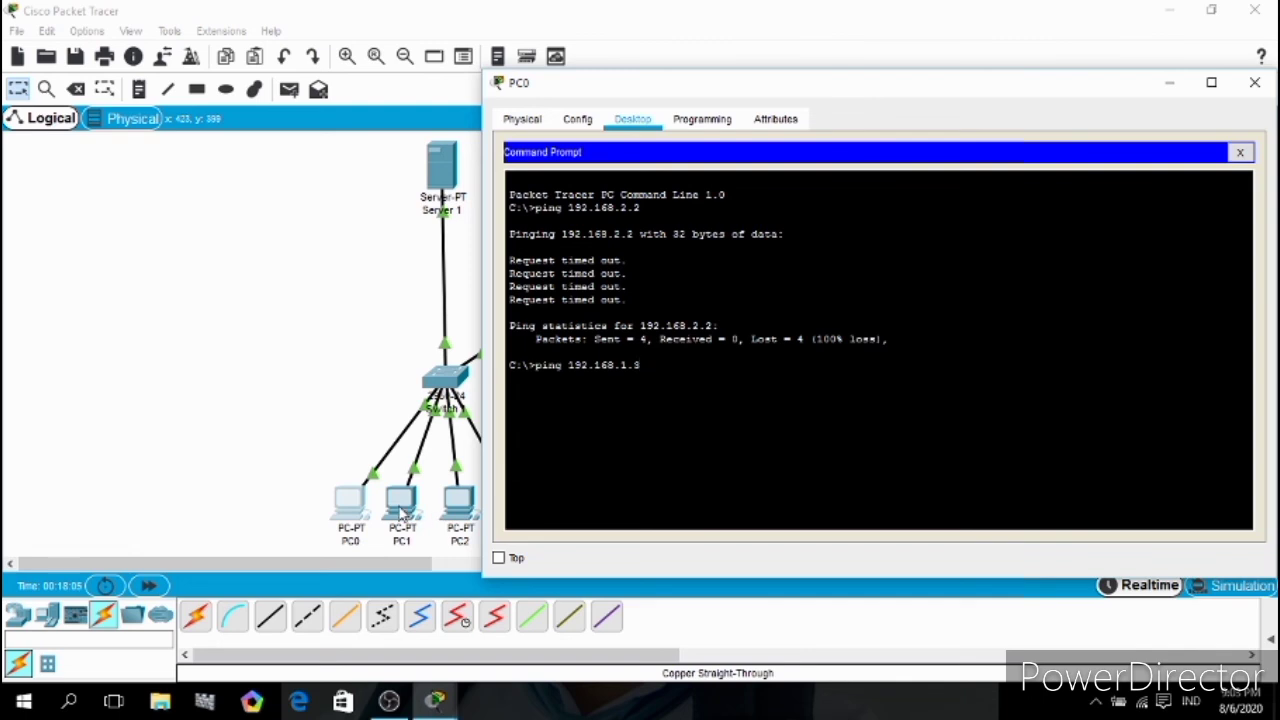
left_click(280, 360)
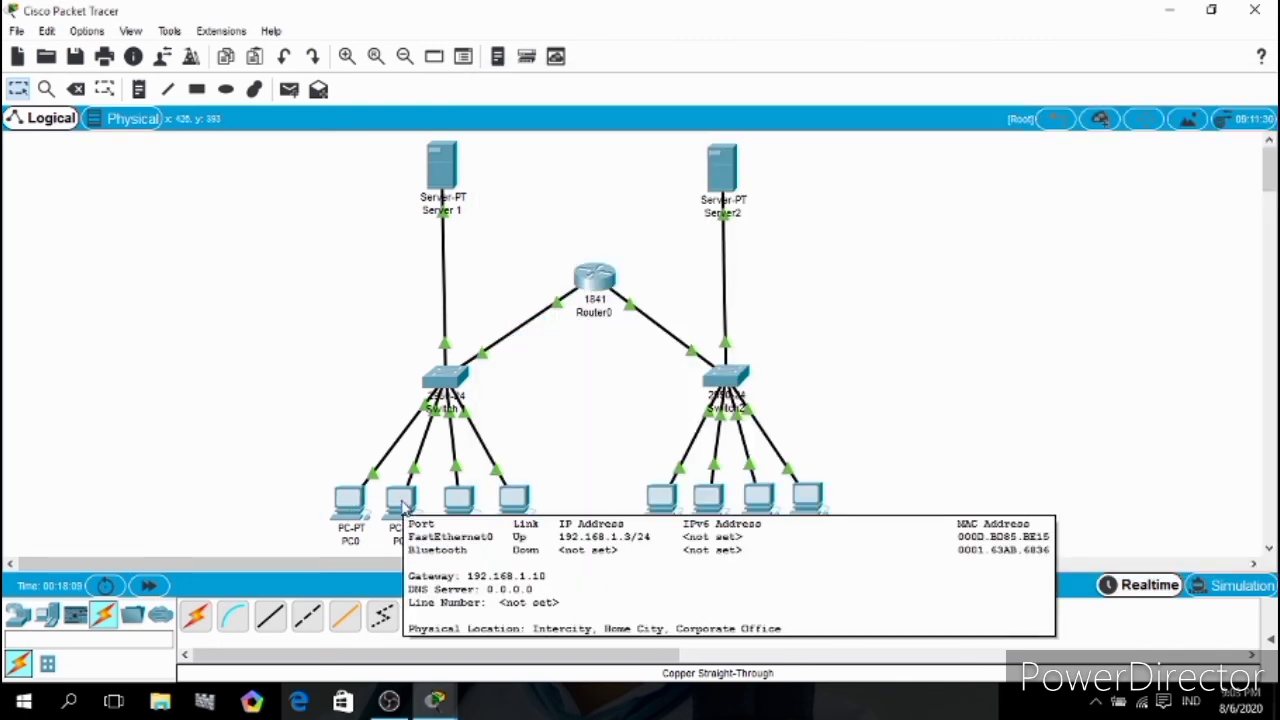
mouse_move(440, 705)
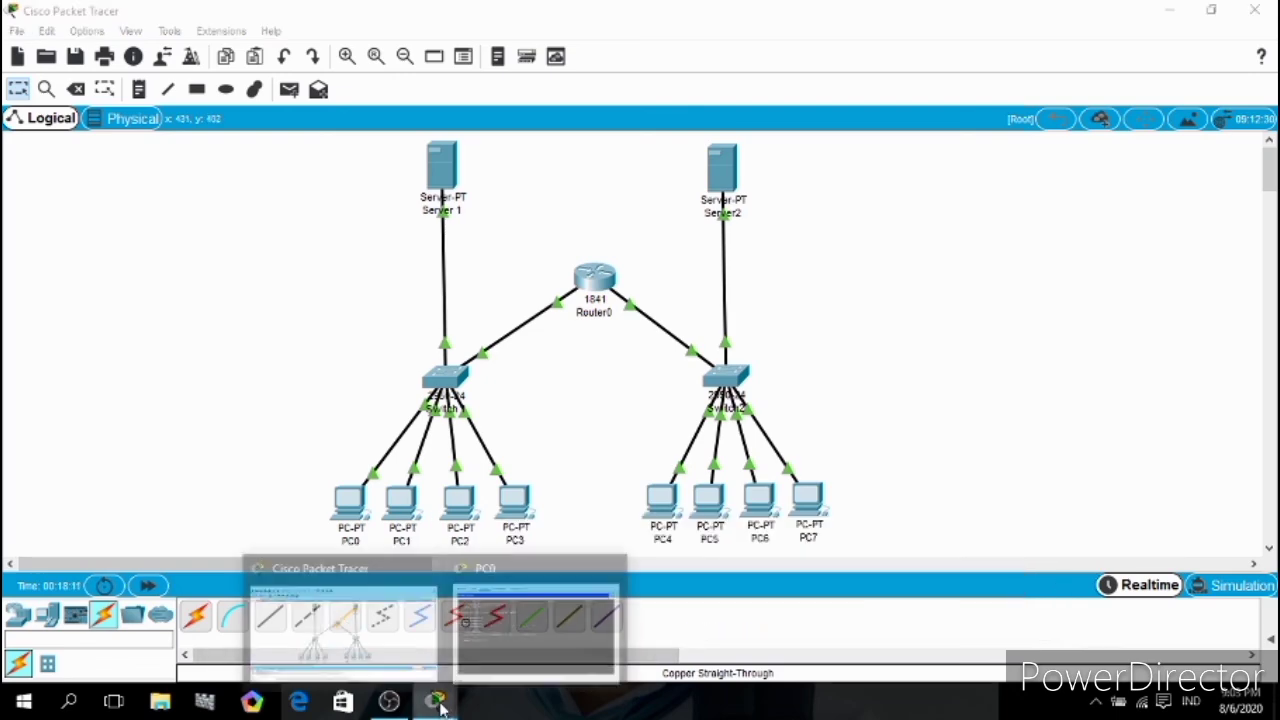
left_click(534, 625)
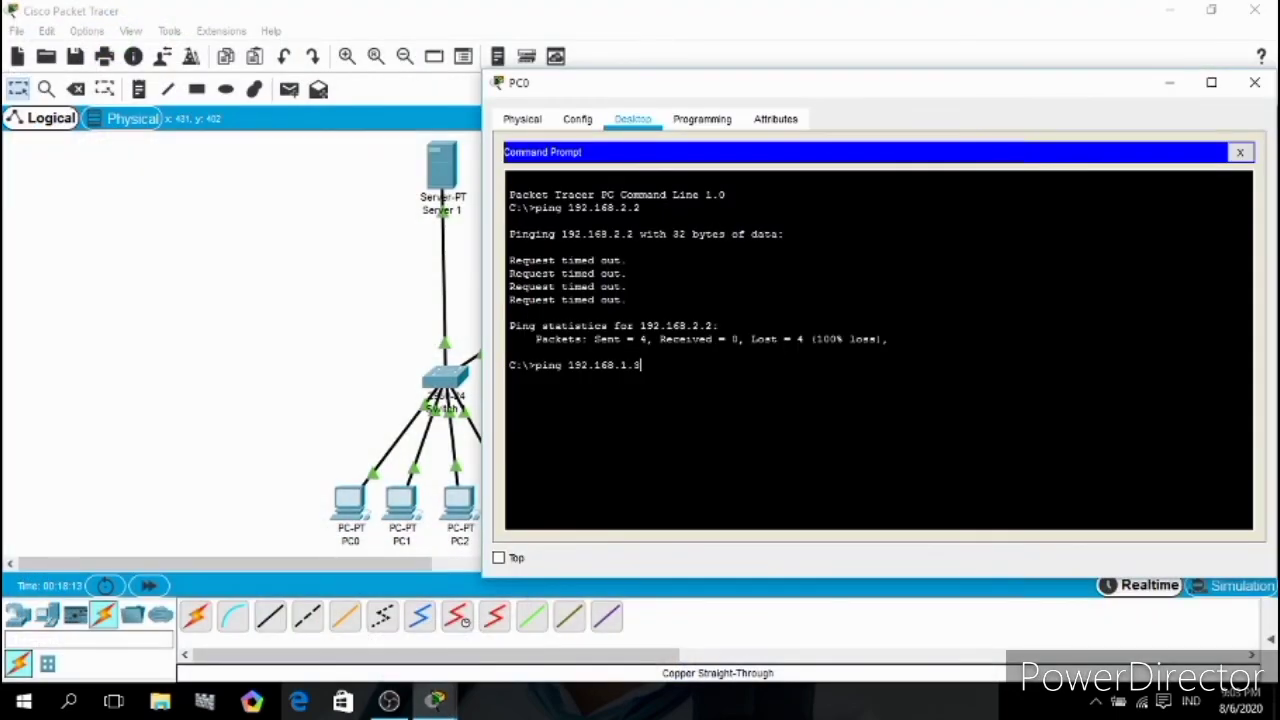
key("Return")
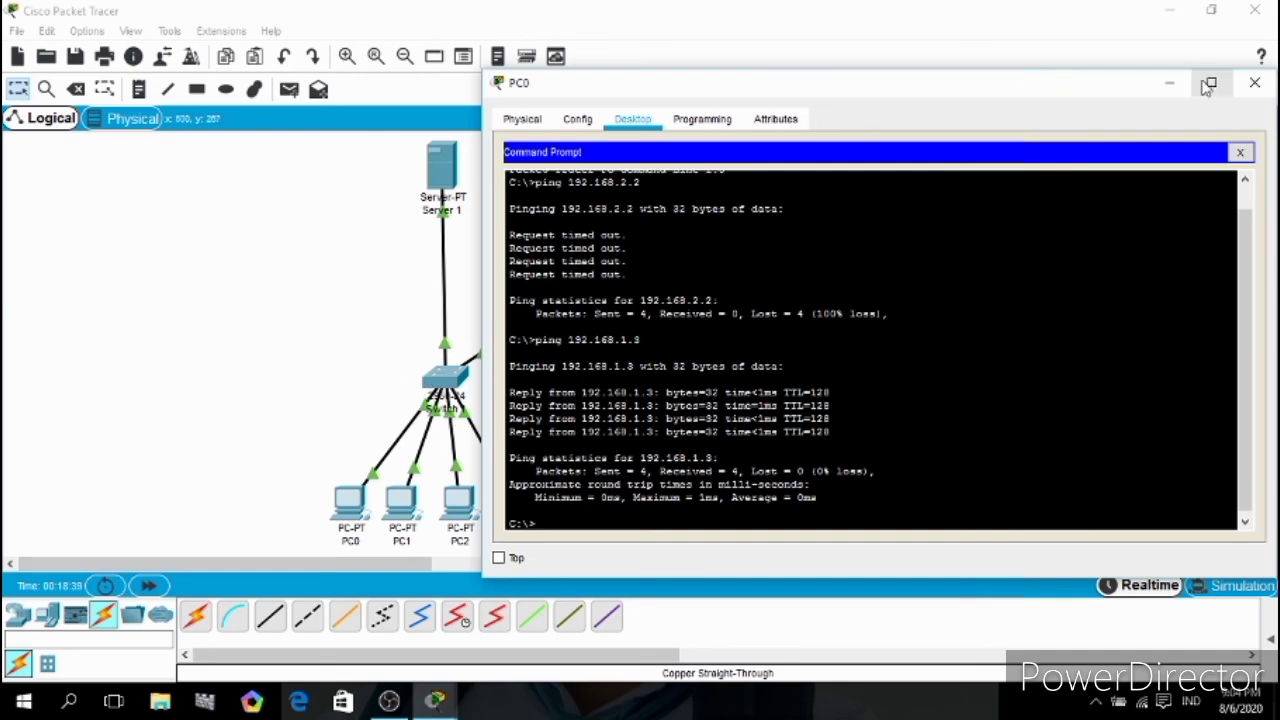
- Close PC0's window and look up PC5's IP address in the workspace
left_click(1255, 83)
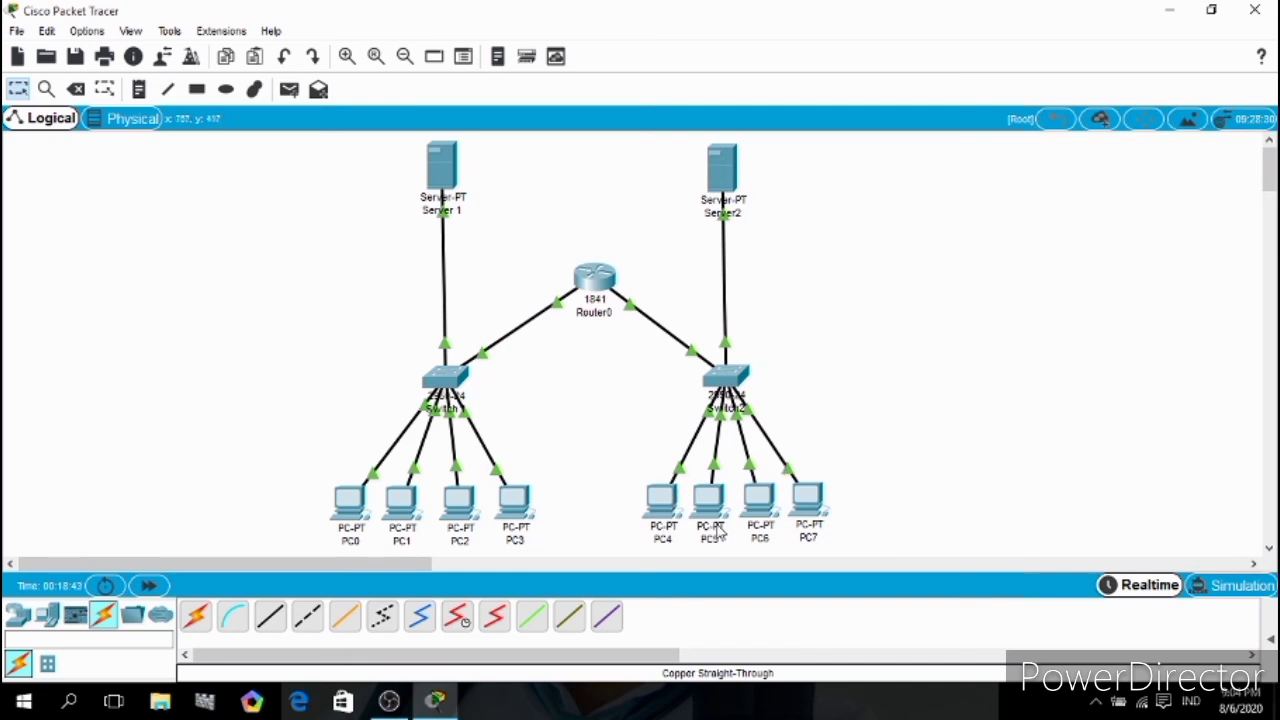
mouse_move(713, 509)
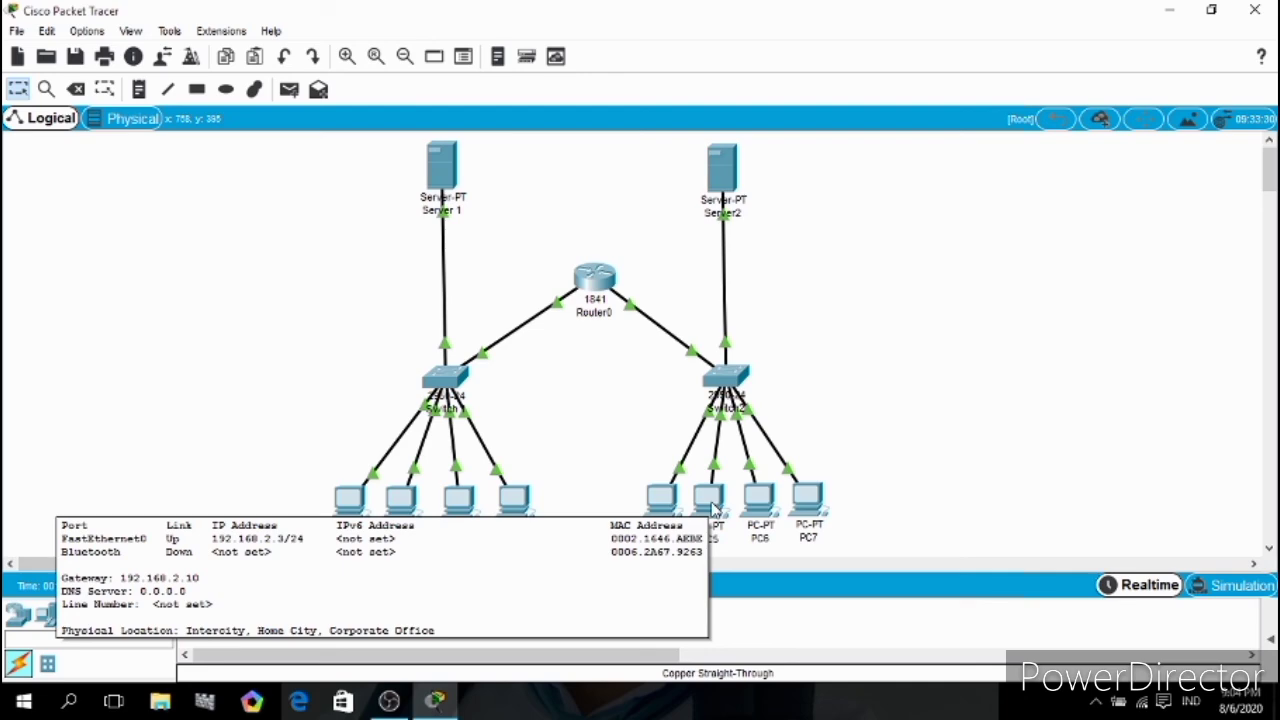
- Test the connection from PC4 to PC5 by running ping 192.168.2.3 in PC4's Command Prompt, and close PC4's window
left_click(660, 506)
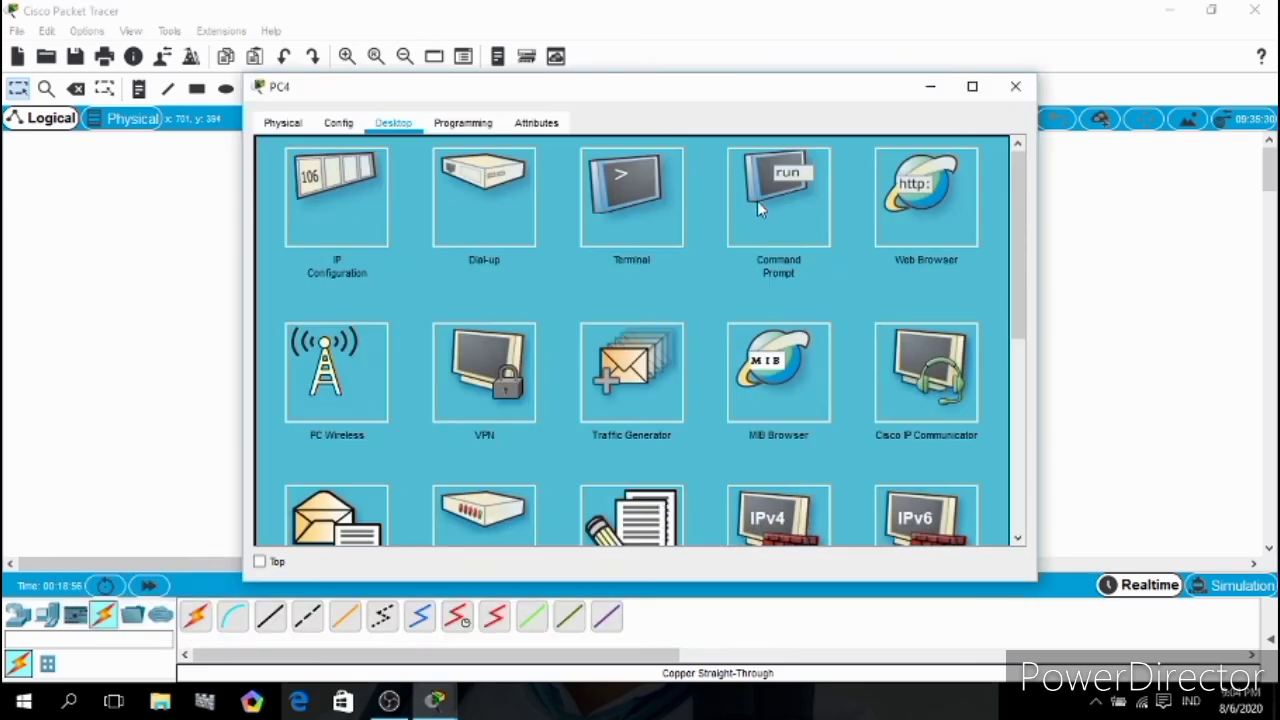
left_click(757, 201)
type("ping")
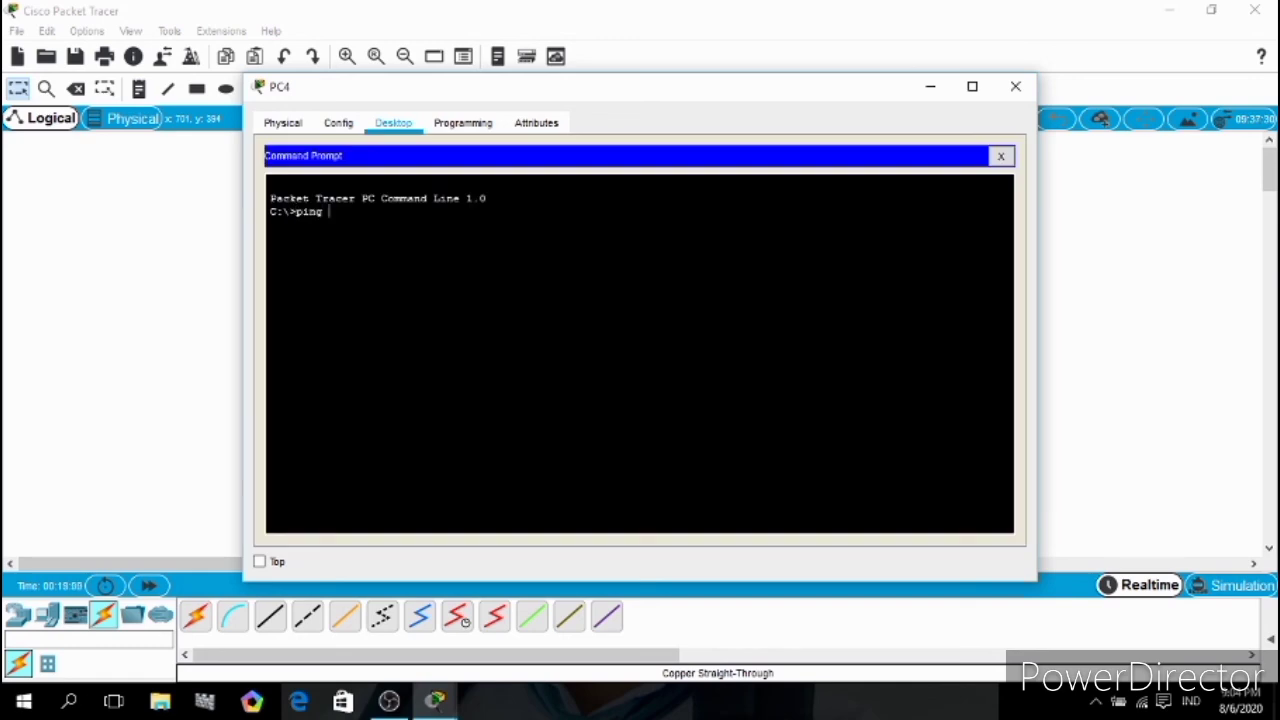
type(" 192.168.")
key("alt+F4")
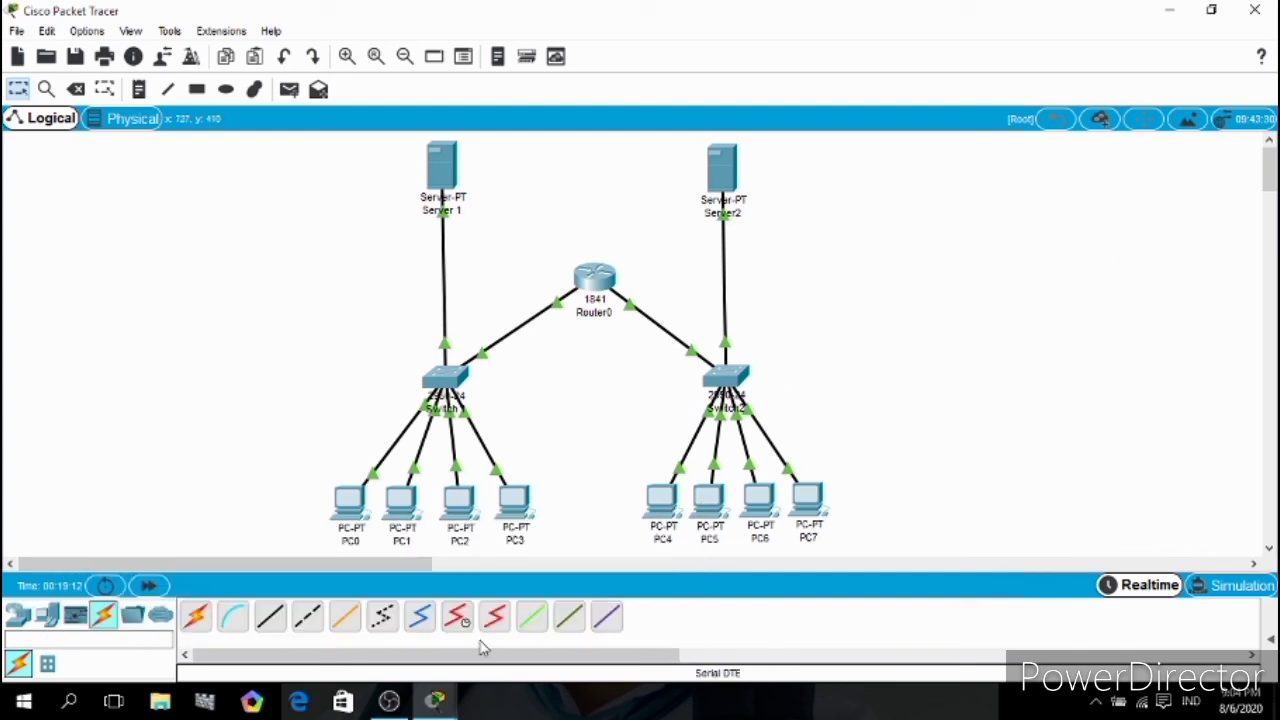
mouse_move(435, 700)
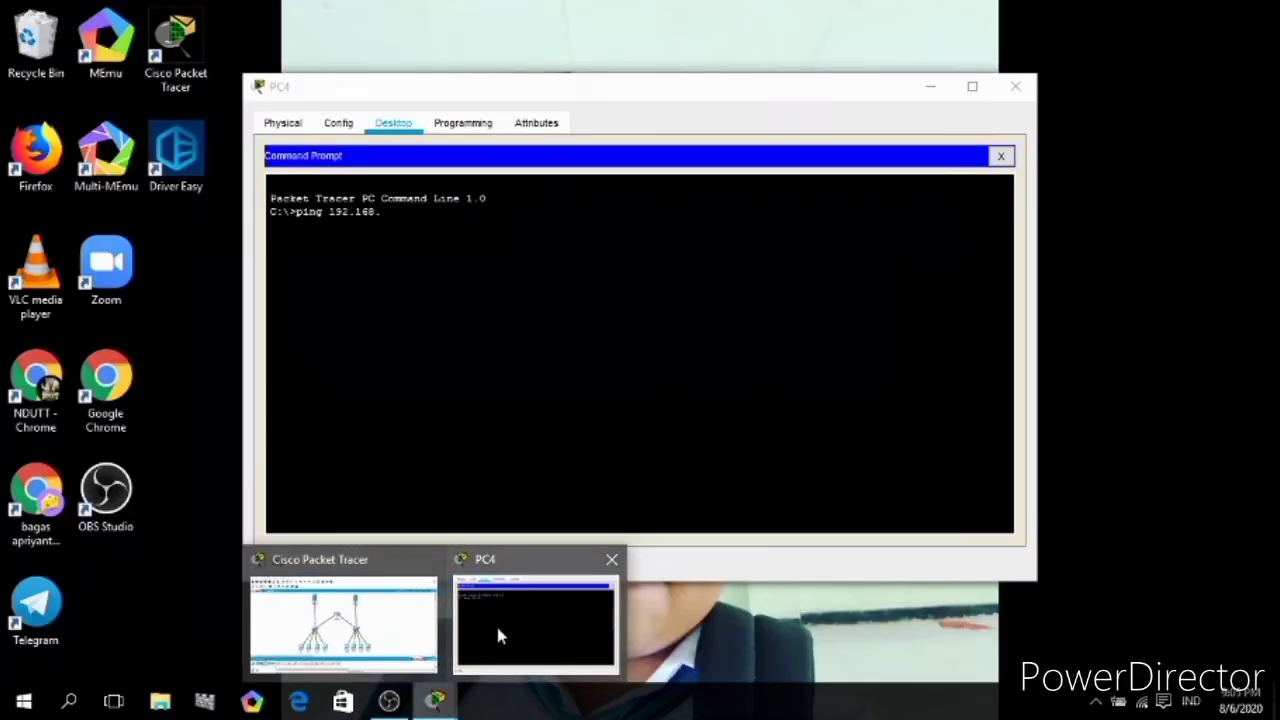
left_click(500, 636)
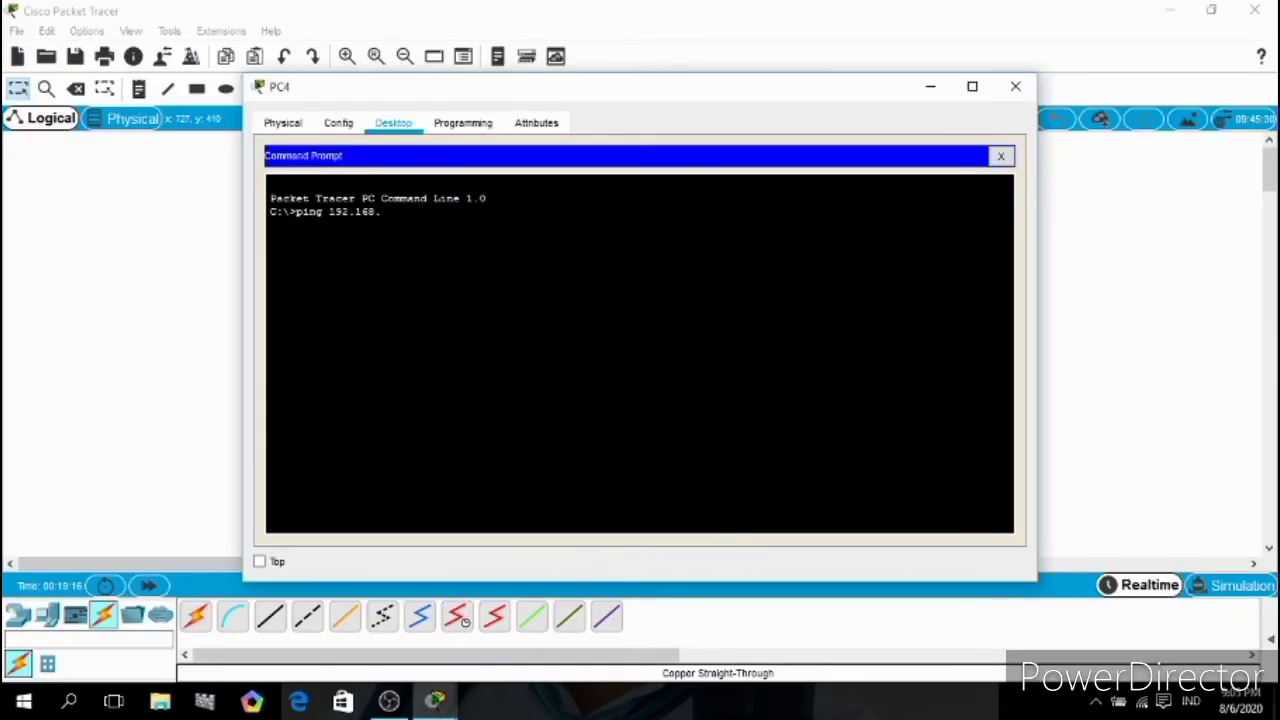
type(".3")
key("Return")
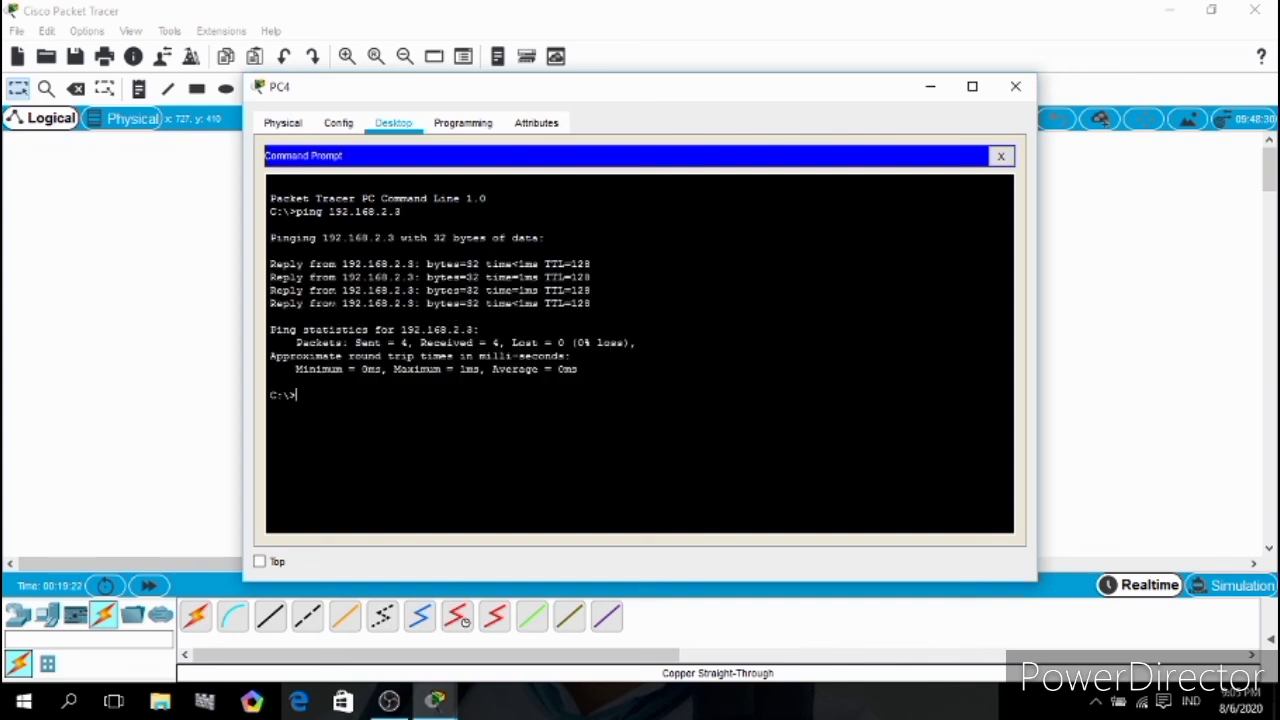
left_click(1020, 89)
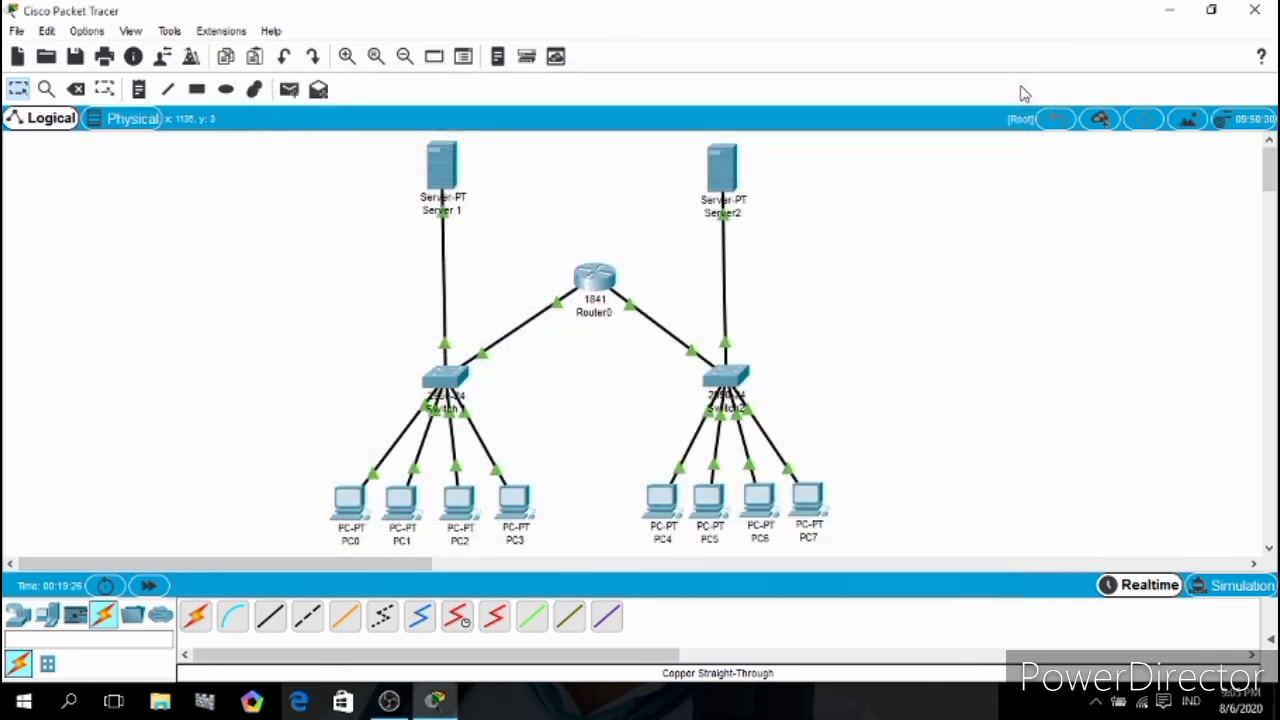